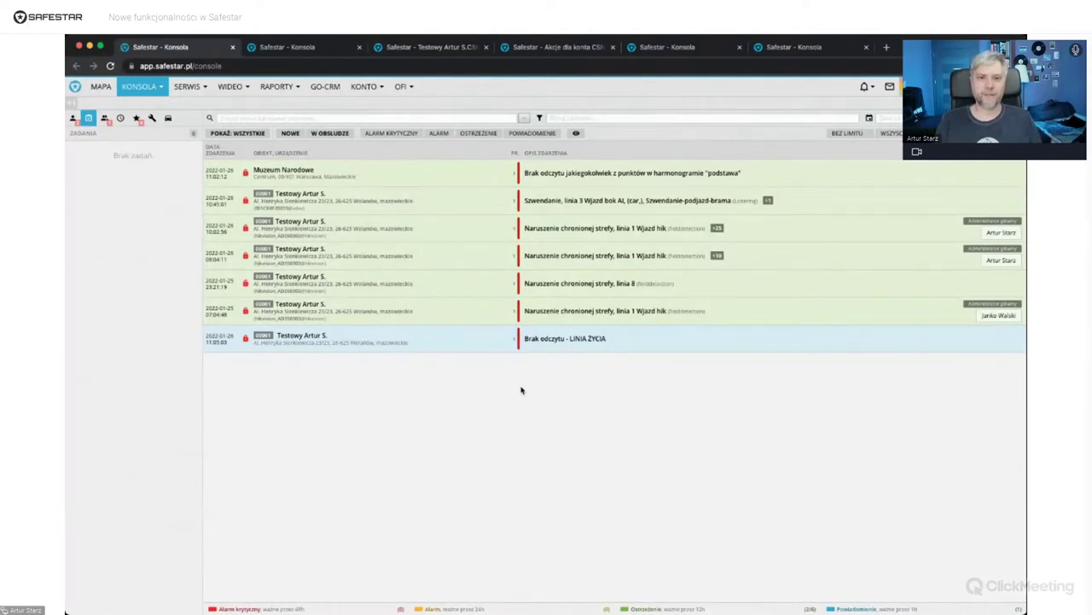
# - Start a new suspension from the 10:02:56 "Naruszenie chronionej strefy, linia 1 Wjazd hik" event and review what can be suspended
pyautogui.click(564, 231)
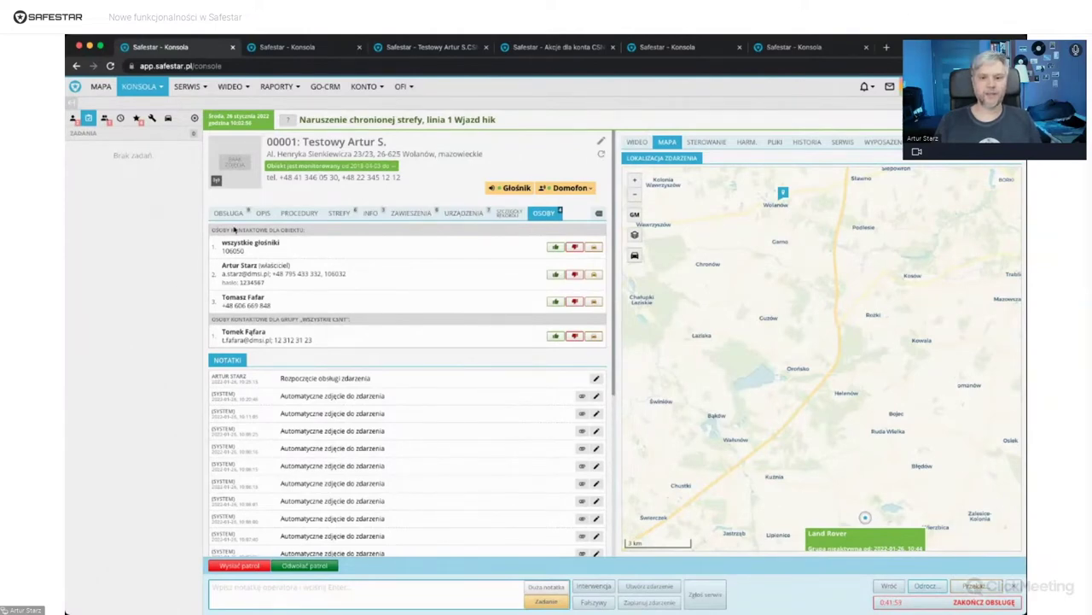
pyautogui.click(415, 214)
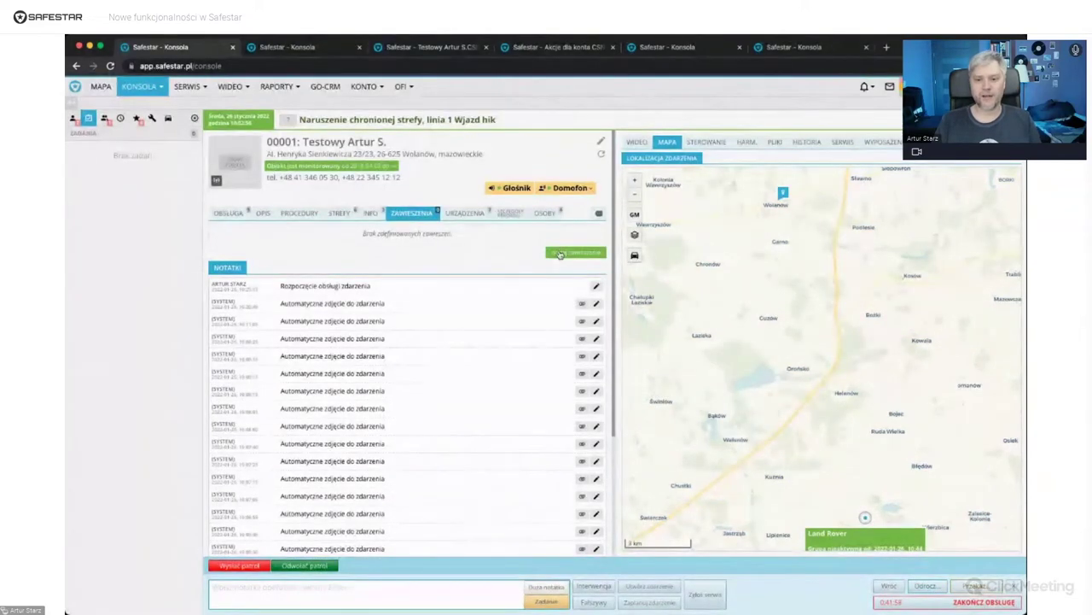
pyautogui.click(561, 255)
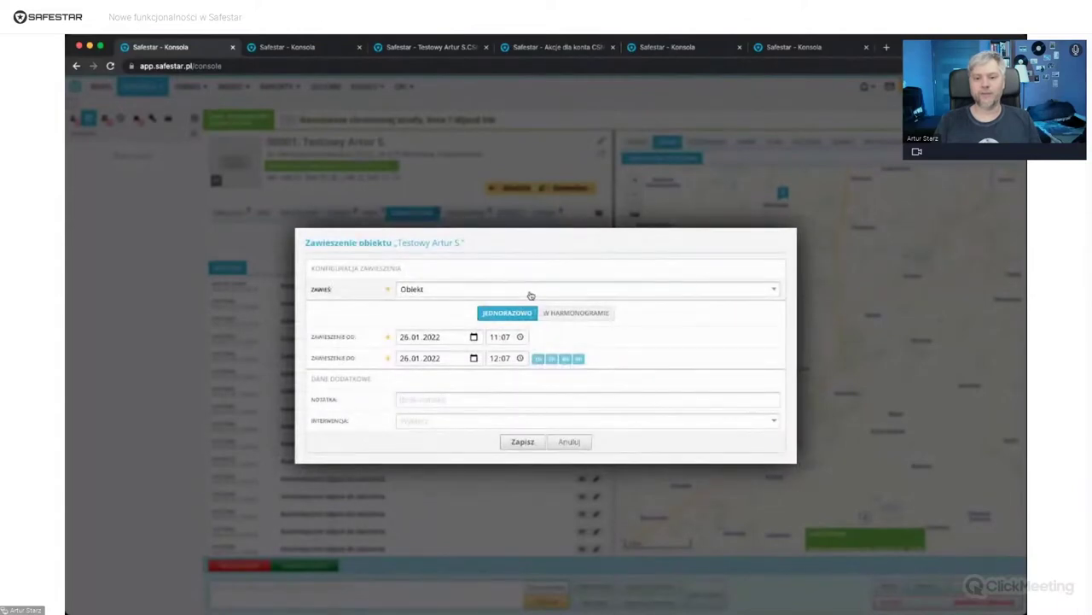
pyautogui.click(531, 290)
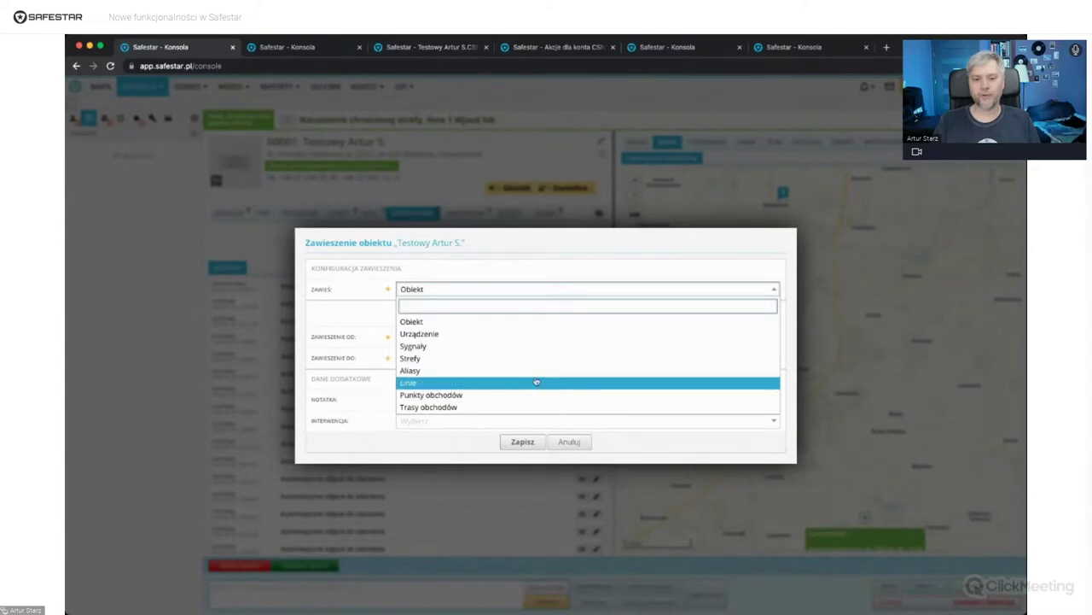
pyautogui.click(361, 303)
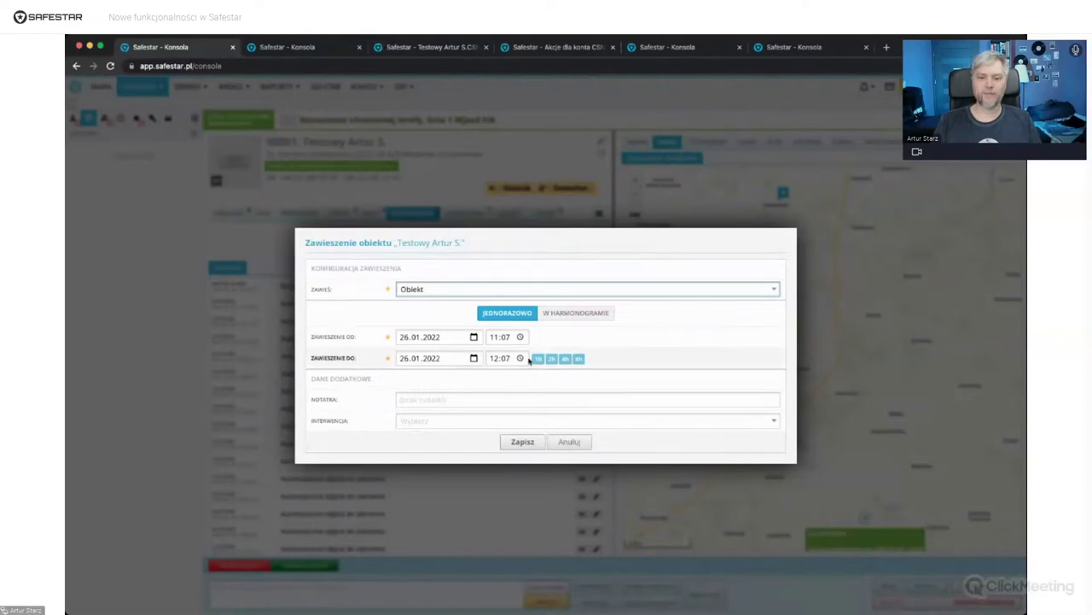
# - Try a schedule-based suspension with Trasy obchodów as its target, and discard the form without saving
pyautogui.click(605, 314)
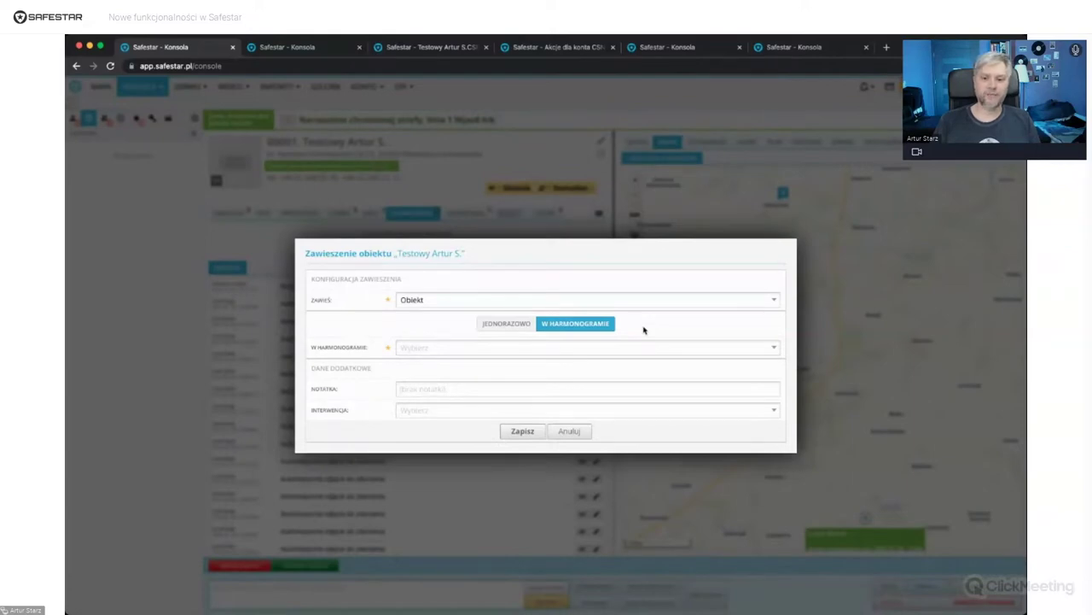
pyautogui.click(524, 302)
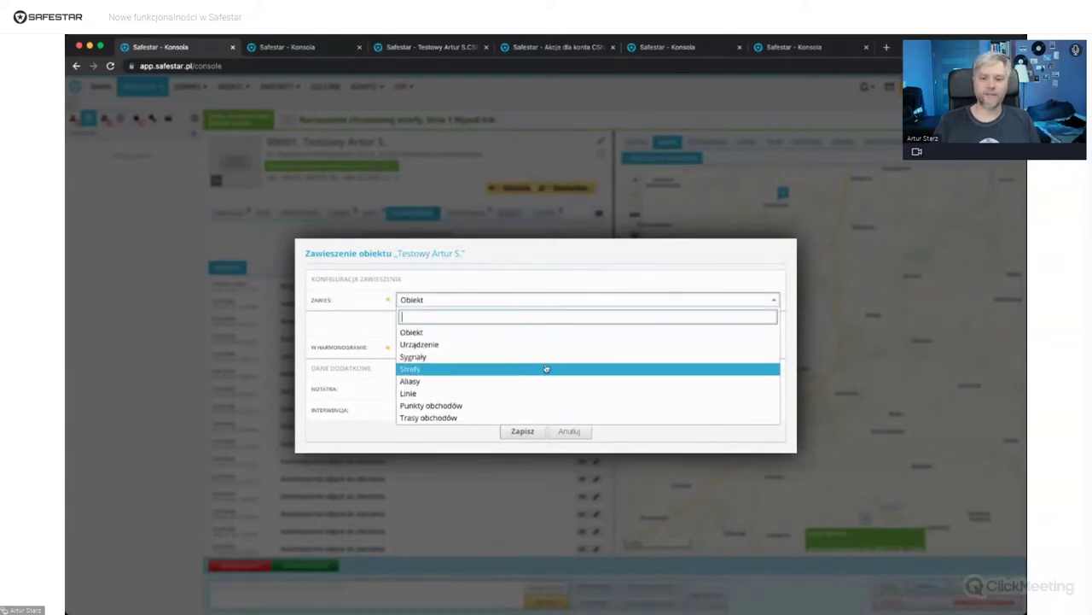
pyautogui.click(348, 343)
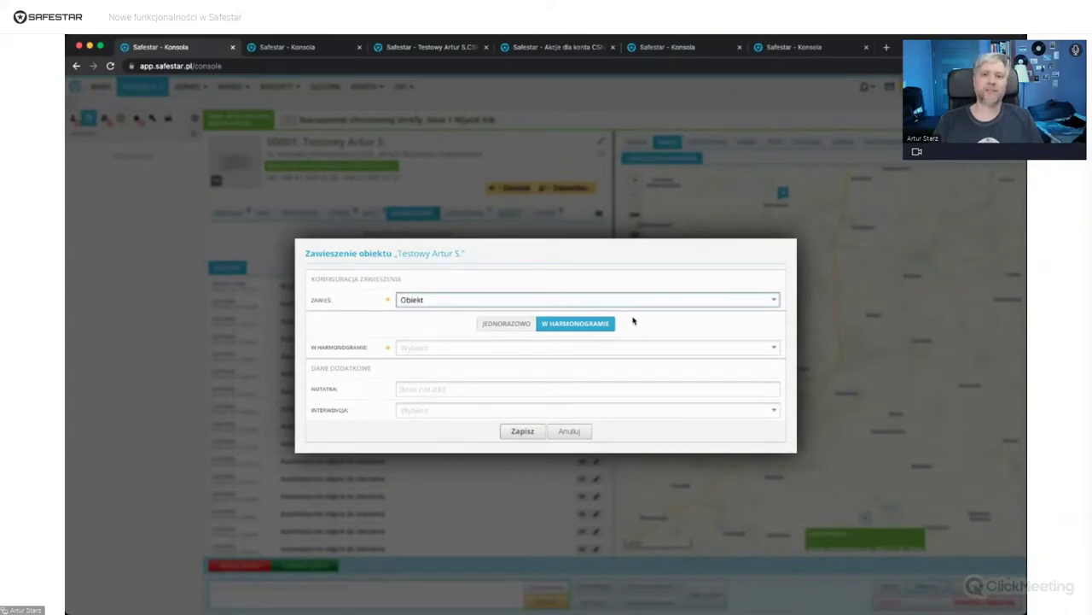
pyautogui.click(561, 300)
pyautogui.click(561, 407)
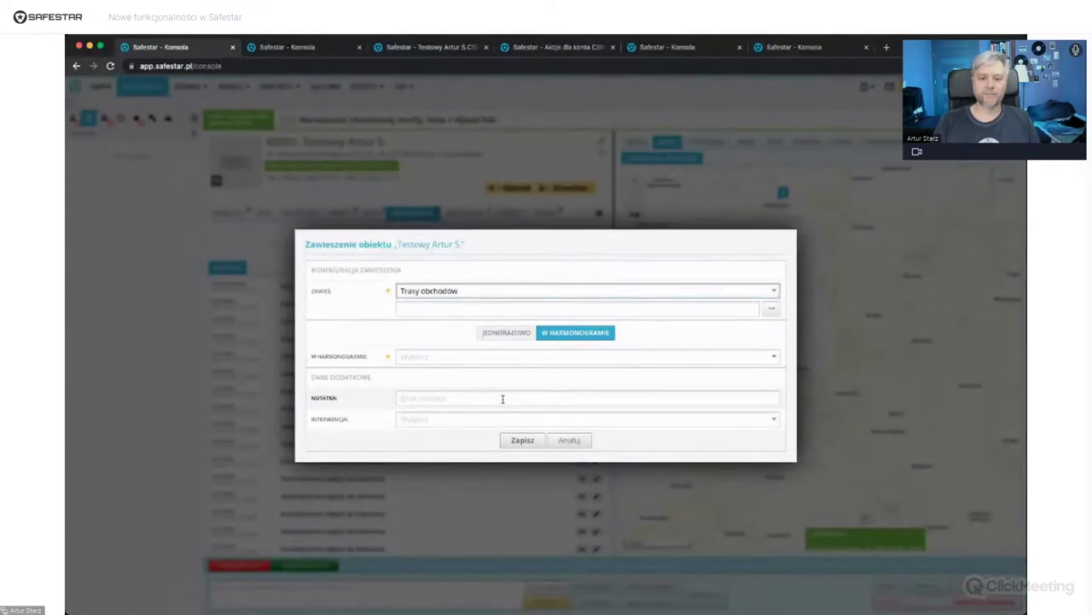
pyautogui.click(586, 442)
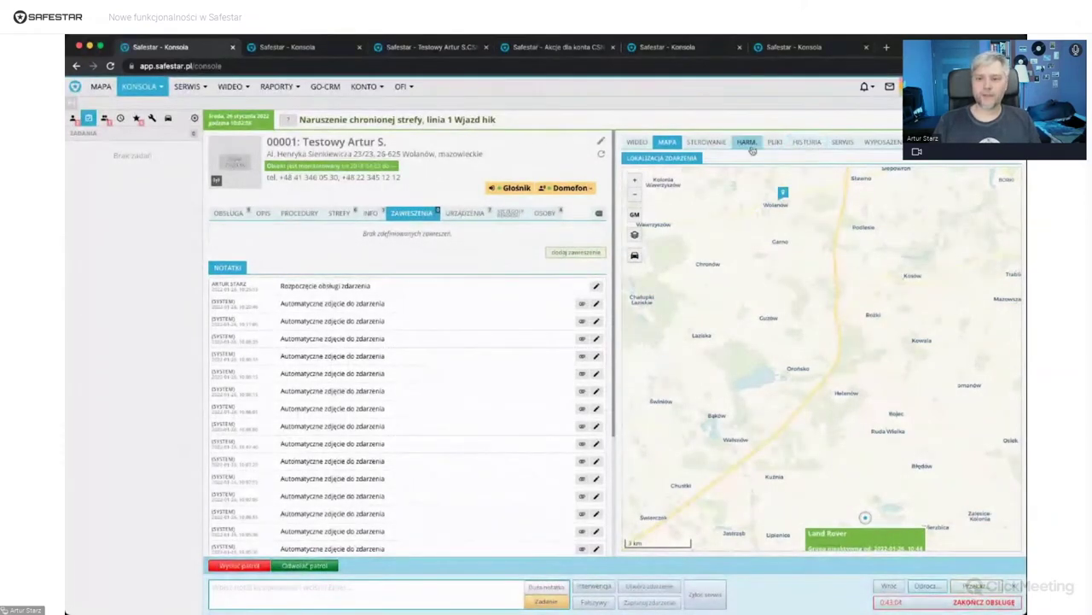
# - Look through the object's history, including its signals, tests and events
pyautogui.click(807, 142)
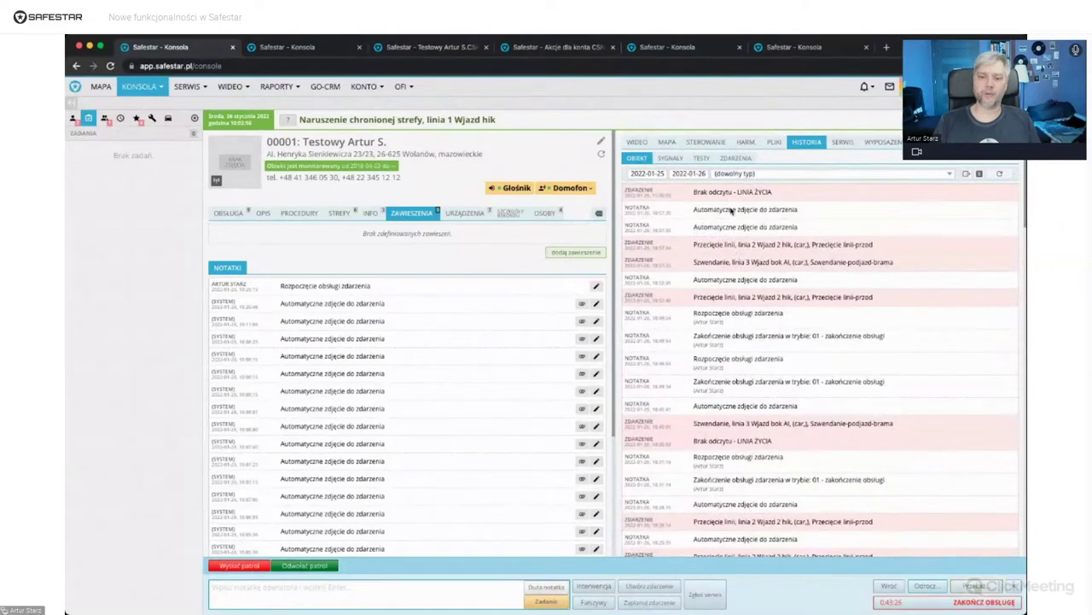
pyautogui.click(670, 159)
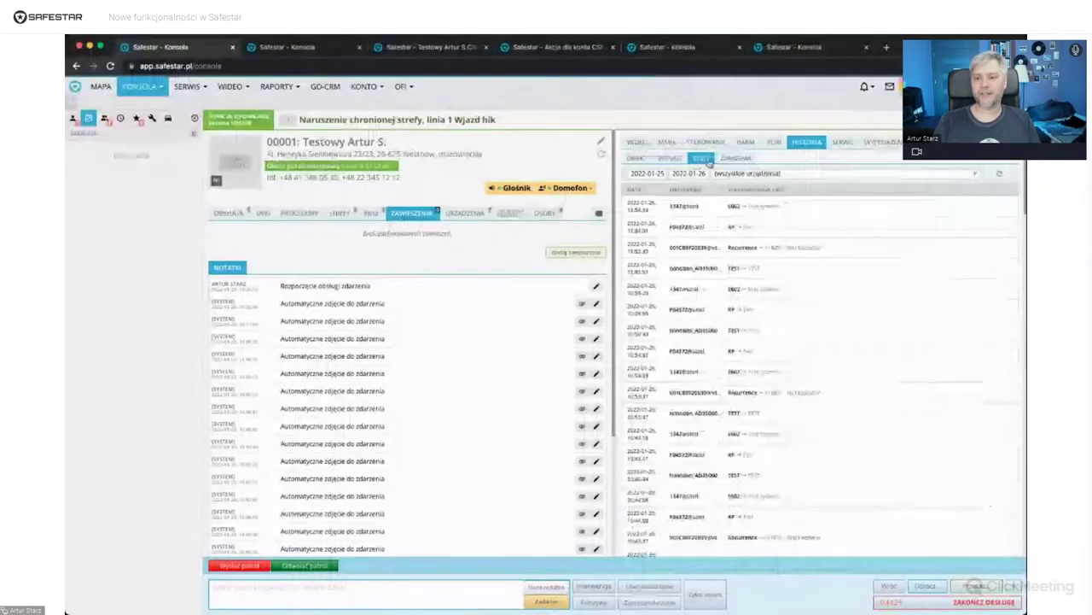
pyautogui.click(734, 158)
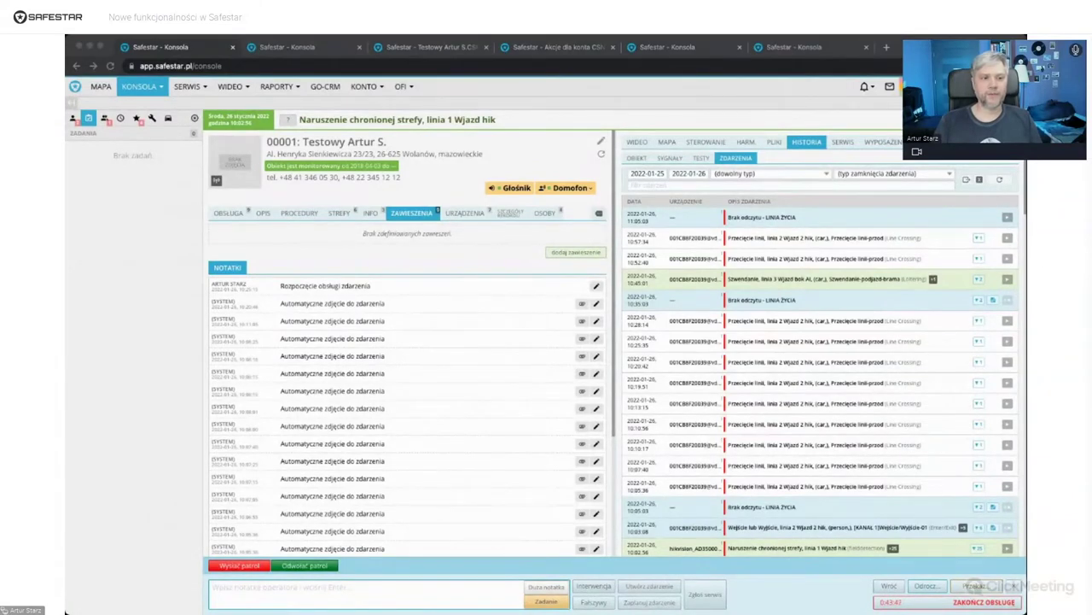
pyautogui.click(489, 83)
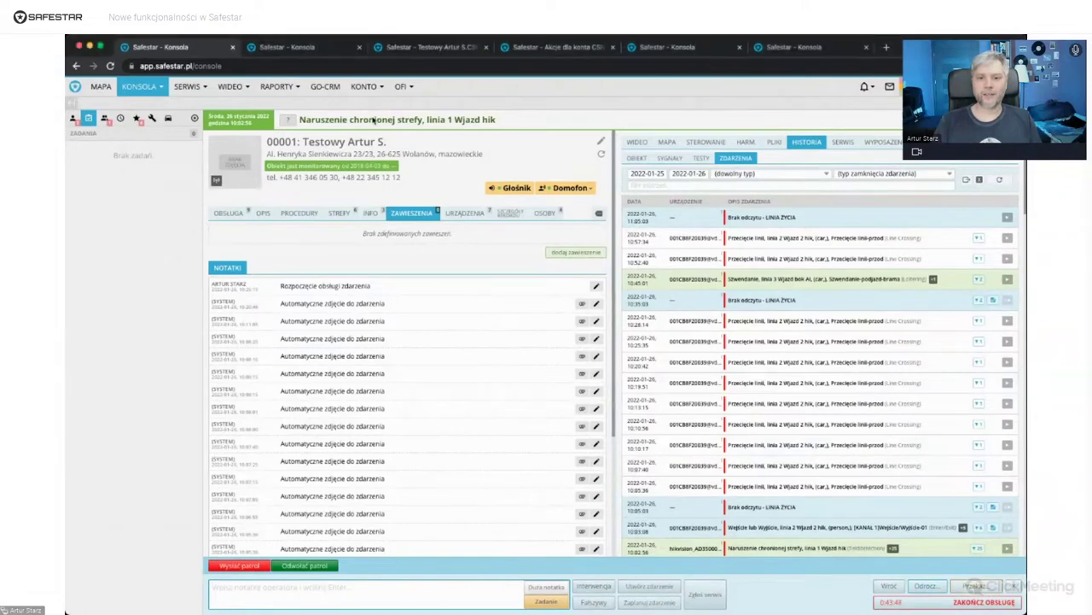
# - Check the event's prealarm recordings, and display the !!!Prezentacja view in the video module
pyautogui.click(642, 141)
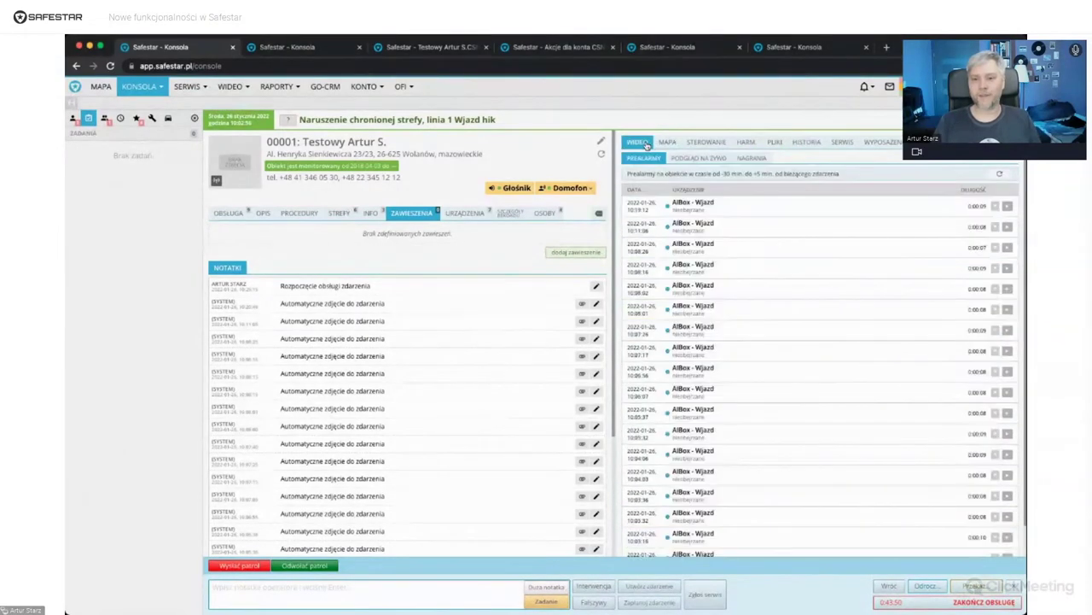
pyautogui.click(229, 86)
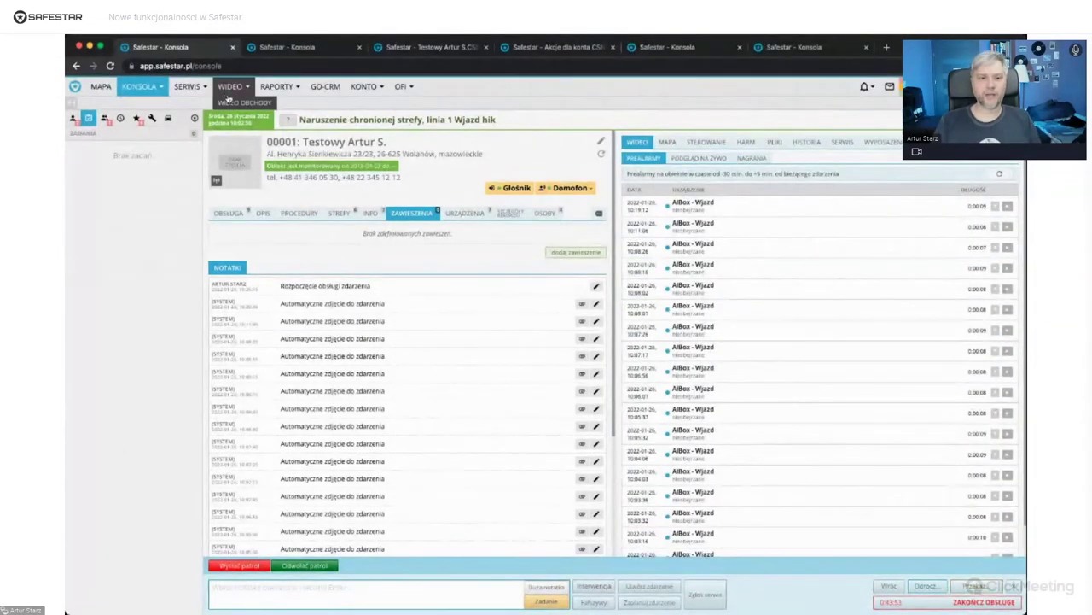
pyautogui.click(227, 93)
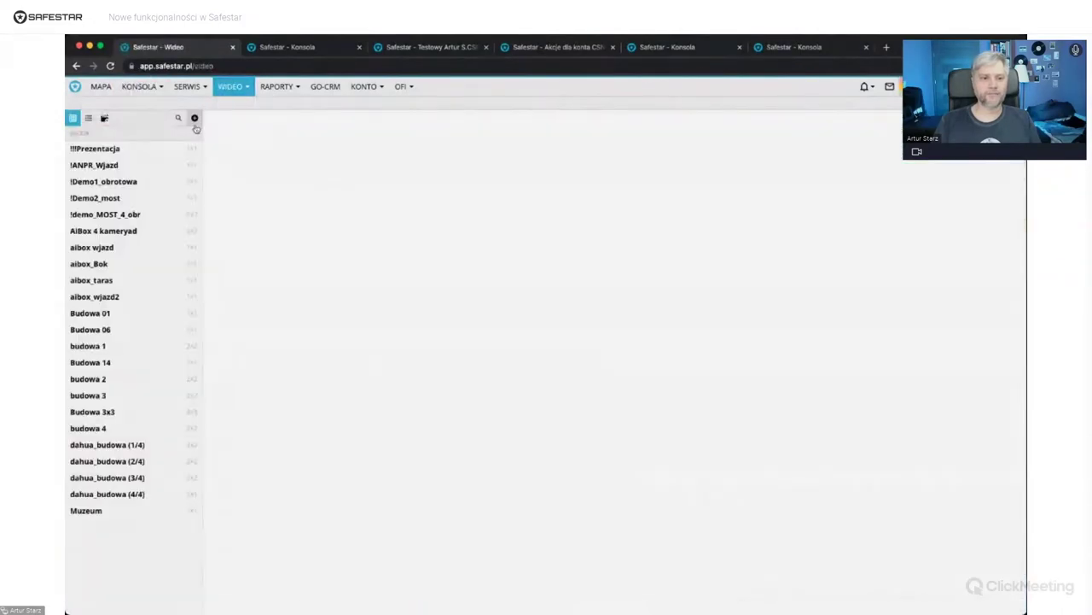
pyautogui.click(140, 152)
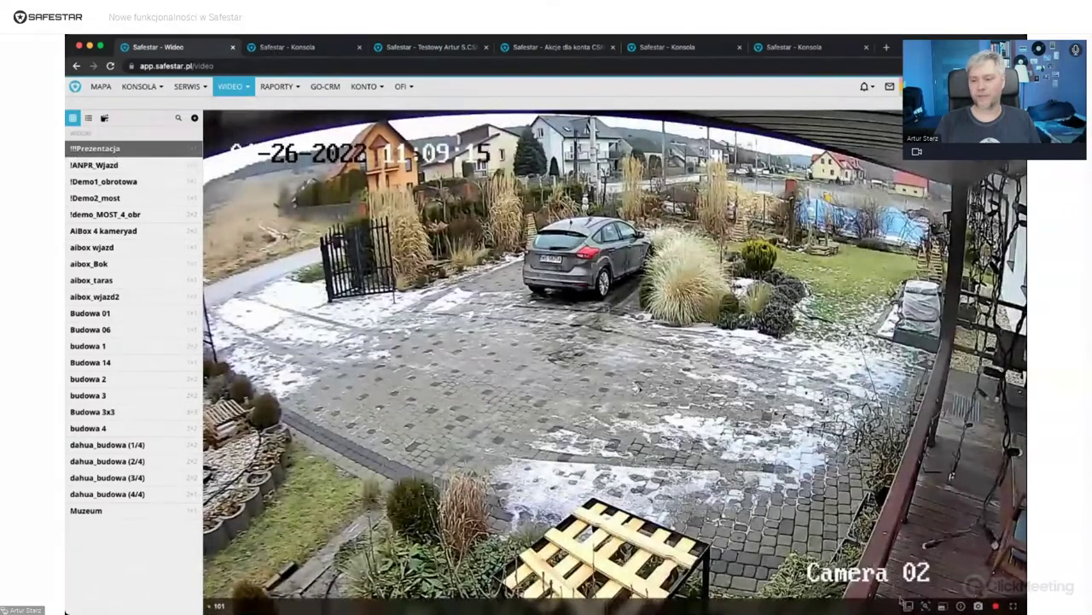
# - Switch the displayed camera's stream to 704X576, H.264, CBR (Q=60)
pyautogui.moveTo(944, 604)
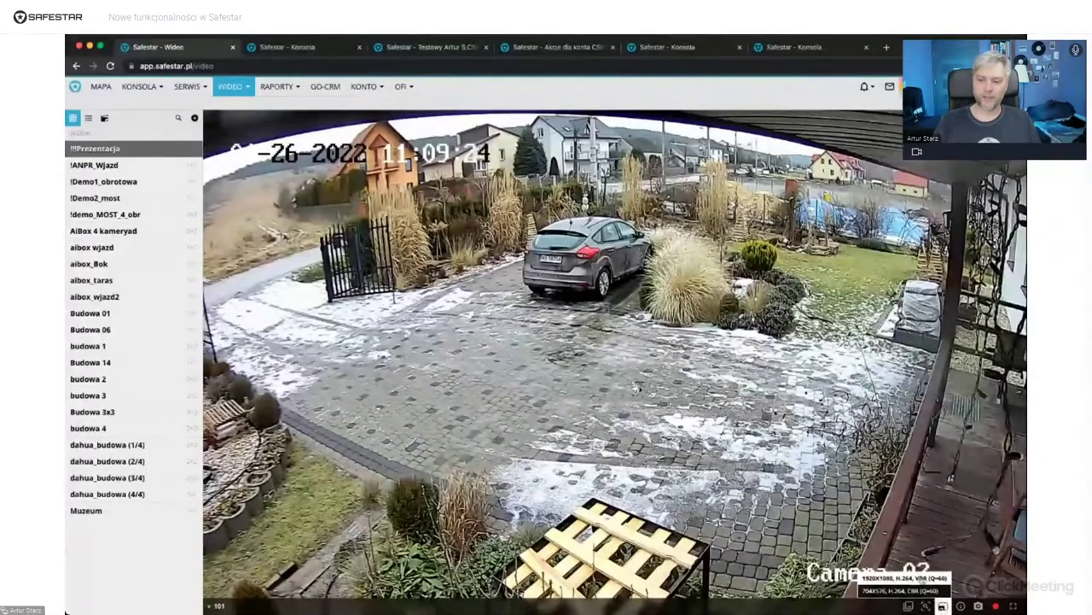
pyautogui.click(903, 590)
pyautogui.click(943, 606)
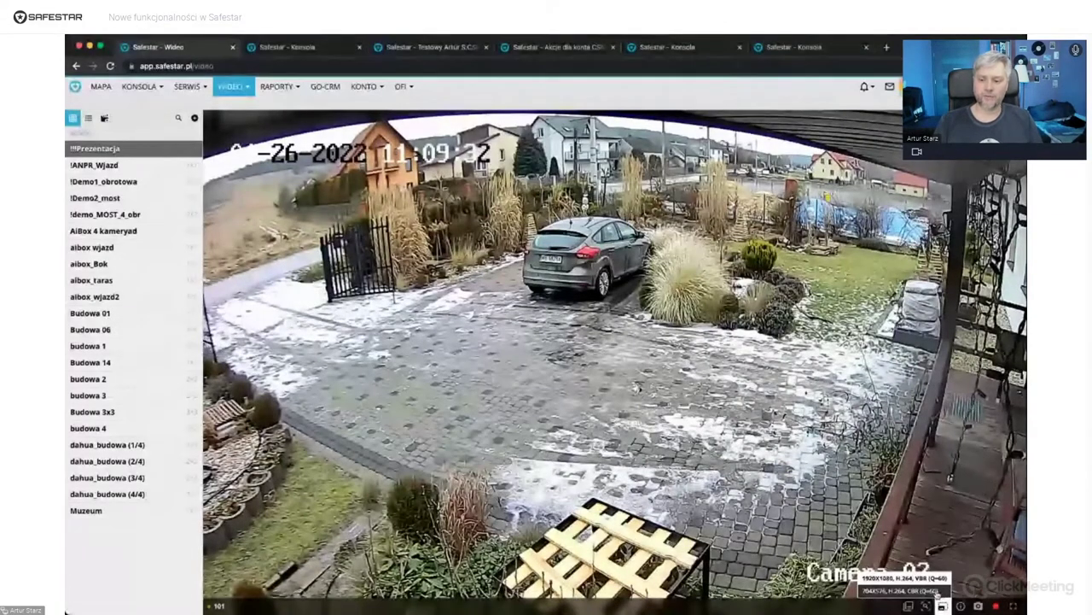
pyautogui.click(937, 590)
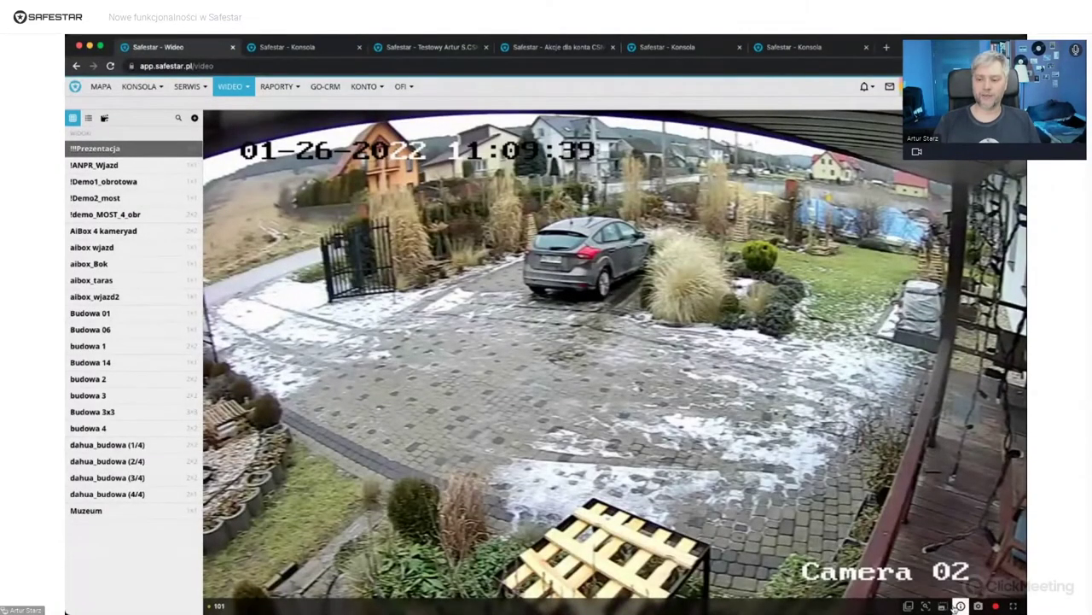
pyautogui.moveTo(941, 606)
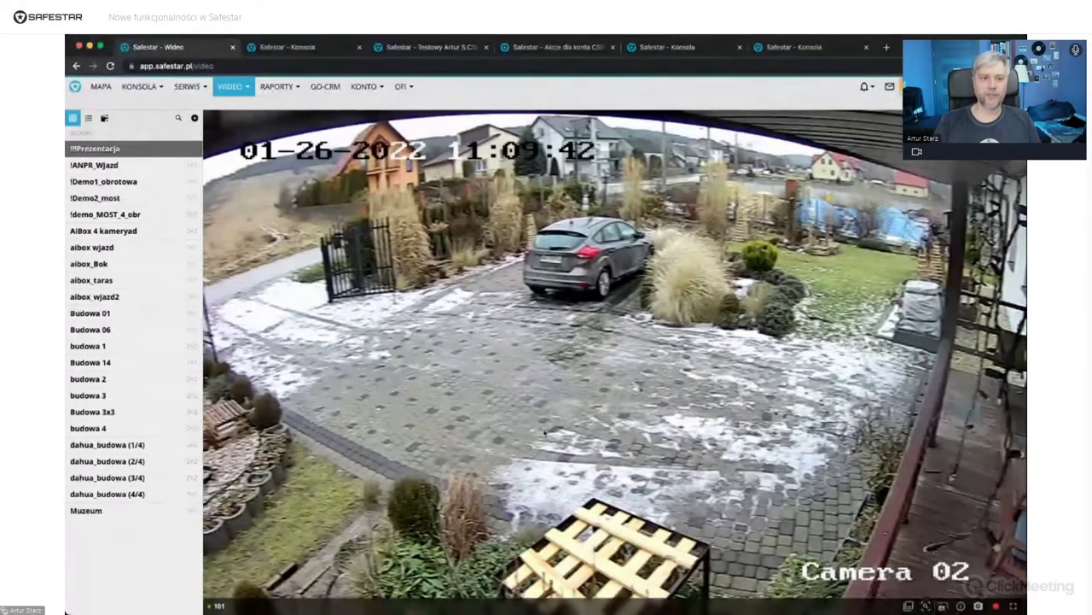
# - Return to the console and show the video recordings of the "Szwendanie, linia 3 Wjazd bok AI" event
pyautogui.click(134, 87)
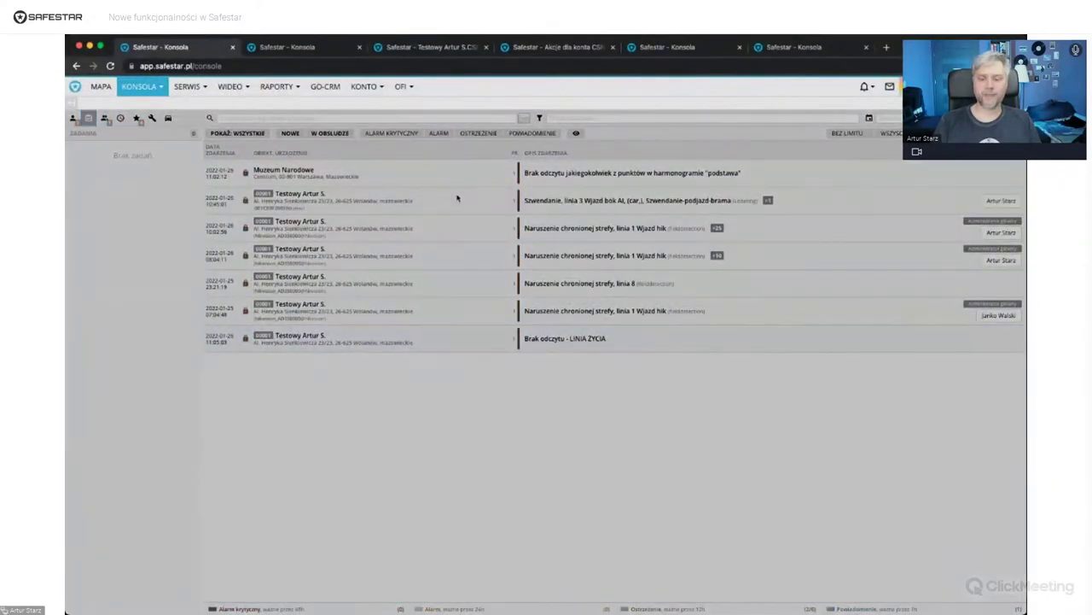
pyautogui.click(457, 198)
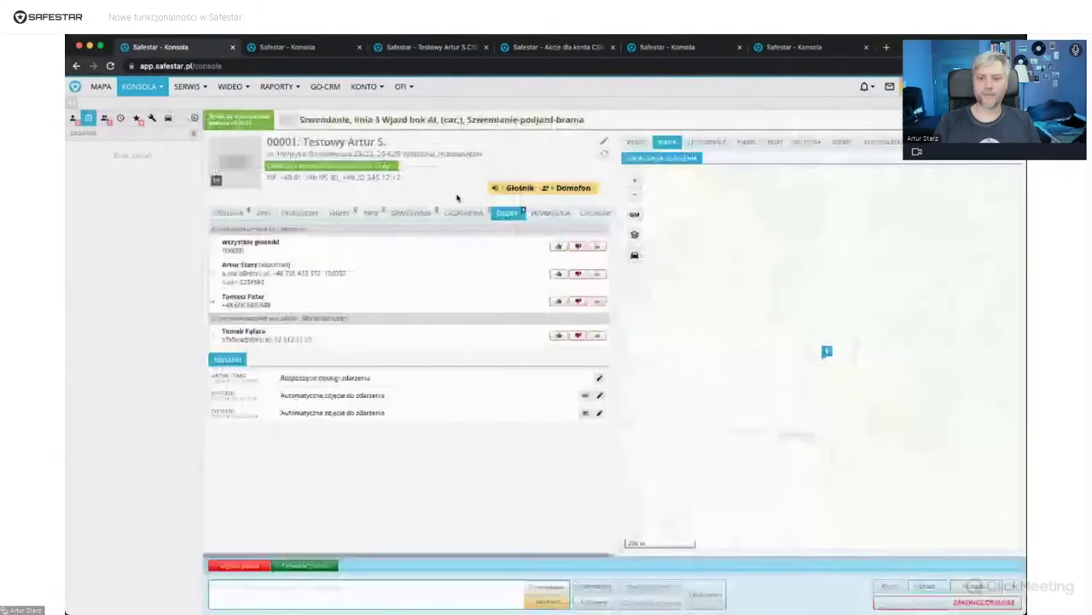
pyautogui.click(638, 142)
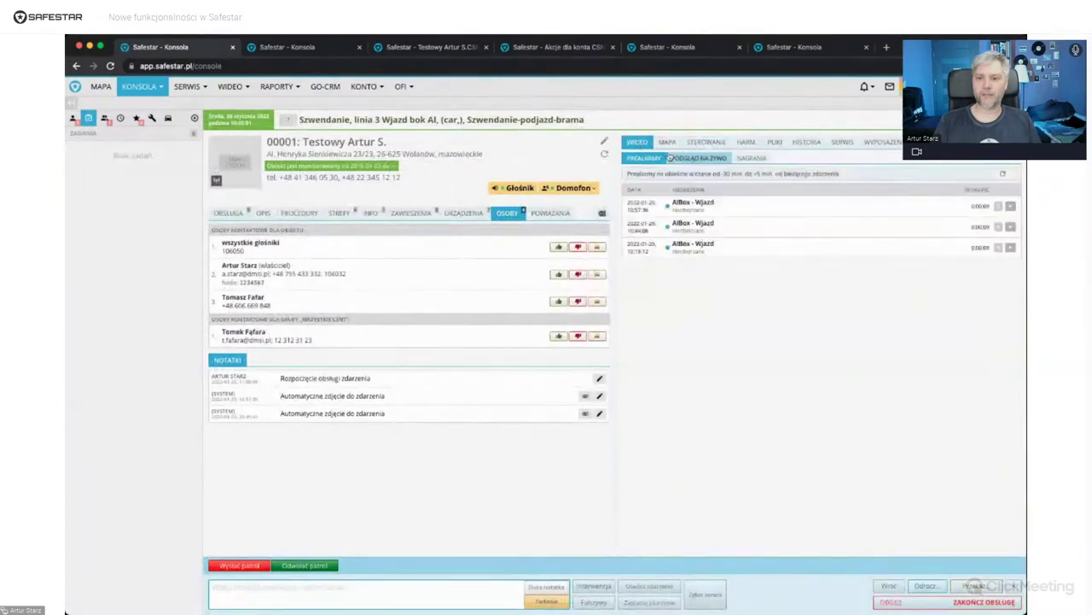
# - Show the event's live camera previews and set camera 201's stream to 640X480, H.264, VBR (Q=45)
pyautogui.click(697, 158)
pyautogui.scroll(-4, 759, 392)
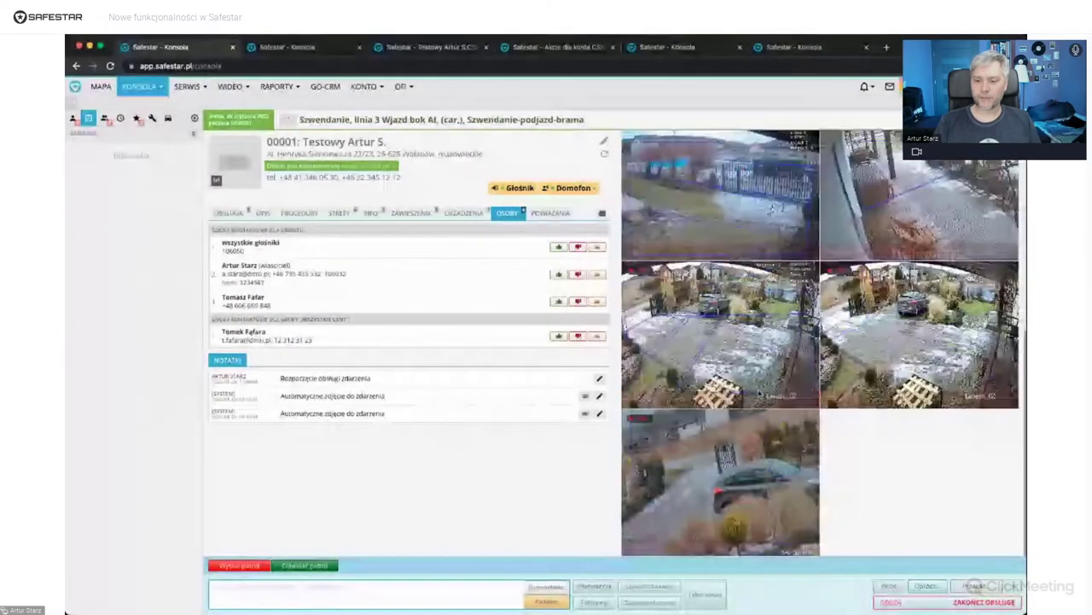
pyautogui.moveTo(734, 551)
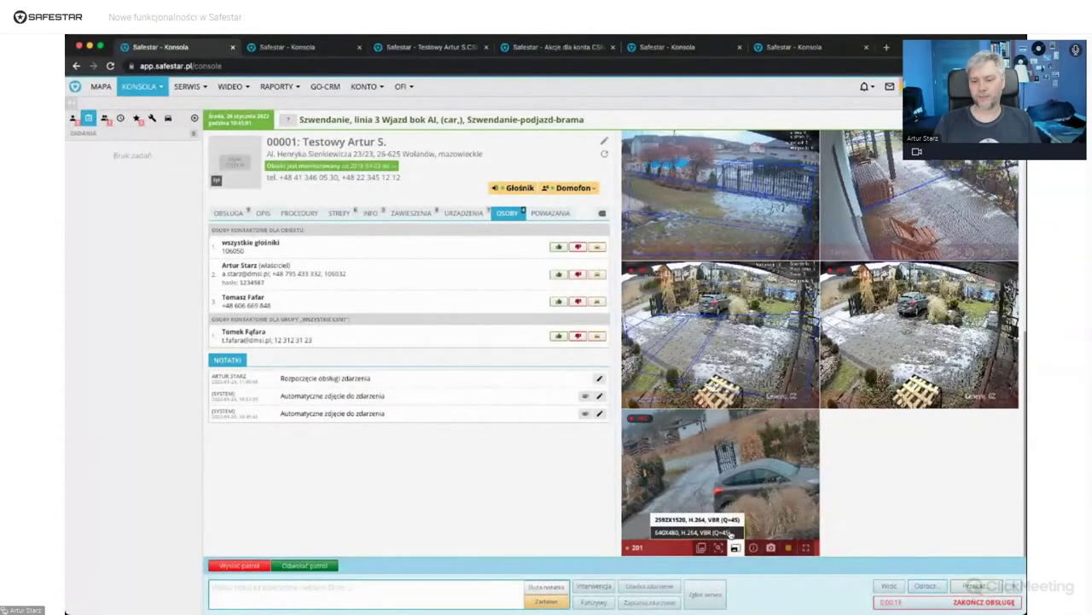
pyautogui.click(726, 532)
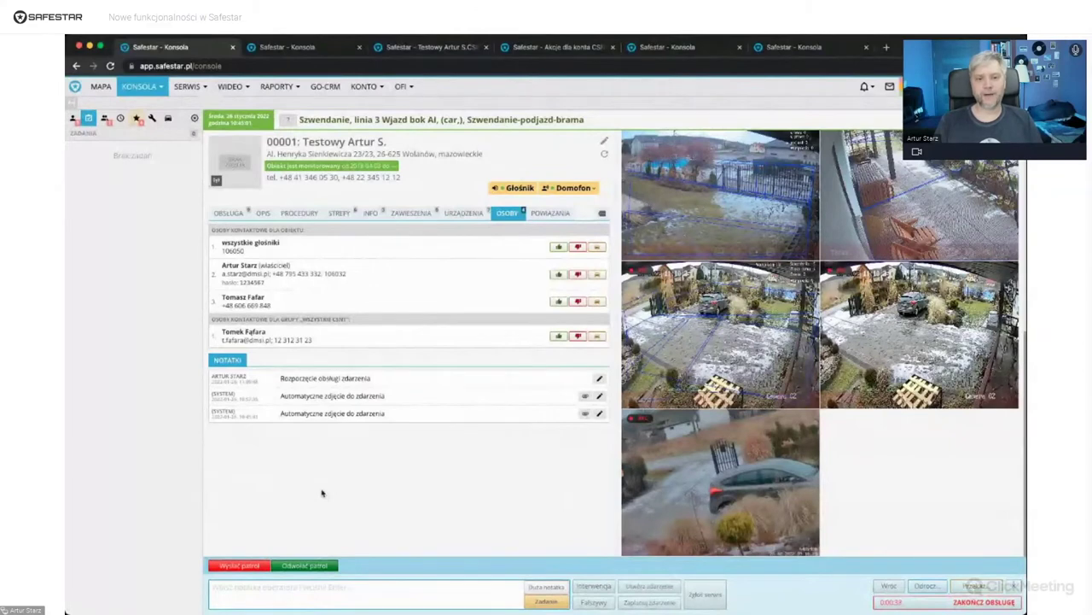
# - Display the object's zones and review the schedules assigned to the 01 Analityka zone
pyautogui.click(339, 213)
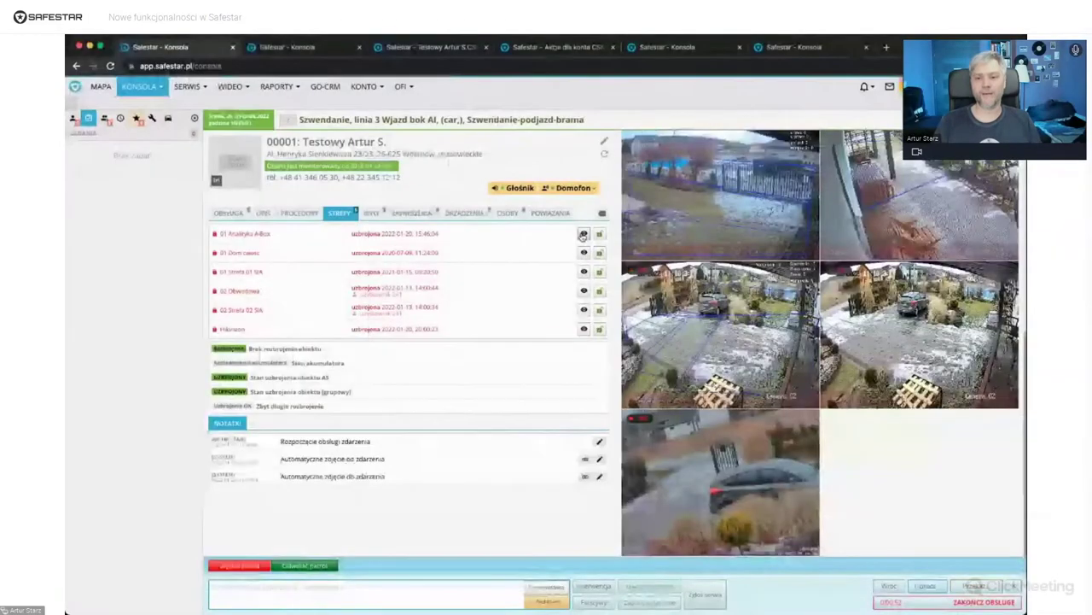
pyautogui.click(583, 234)
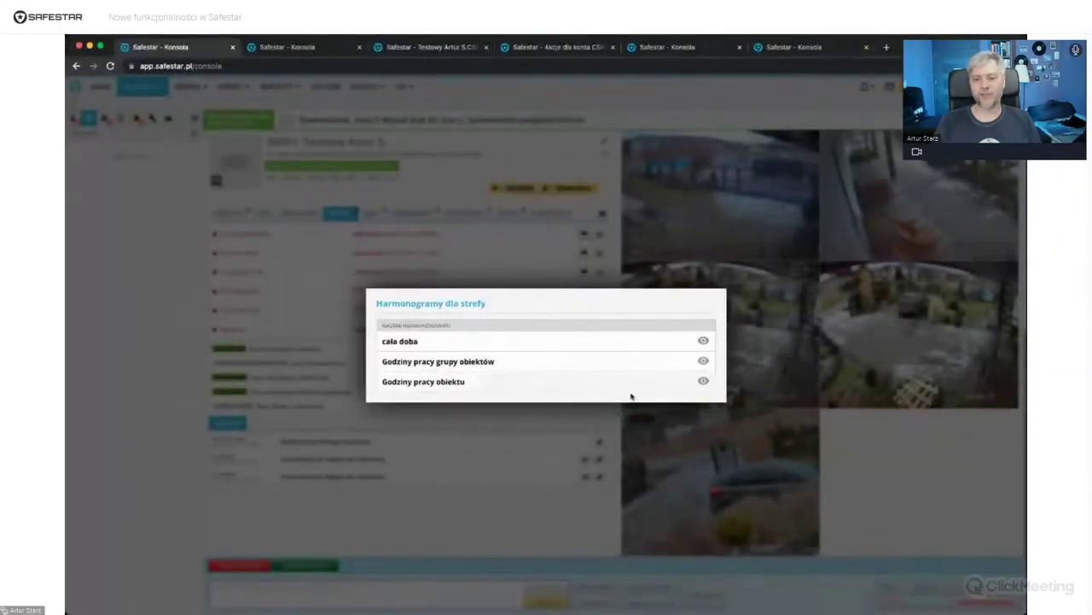
pyautogui.click(614, 414)
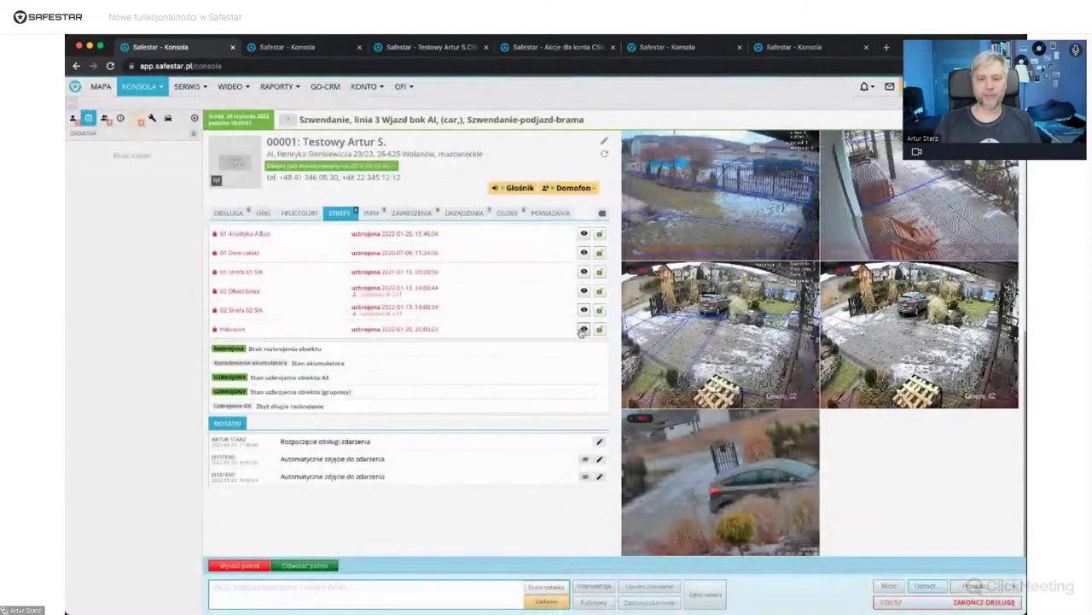
# - Preview the "Godziny pracy grupy obiektów" schedule assigned to the Hikvision zone, and close the preview
pyautogui.click(584, 329)
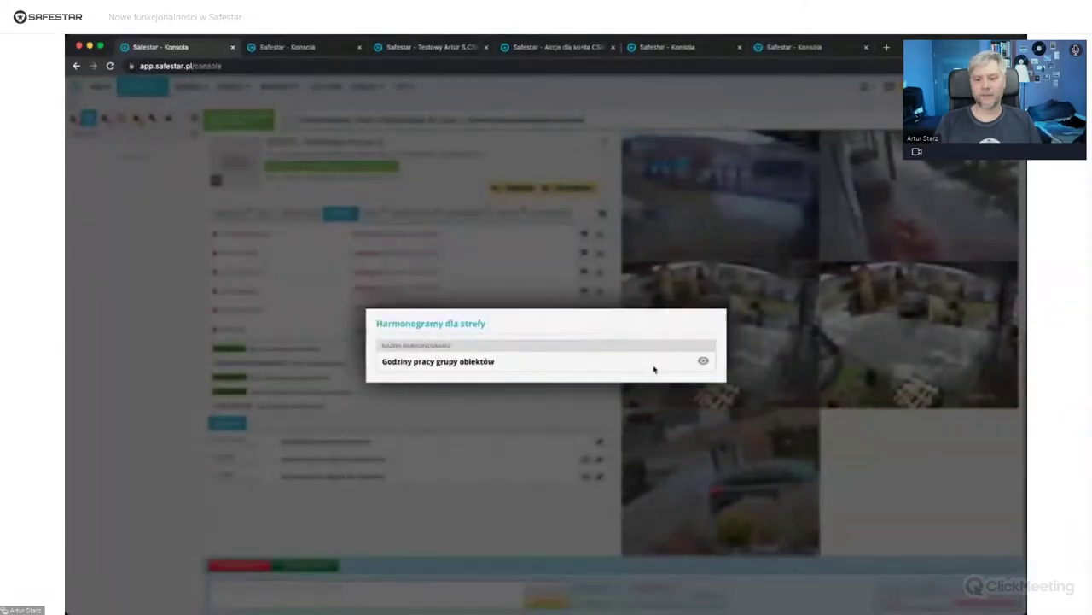
pyautogui.click(703, 360)
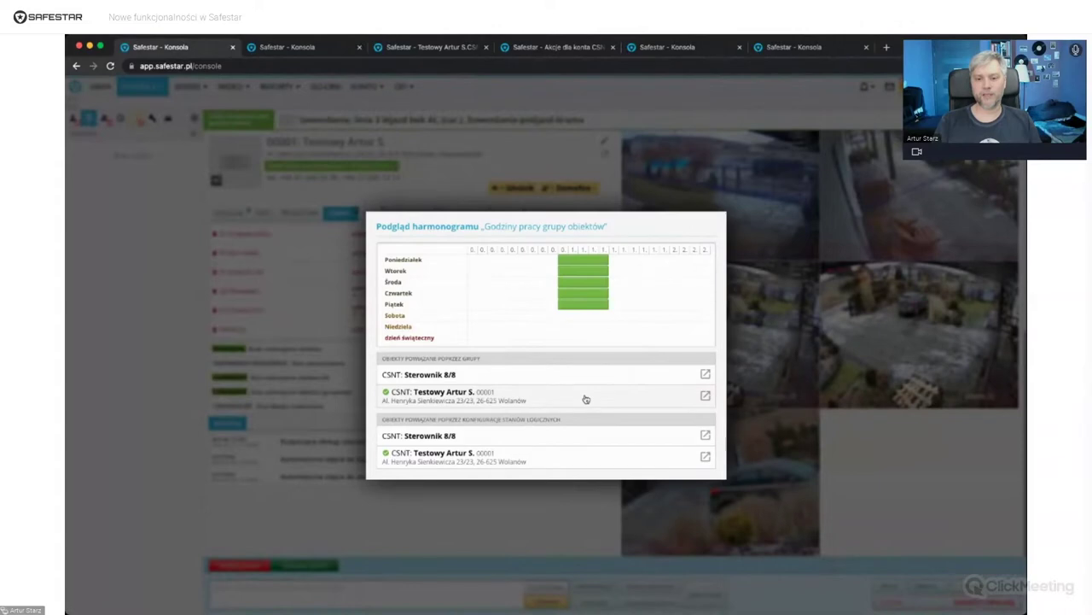
pyautogui.click(594, 512)
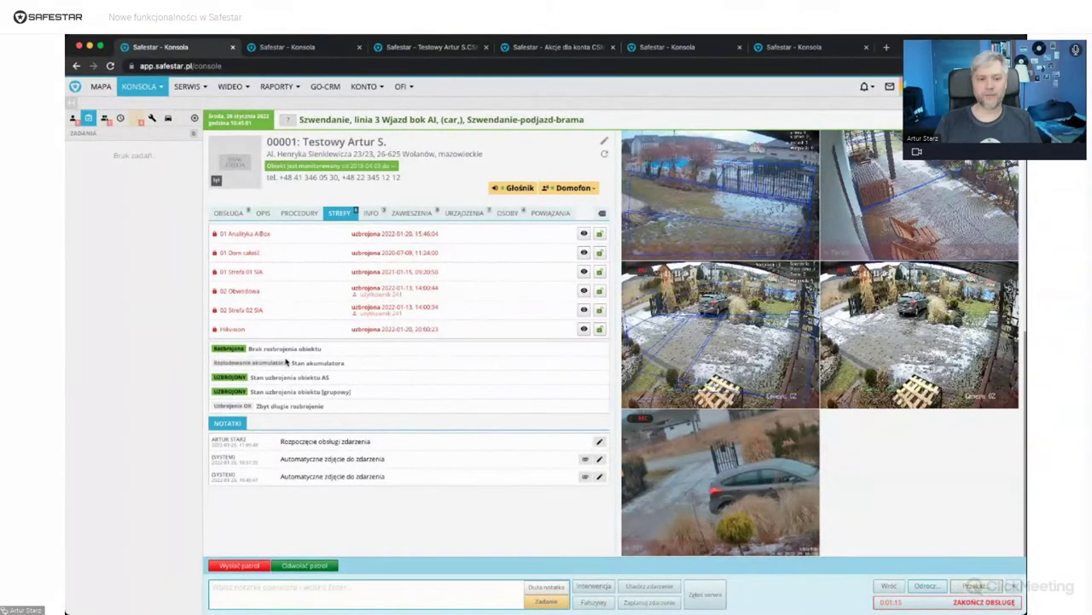
# - Examine the logical states listed below the object's zones at a larger magnification
pyautogui.scroll(5, 286, 362)
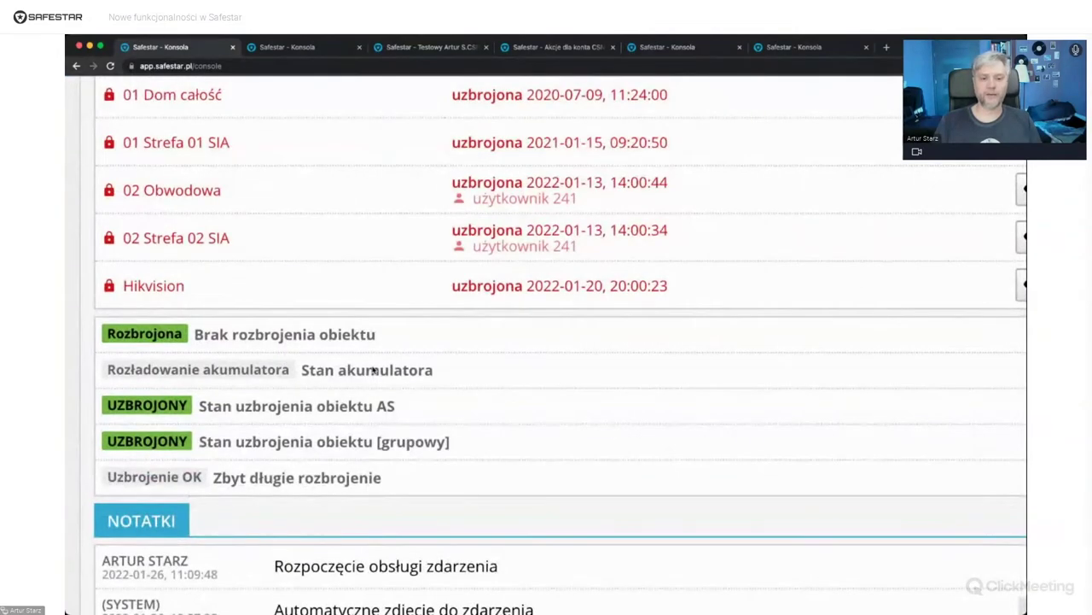
pyautogui.scroll(-5, 373, 381)
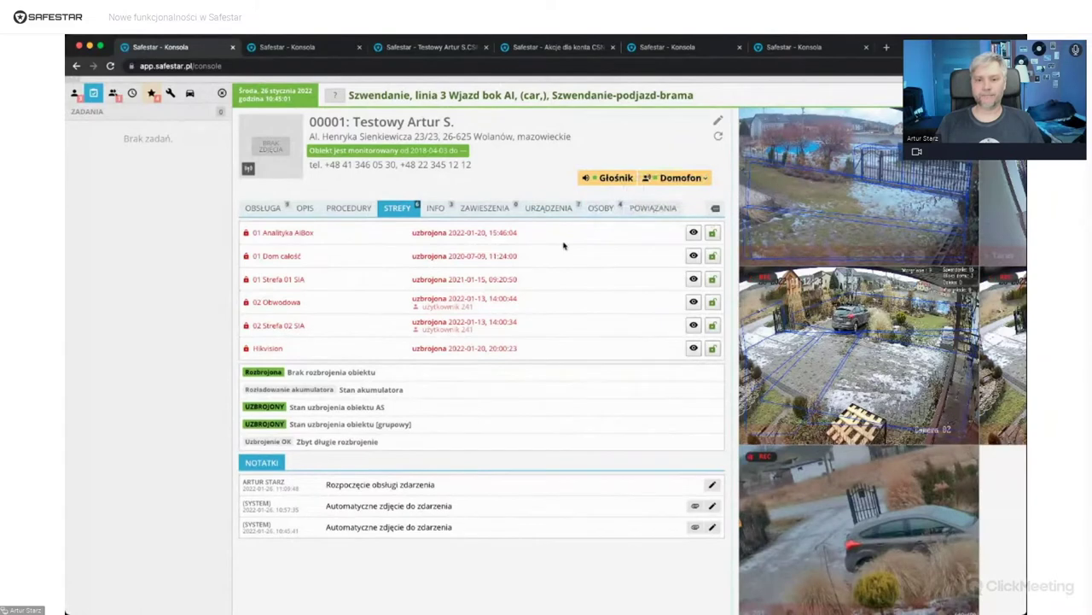
pyautogui.hotkey('ctrl', '-')
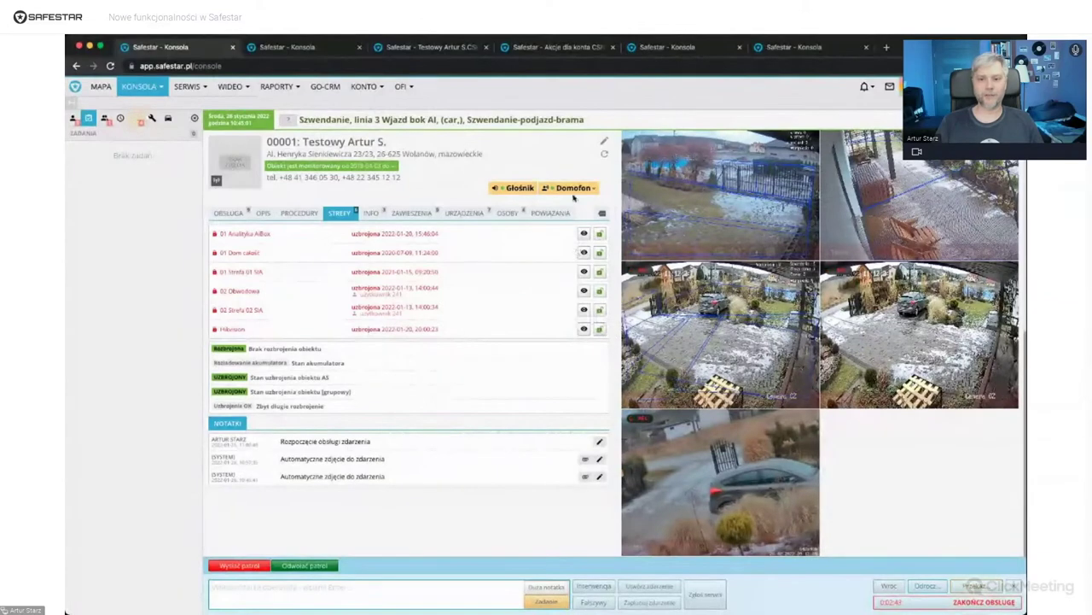
# - Return to the console's event list, reopen the "Szwendanie, linia 3 Wjazd bok AI" event, and show its remote controls (Sterowanie)
pyautogui.click(153, 89)
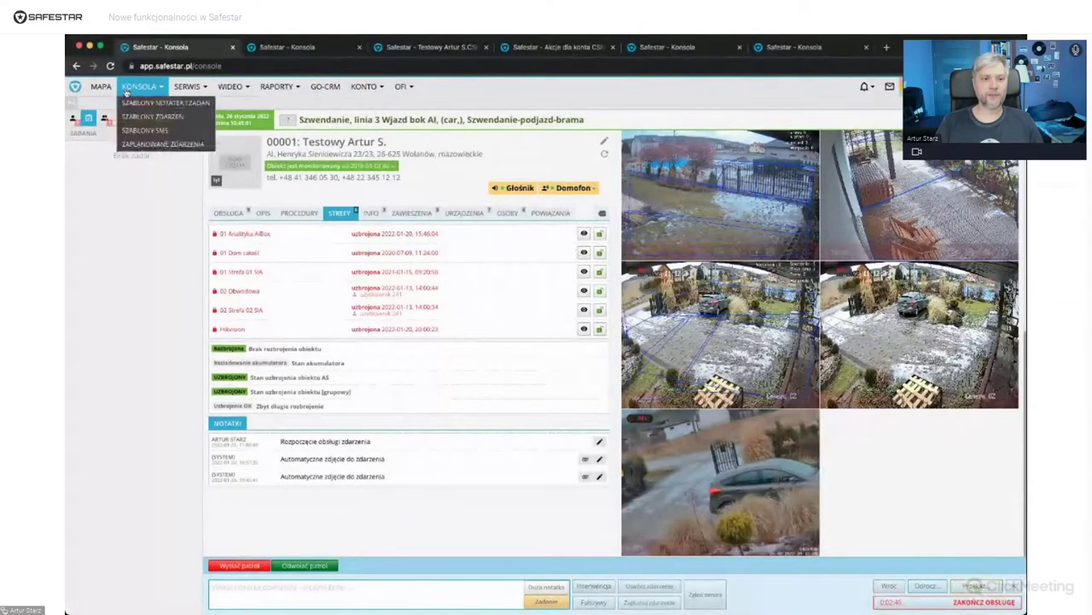
pyautogui.click(145, 113)
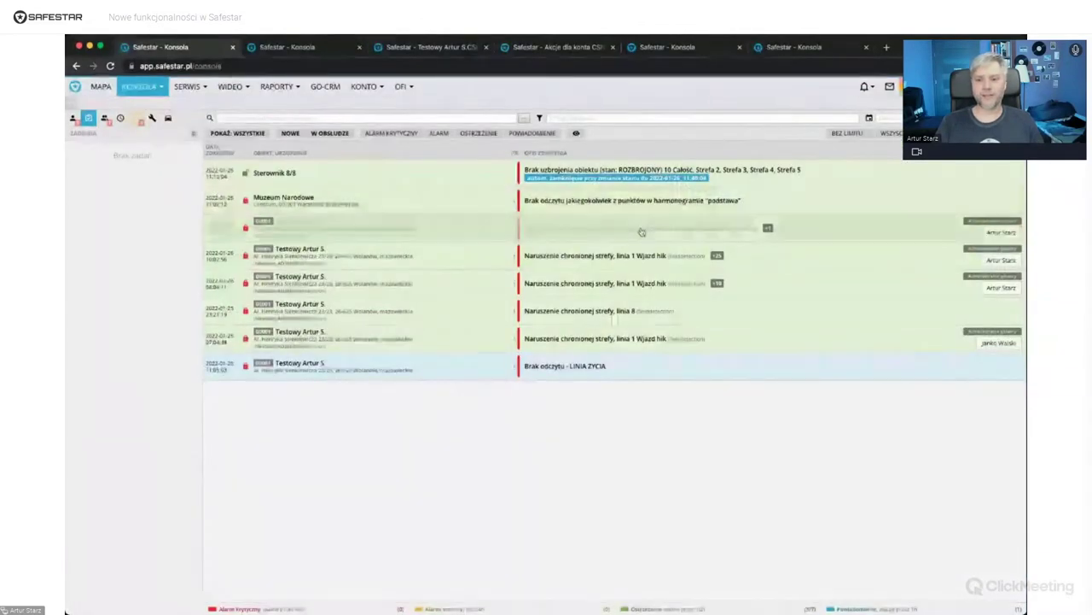
pyautogui.click(717, 227)
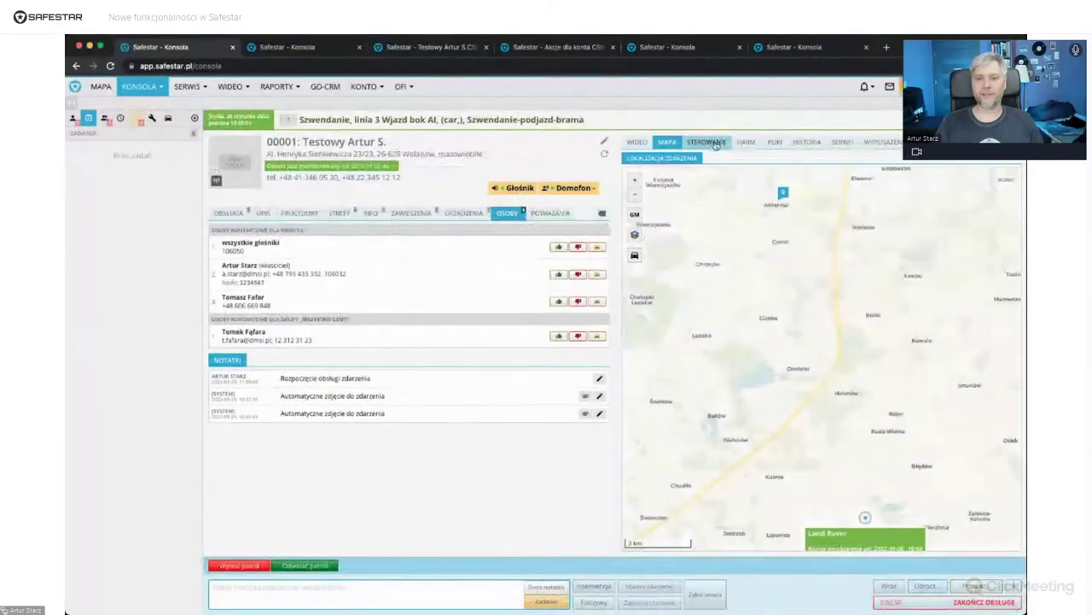
pyautogui.click(713, 144)
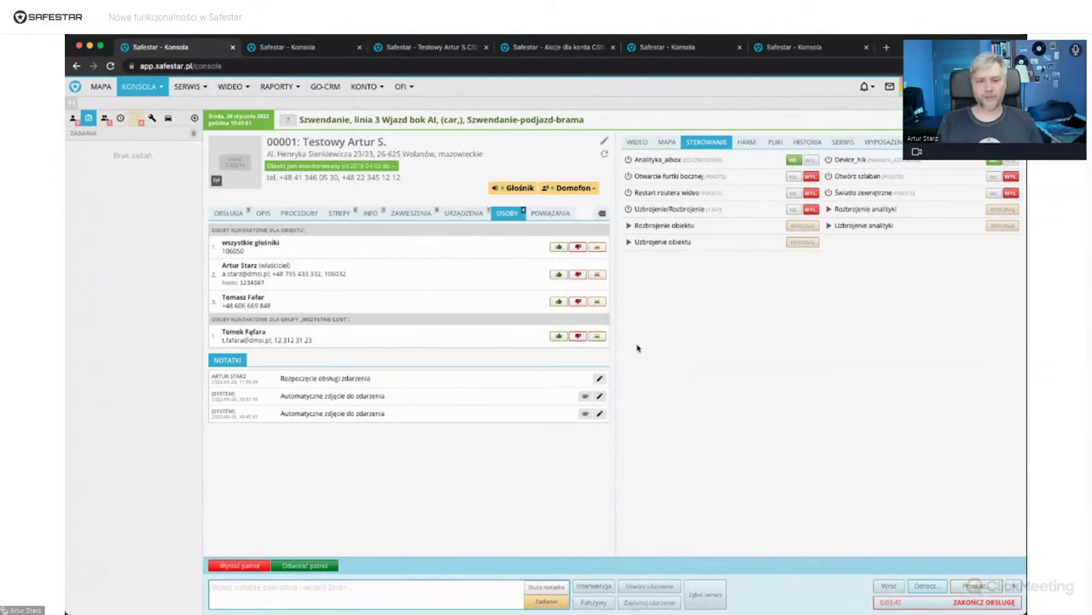
# - Display the actions defined for the CSNT account, check which objects use "Rozbrojenie analityki", and close the list of objects
pyautogui.click(384, 86)
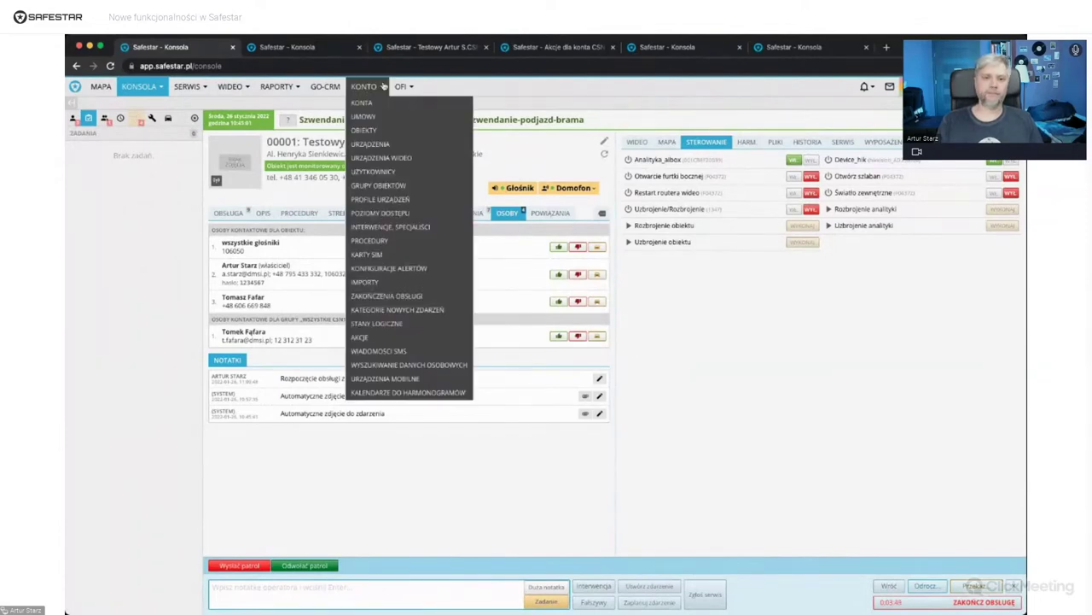
pyautogui.click(367, 256)
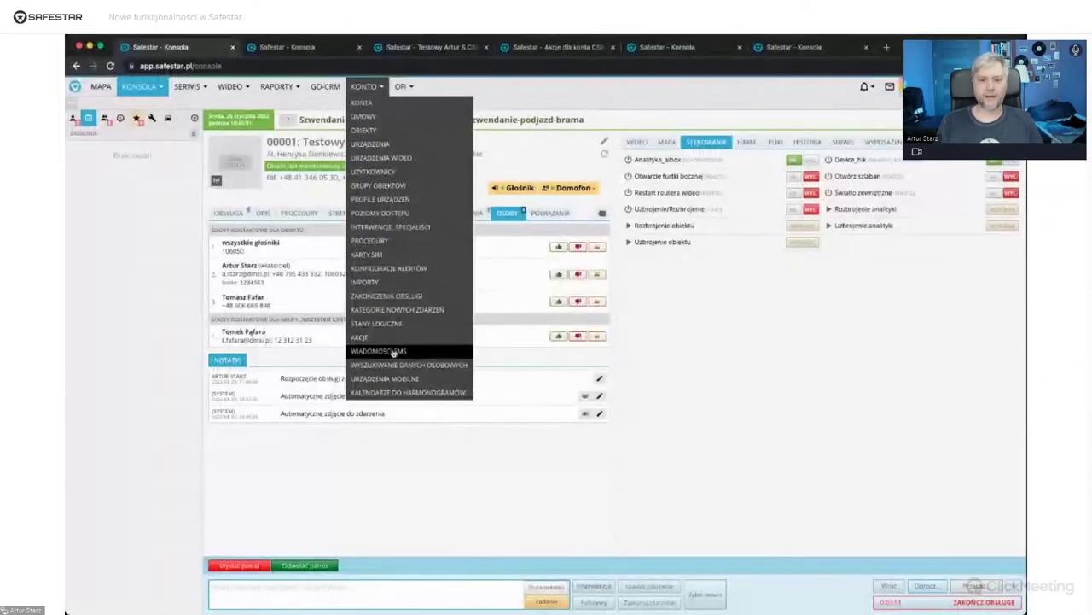
pyautogui.click(394, 338)
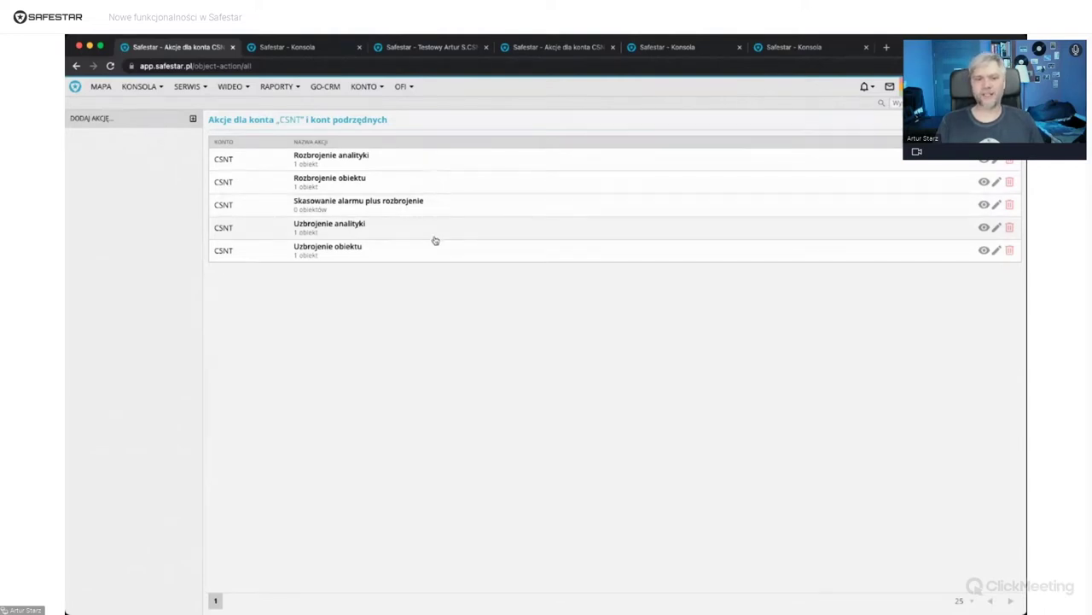
pyautogui.click(439, 167)
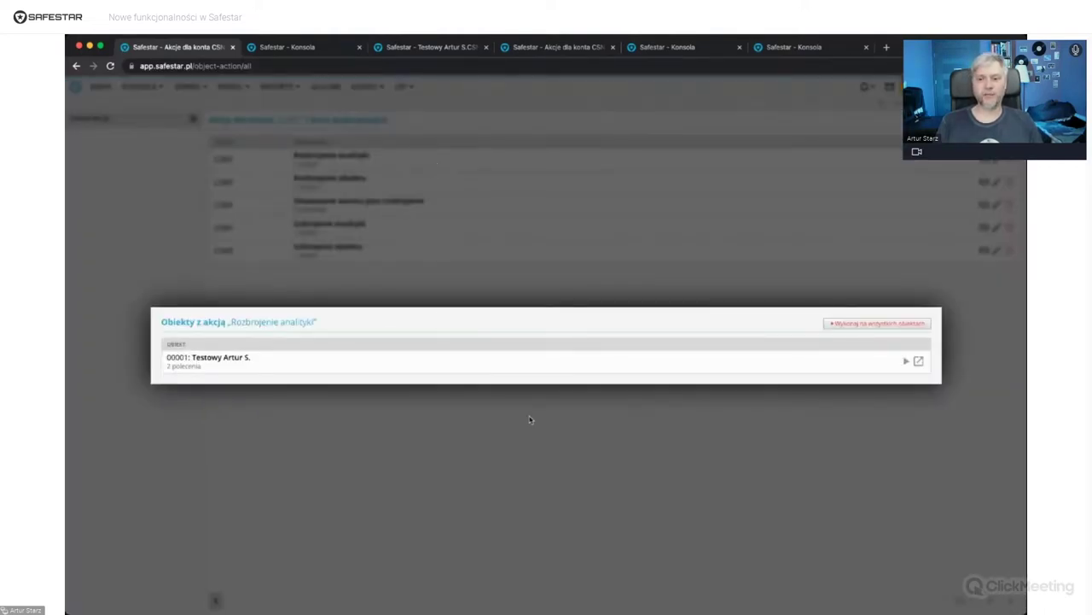
pyautogui.click(530, 419)
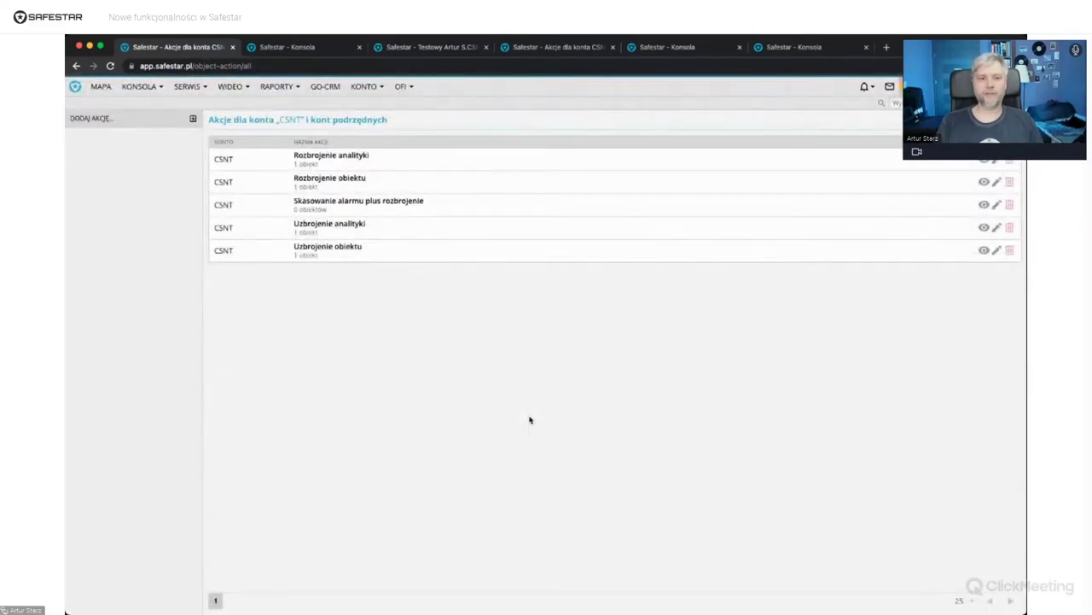
# - Show the zones of object 00001 on its details page, including its logical states and actions
pyautogui.click(411, 54)
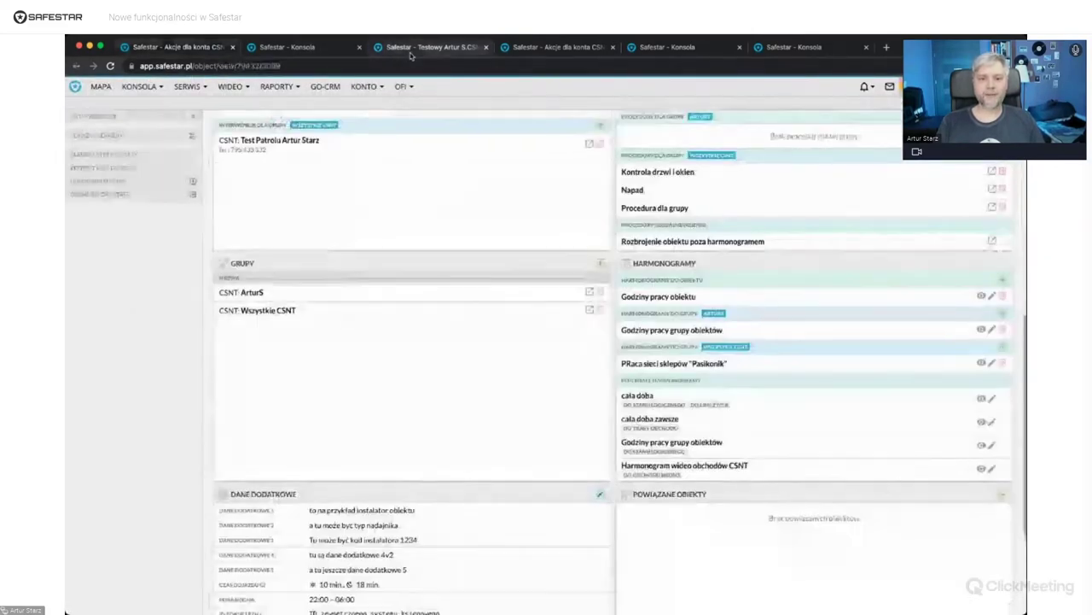
pyautogui.scroll(10, 387, 206)
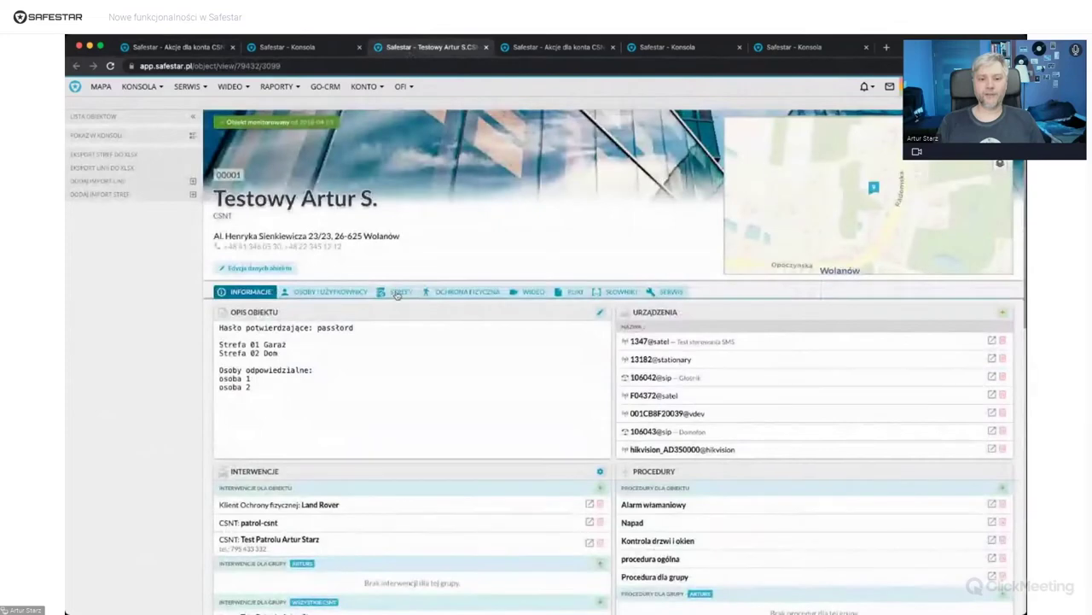
pyautogui.click(398, 292)
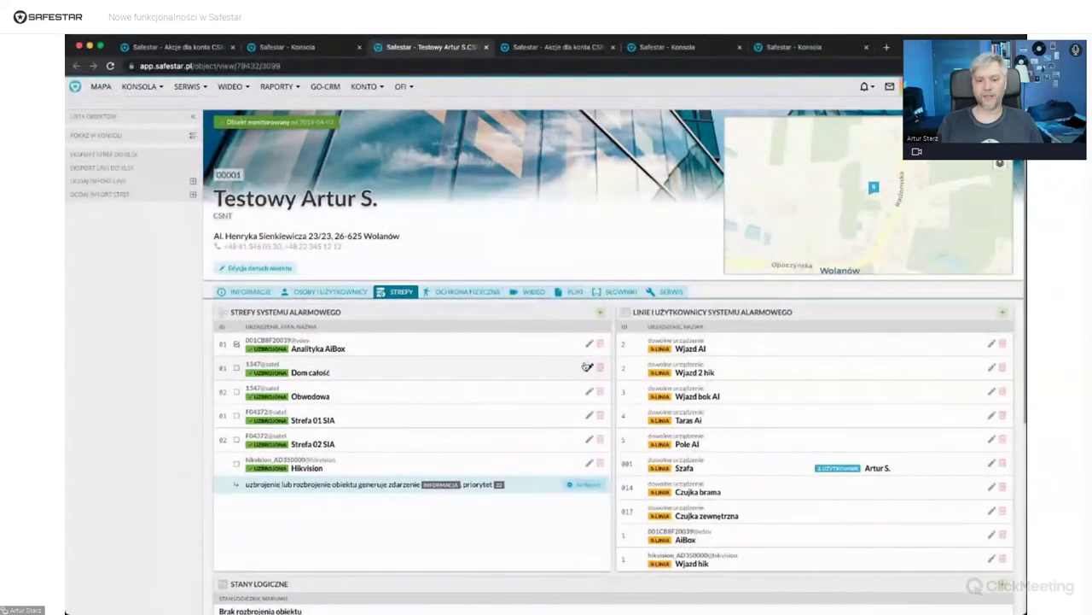
pyautogui.scroll(-5, 587, 367)
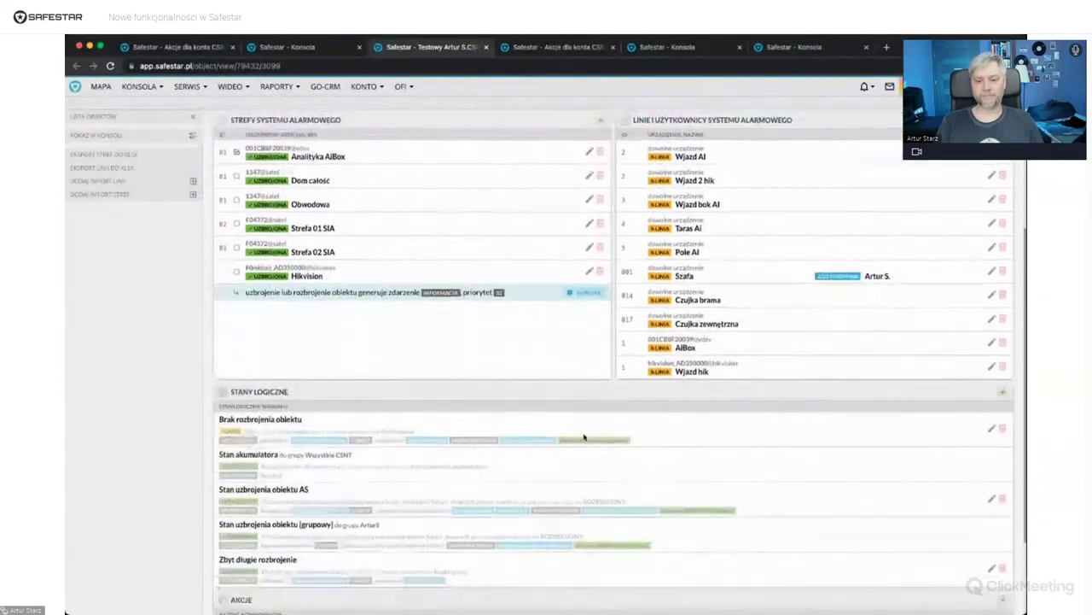
pyautogui.scroll(-3, 585, 438)
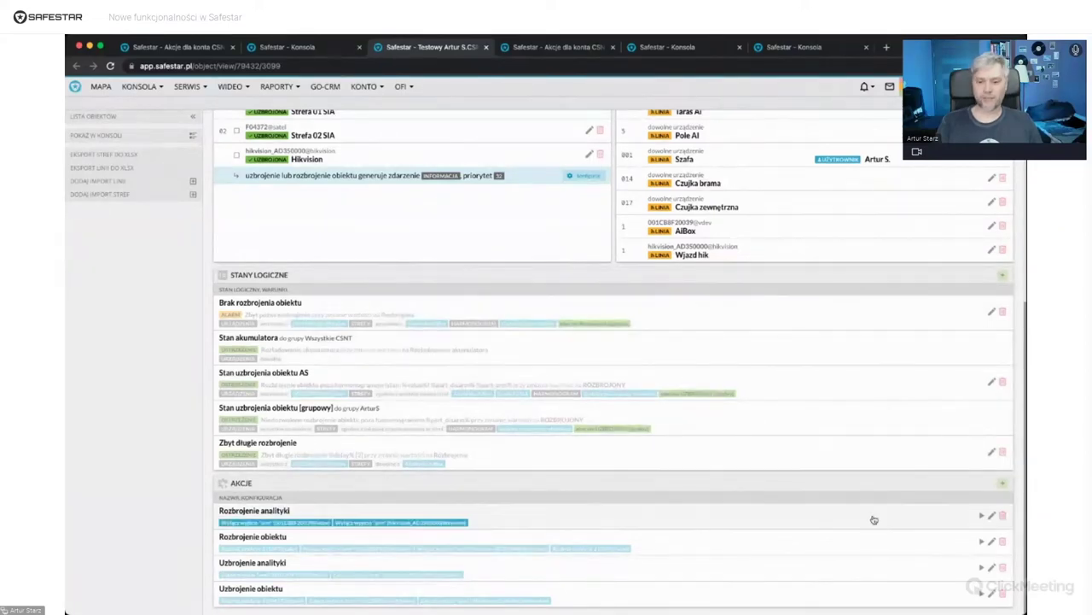
# - Check which actions can still be added to the object, and cancel without adding one
pyautogui.click(1002, 484)
pyautogui.click(634, 327)
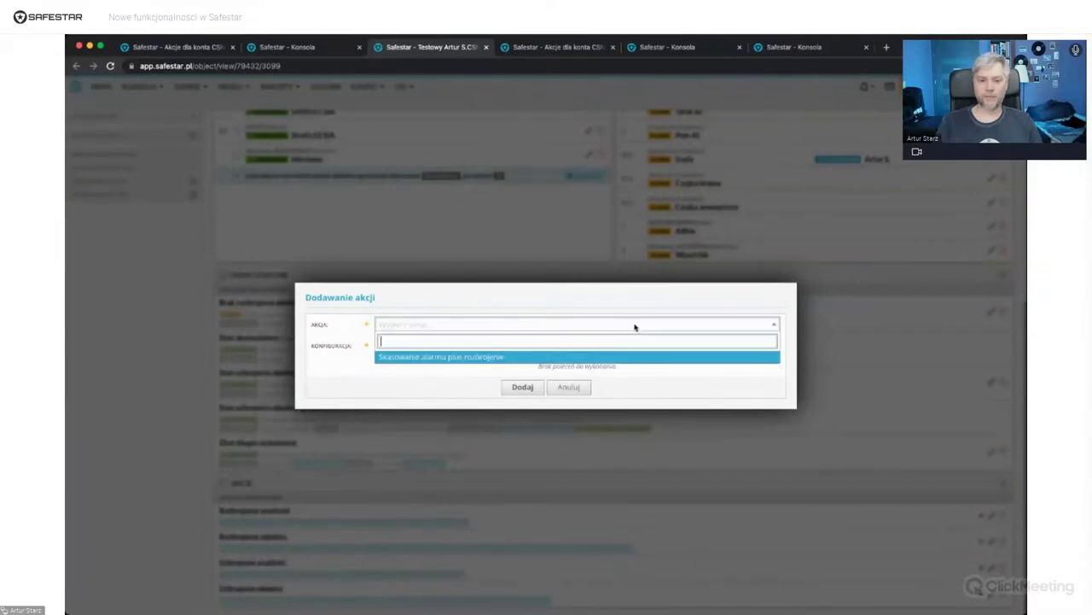
pyautogui.click(564, 389)
pyautogui.click(565, 388)
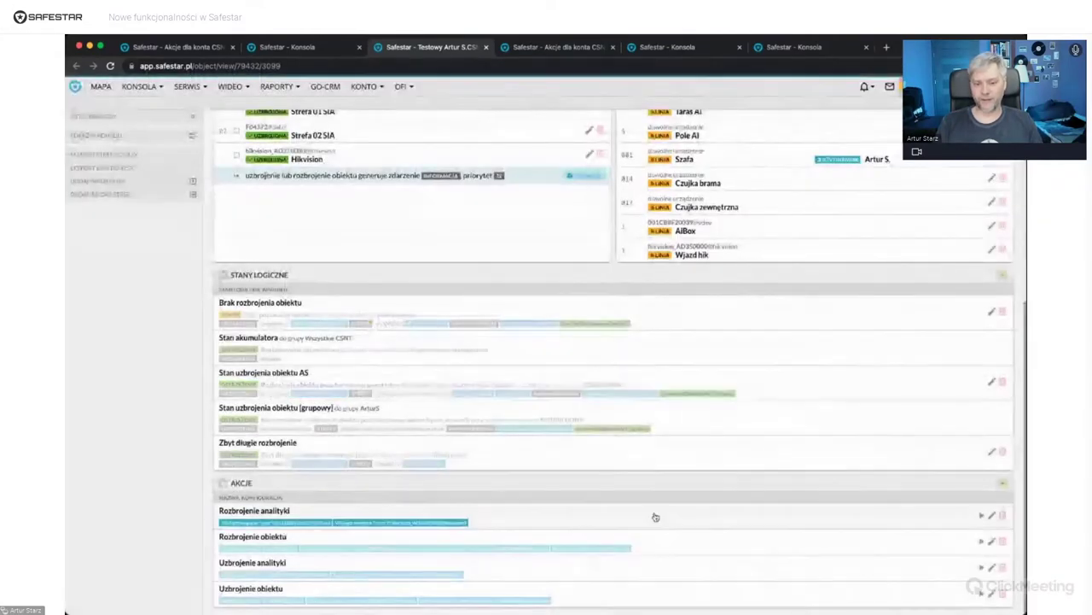
# - Review the output configuration of the object's "Rozbrojenie analityki" action, and close it without saving
pyautogui.click(993, 517)
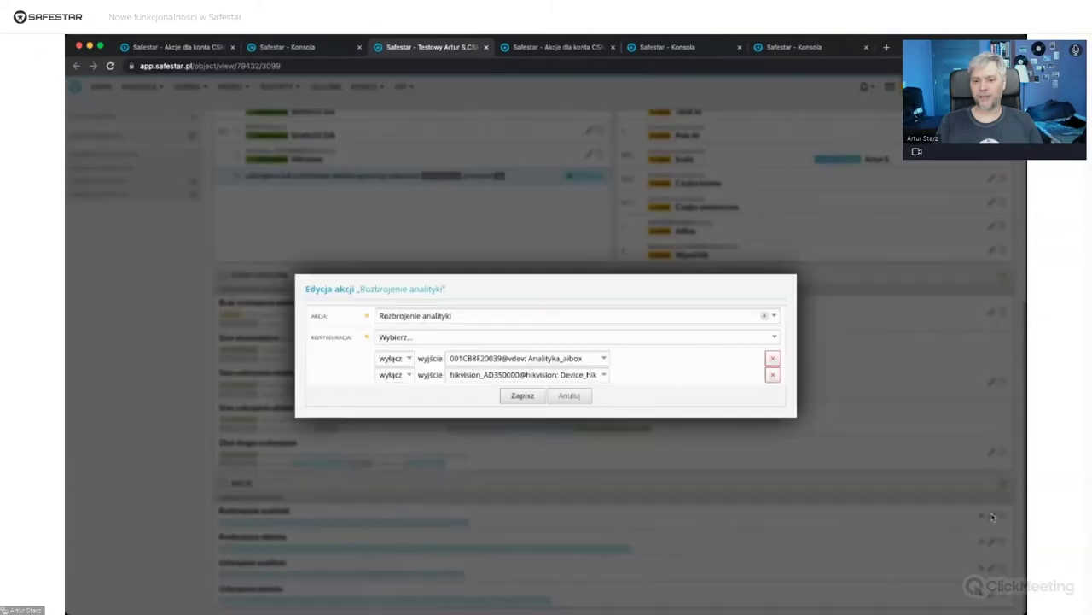
pyautogui.click(436, 318)
pyautogui.click(435, 318)
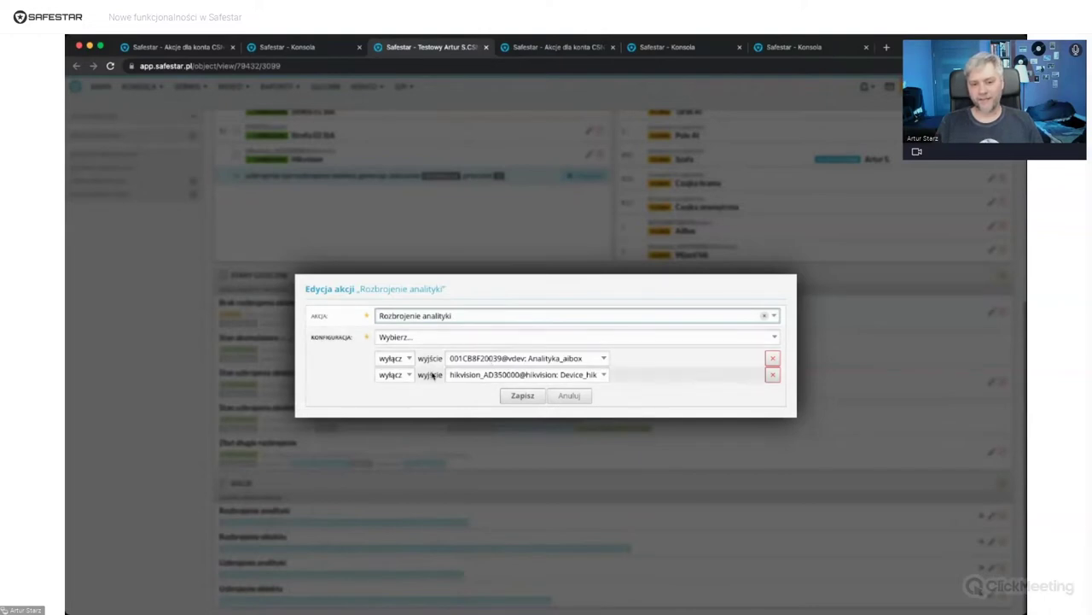
pyautogui.click(570, 396)
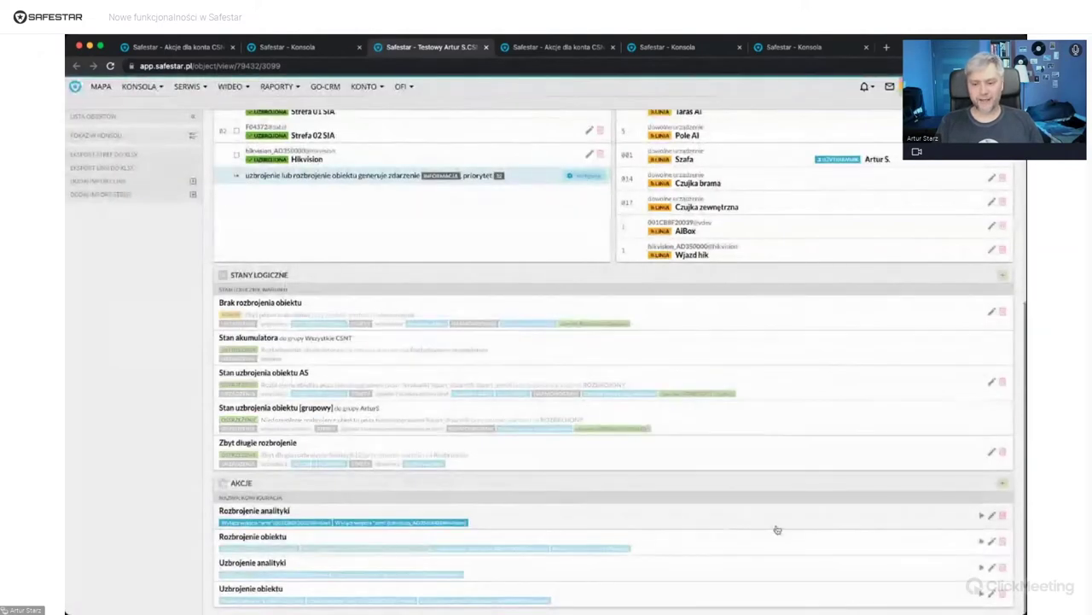
# - Review the configurations of the "Rozbrojenie obiektu" and "Uzbrojenie analityki" actions, closing each without saving
pyautogui.click(992, 540)
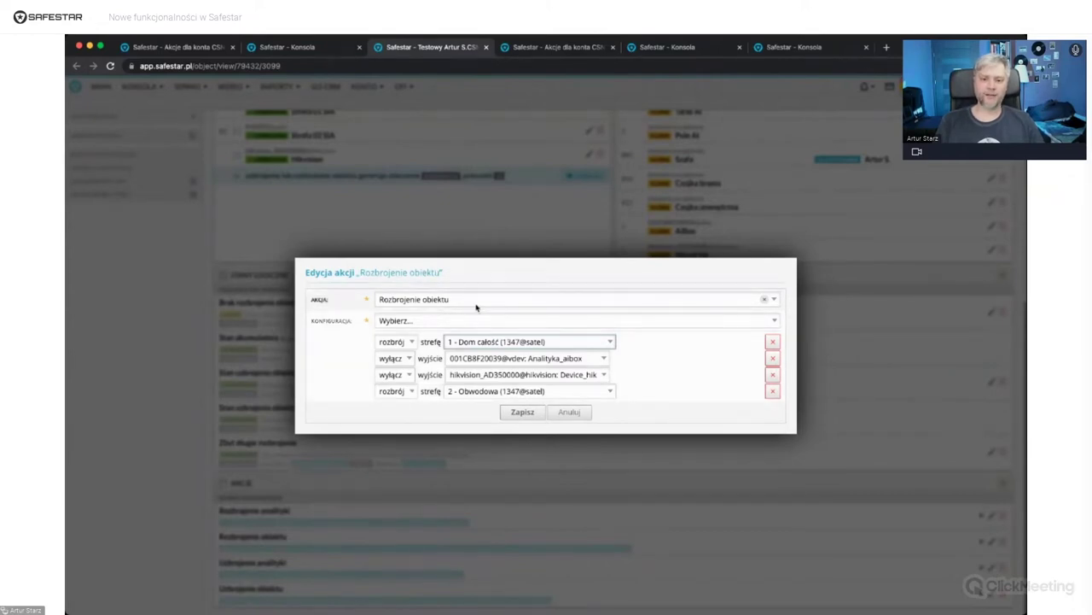
pyautogui.click(569, 412)
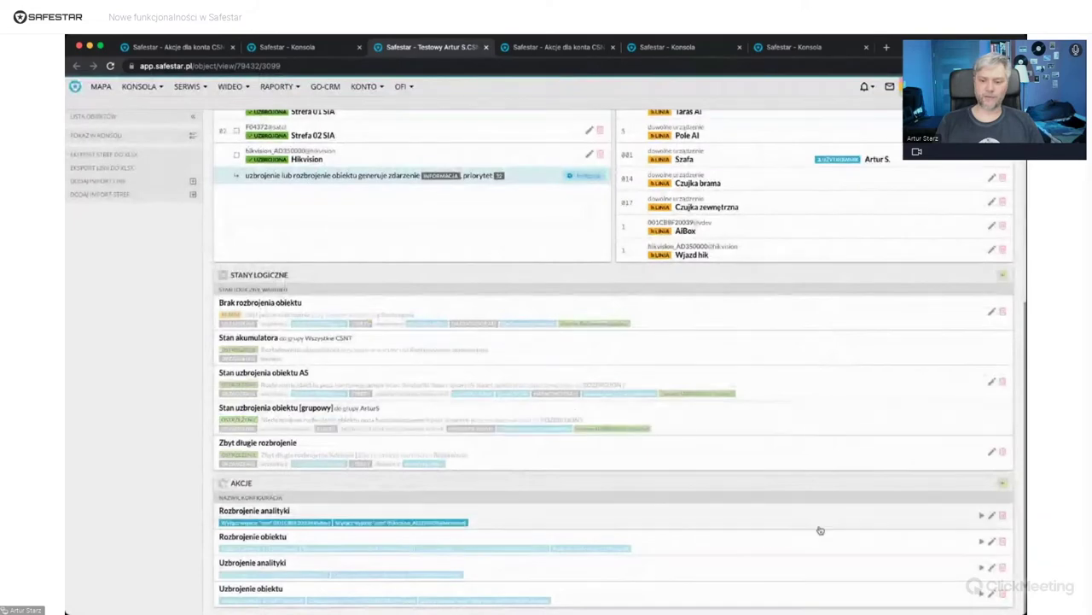
pyautogui.click(992, 567)
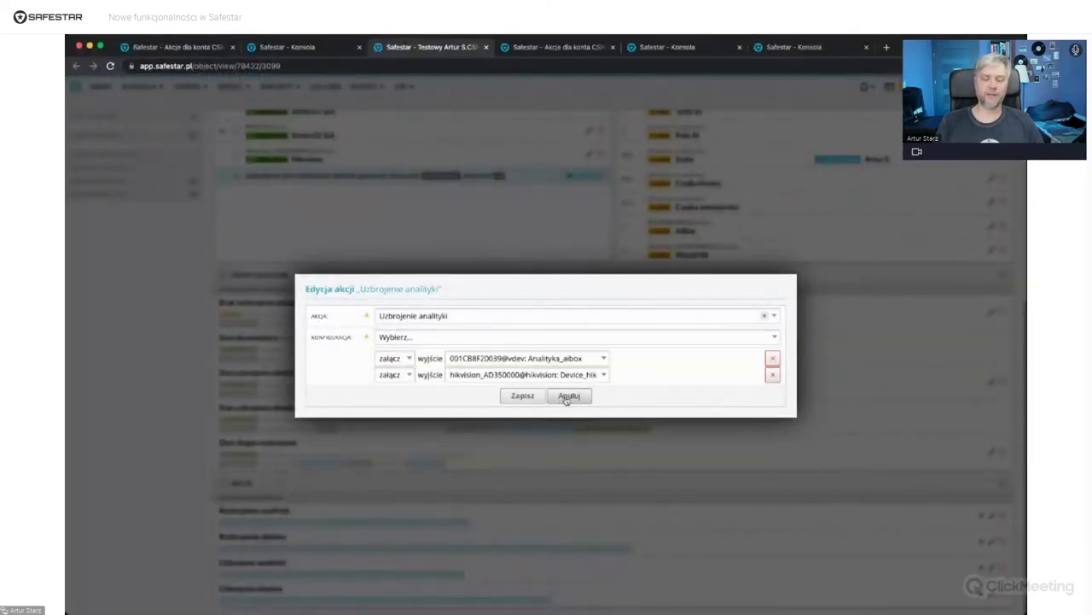
pyautogui.click(568, 397)
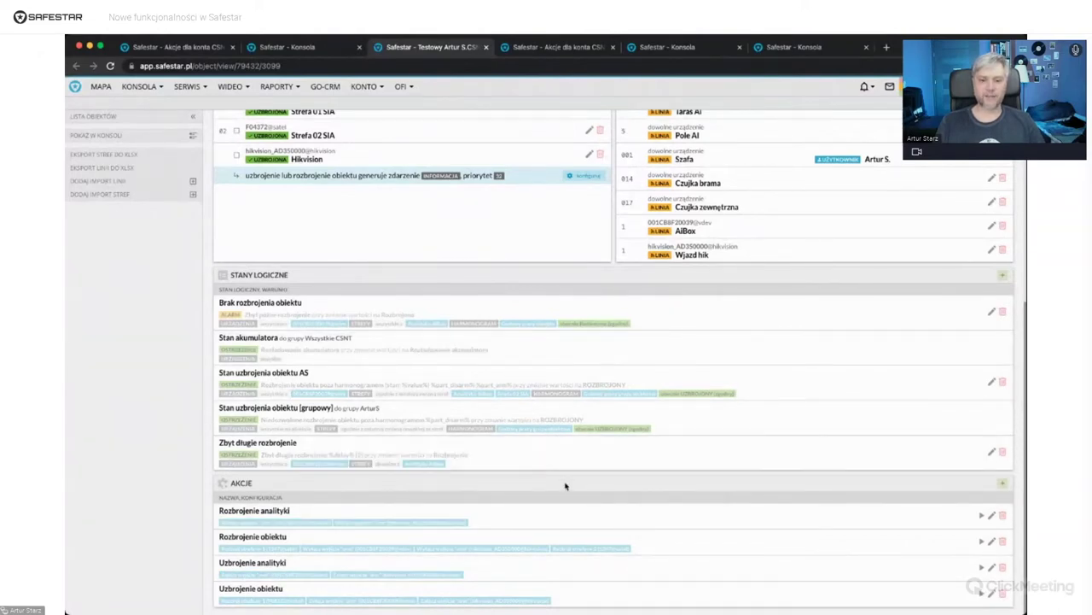
# - Return to the console, list the planned events, and show the settings of "Uzbroić analitykę"
pyautogui.scroll(3, 544, 457)
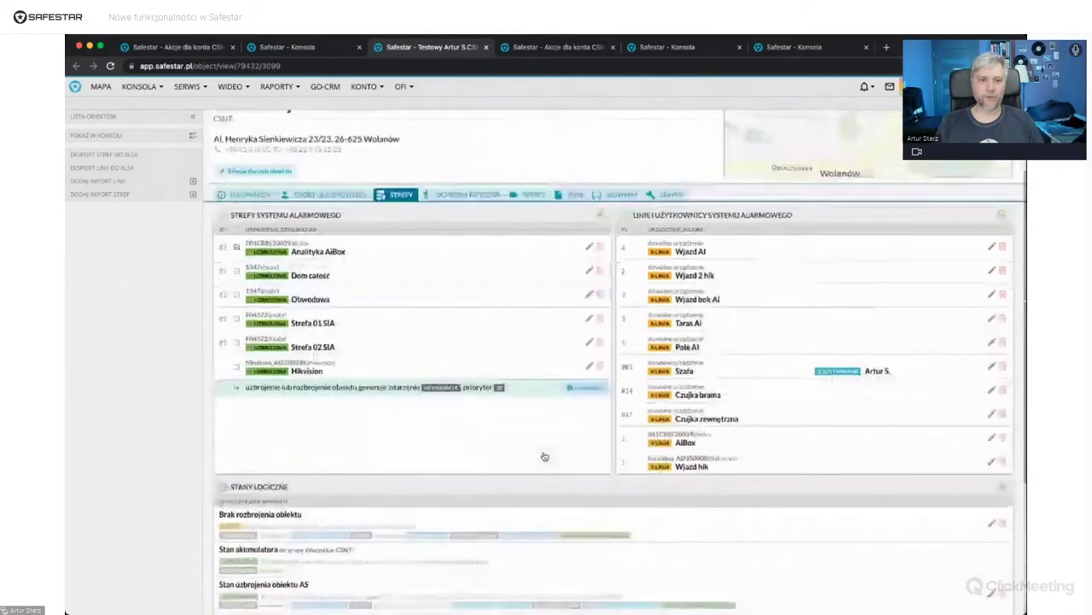
pyautogui.click(202, 52)
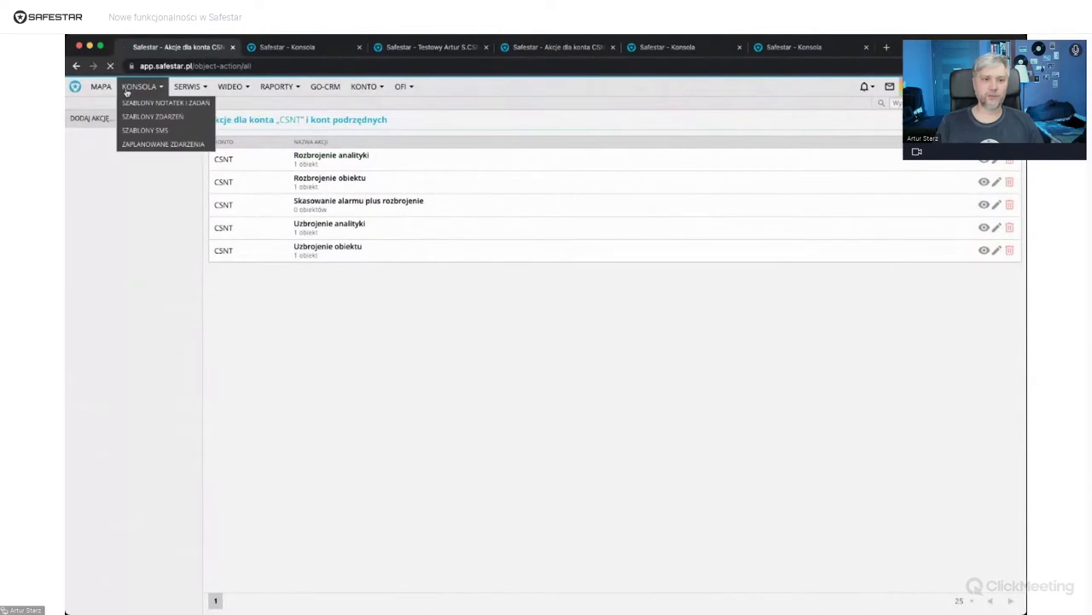
pyautogui.click(149, 87)
pyautogui.click(132, 88)
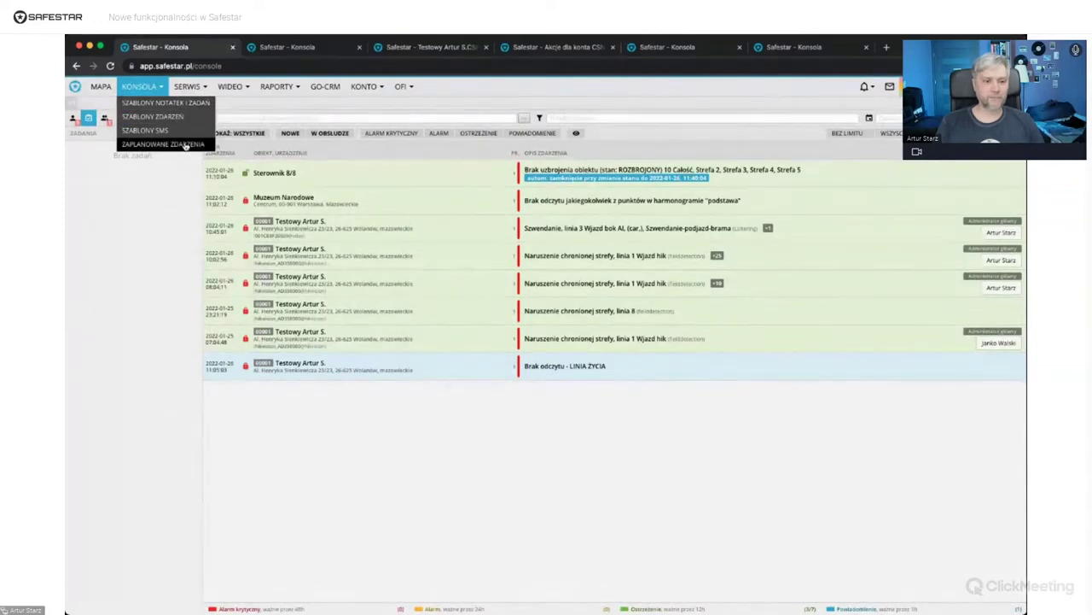
pyautogui.click(182, 145)
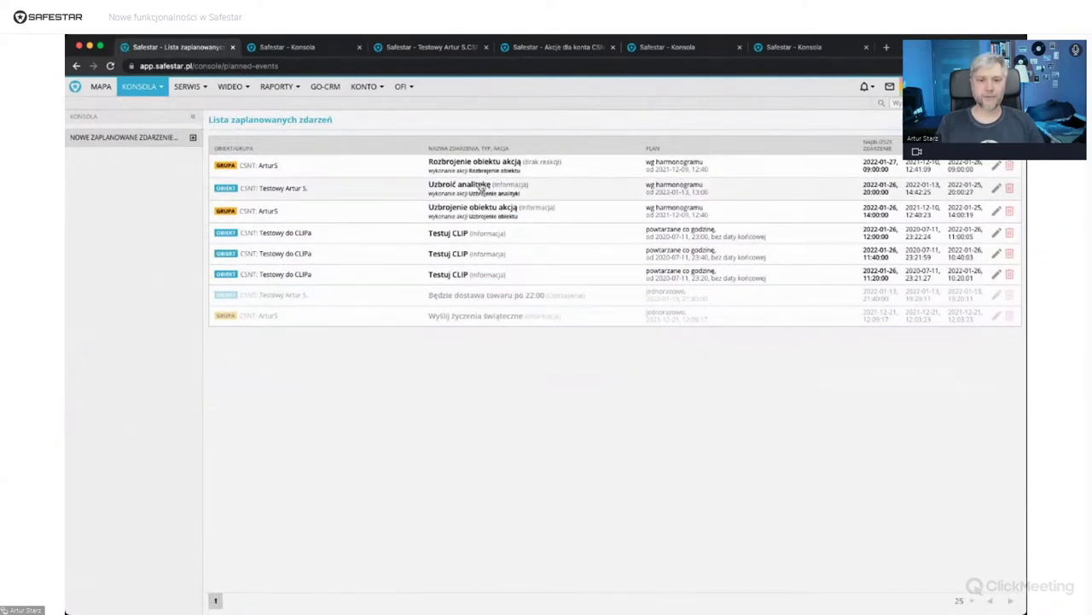
pyautogui.click(482, 186)
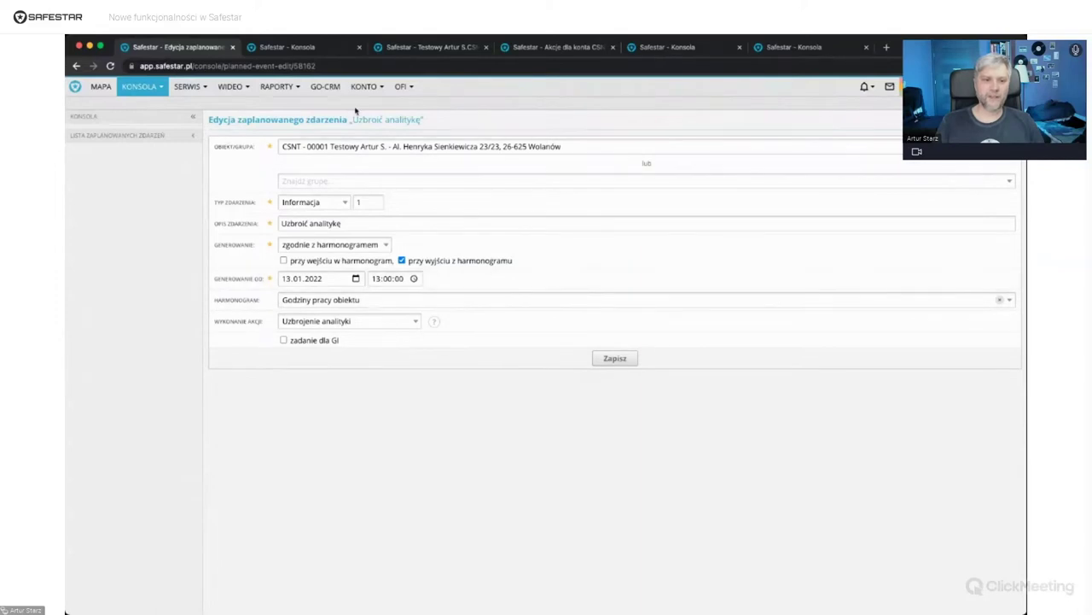
# - Go back to the list of planned events and show the settings of "Rozbrojenie obiektu akcją"
pyautogui.click(131, 89)
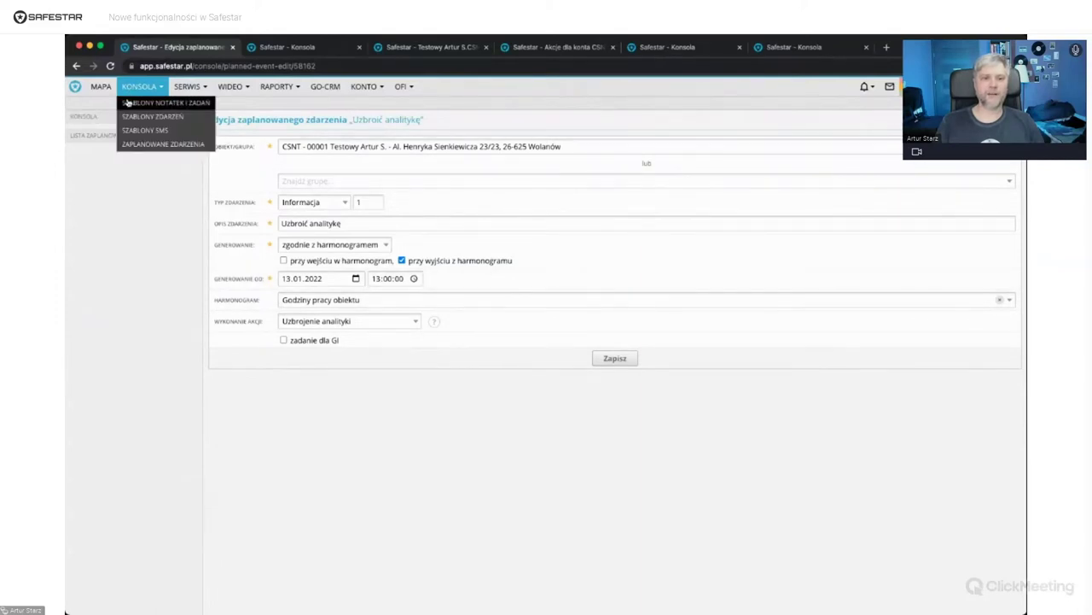
pyautogui.click(127, 103)
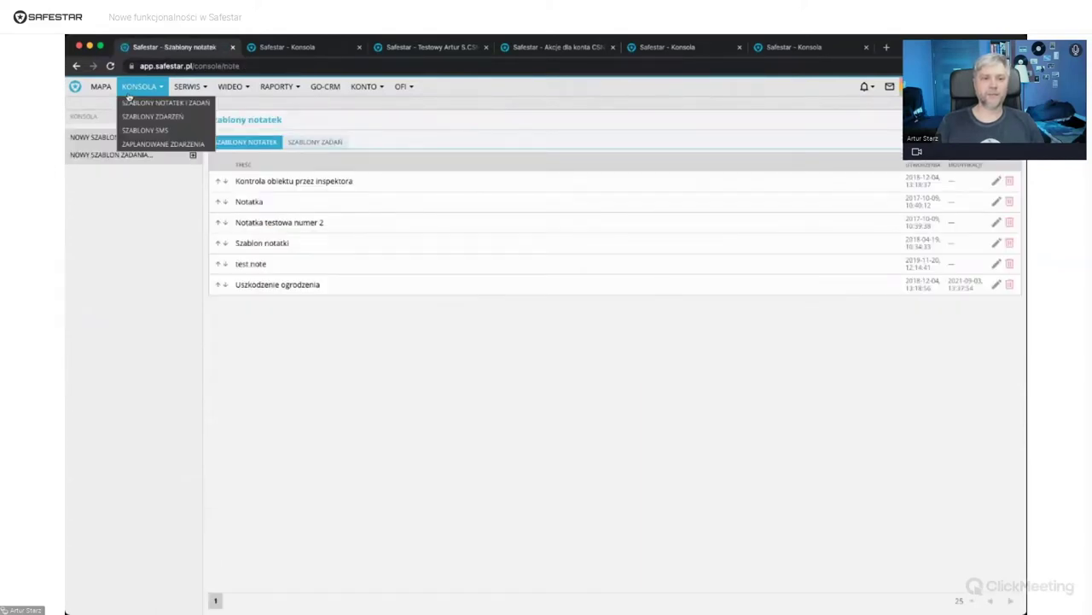
pyautogui.click(141, 145)
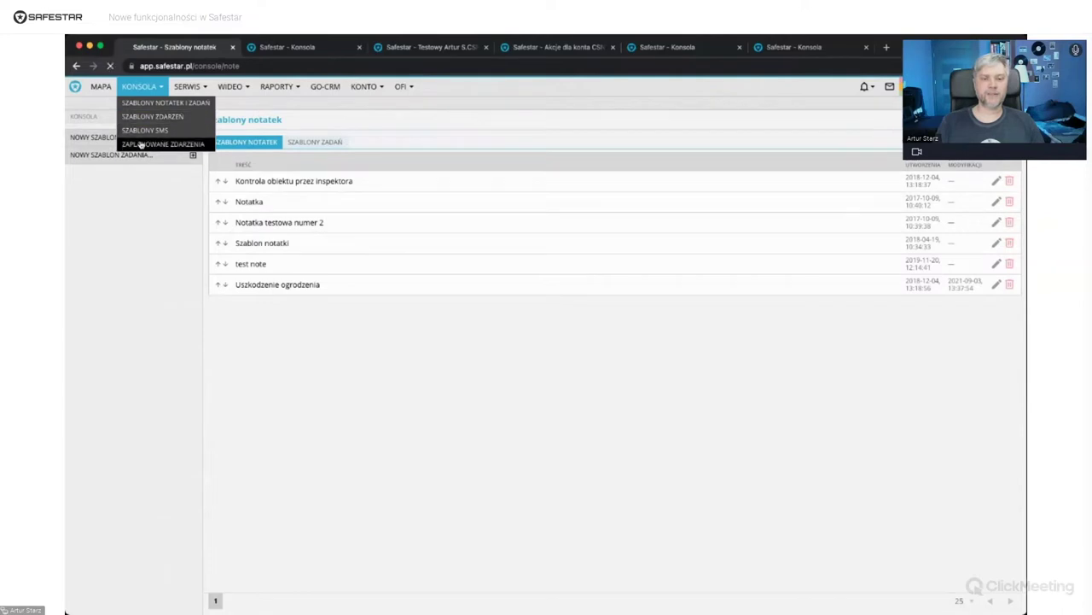
pyautogui.click(479, 171)
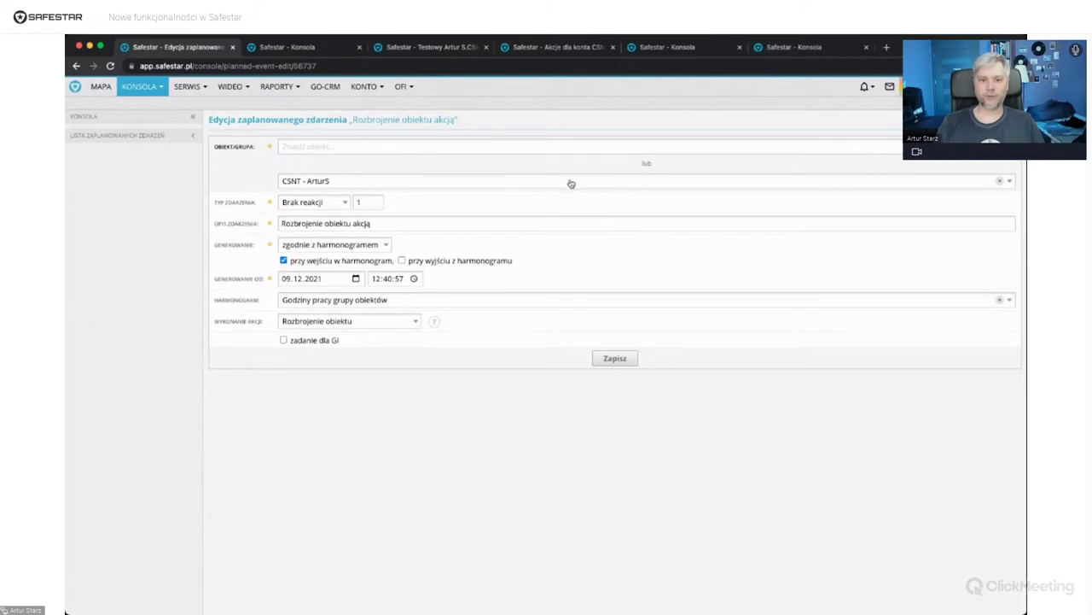
# - Change the type of the planned event "Rozbrojenie obiektu akcją" to Informacja
pyautogui.click(336, 202)
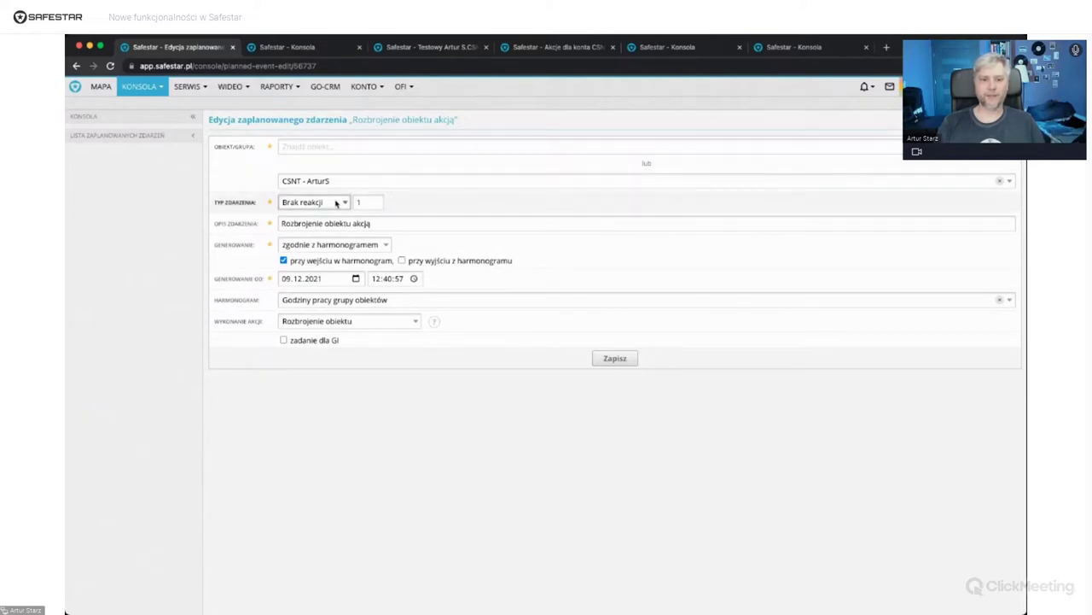
pyautogui.click(333, 219)
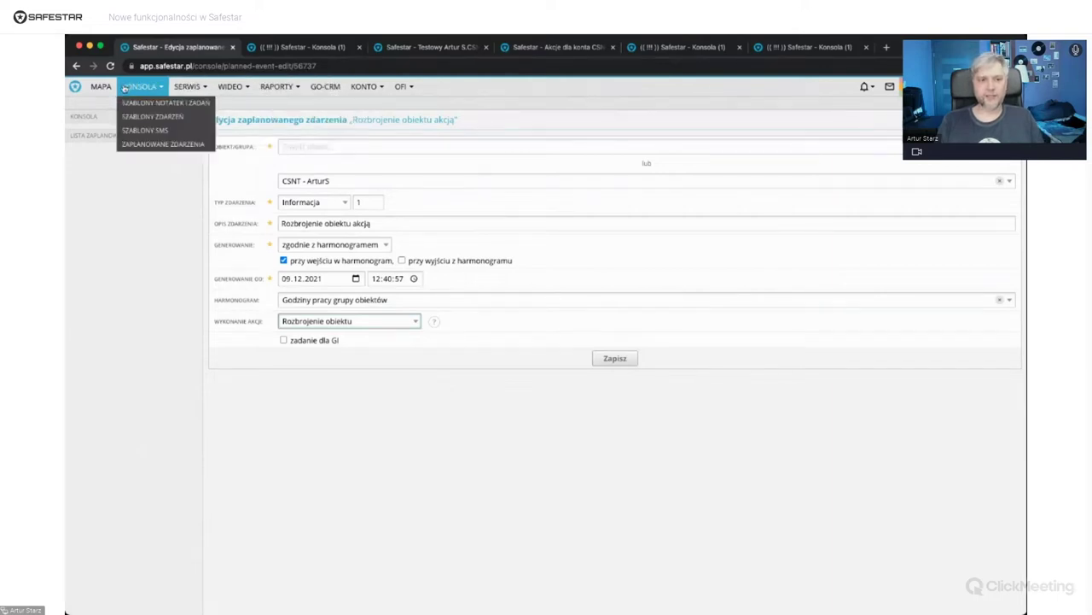
pyautogui.click(301, 386)
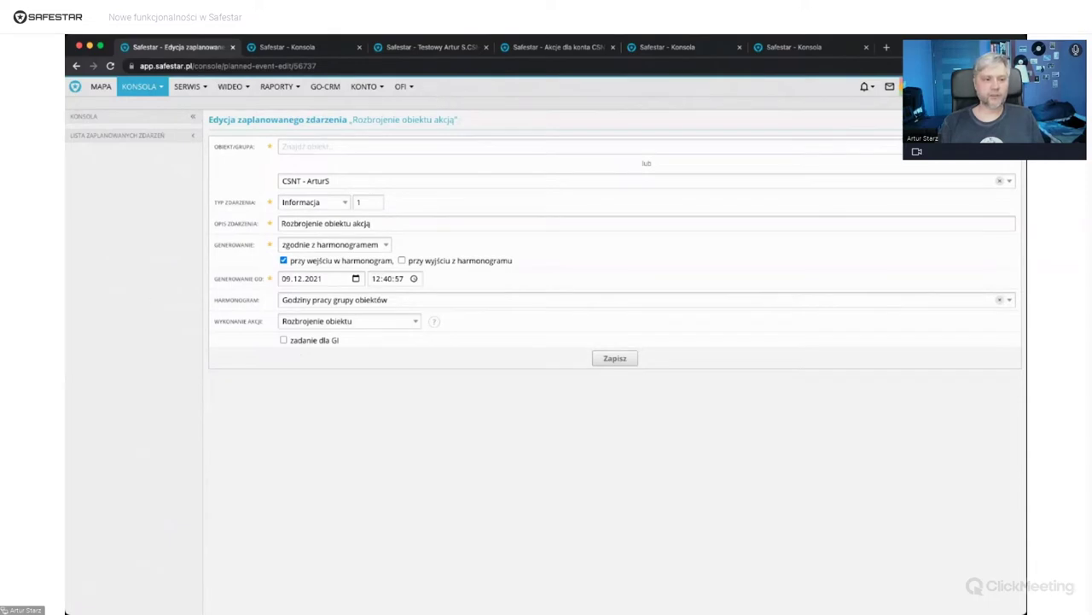
# - Go to the account's schedule calendars, preview "Święta dodatkowe - niedziele niehandlowe", and close the preview
pyautogui.click(367, 88)
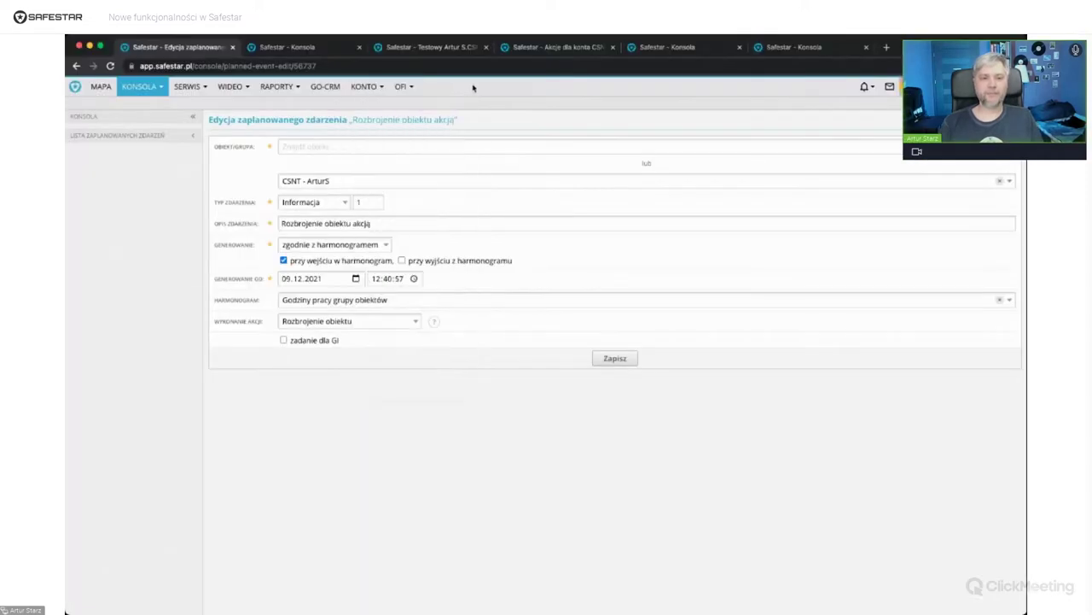
pyautogui.moveTo(362, 100)
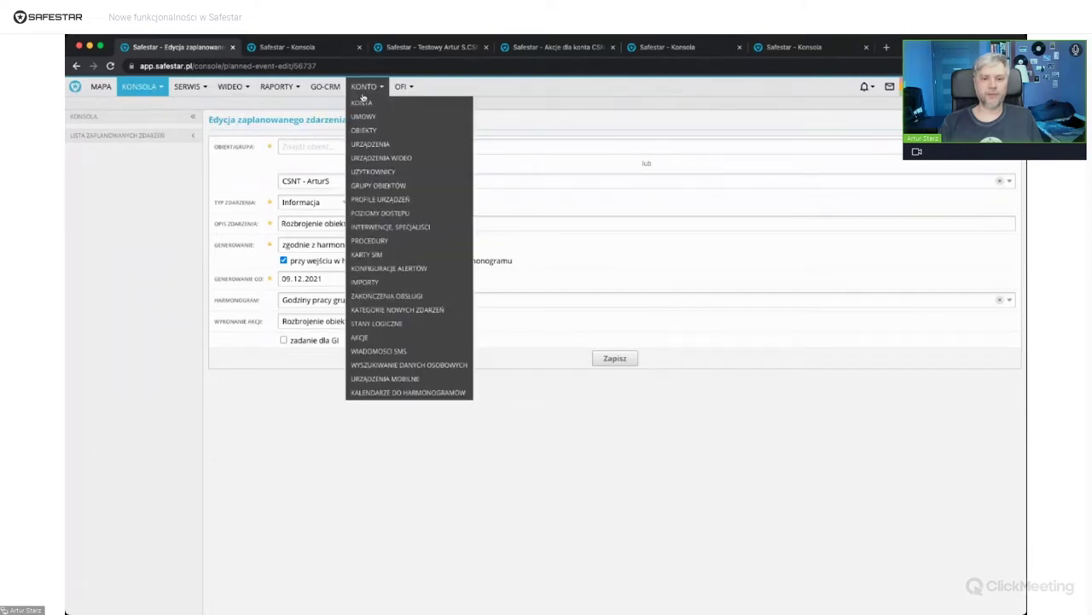
pyautogui.click(408, 392)
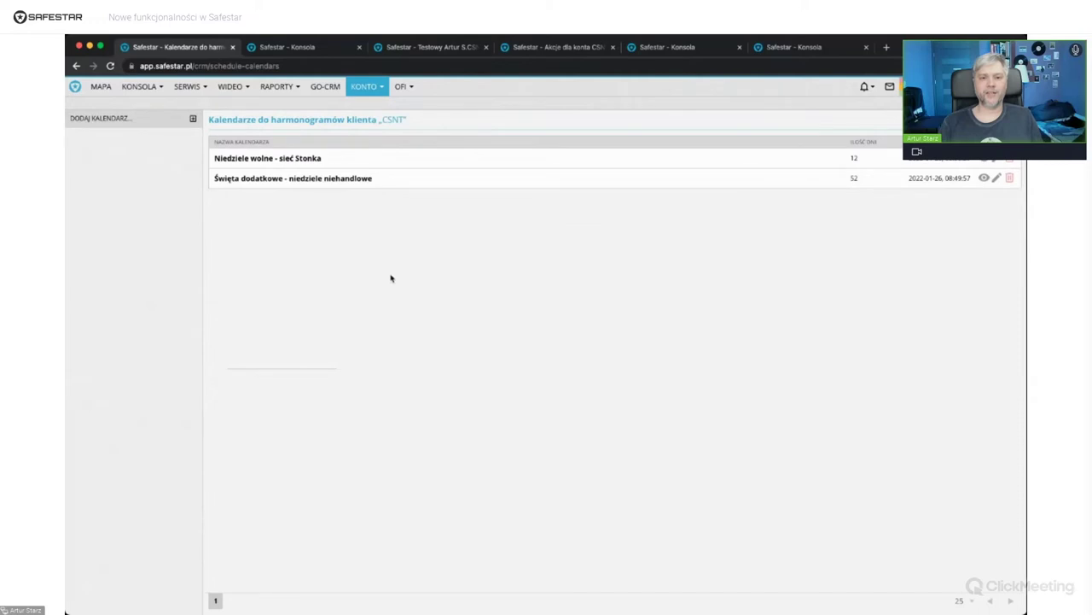
pyautogui.click(446, 186)
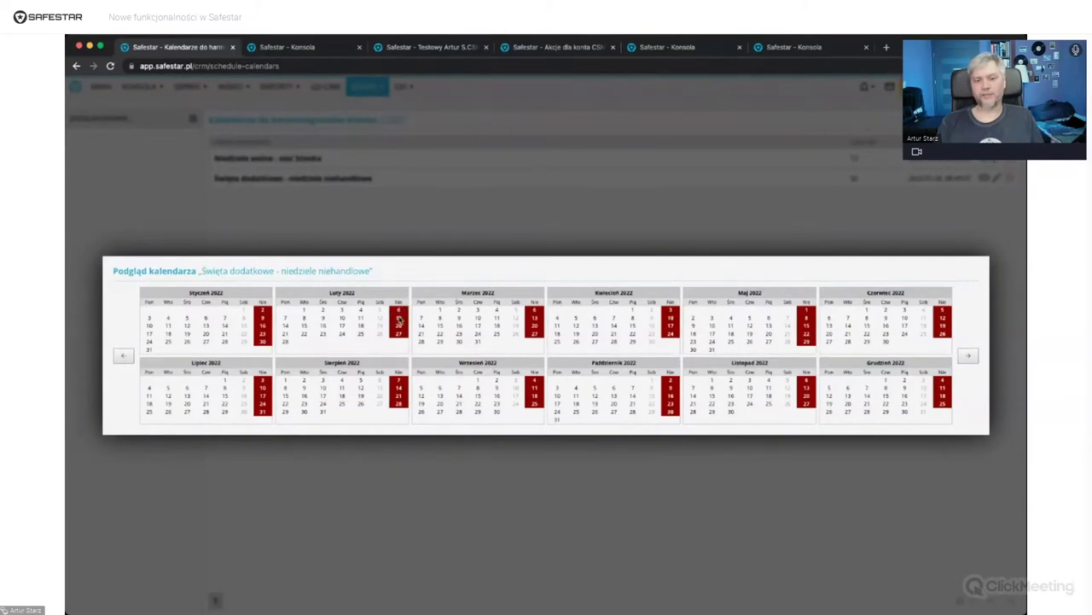
pyautogui.click(449, 224)
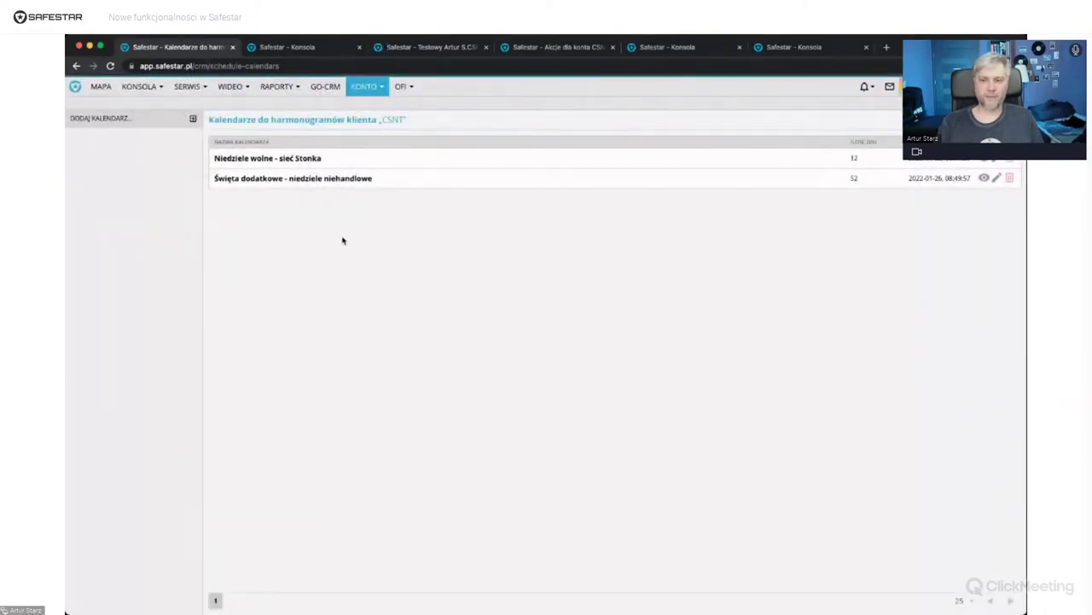
# - Start adding a schedule to the test object and assign it the calendar "Święta dodatkowe - niedziele niehandlowe"
pyautogui.click(418, 49)
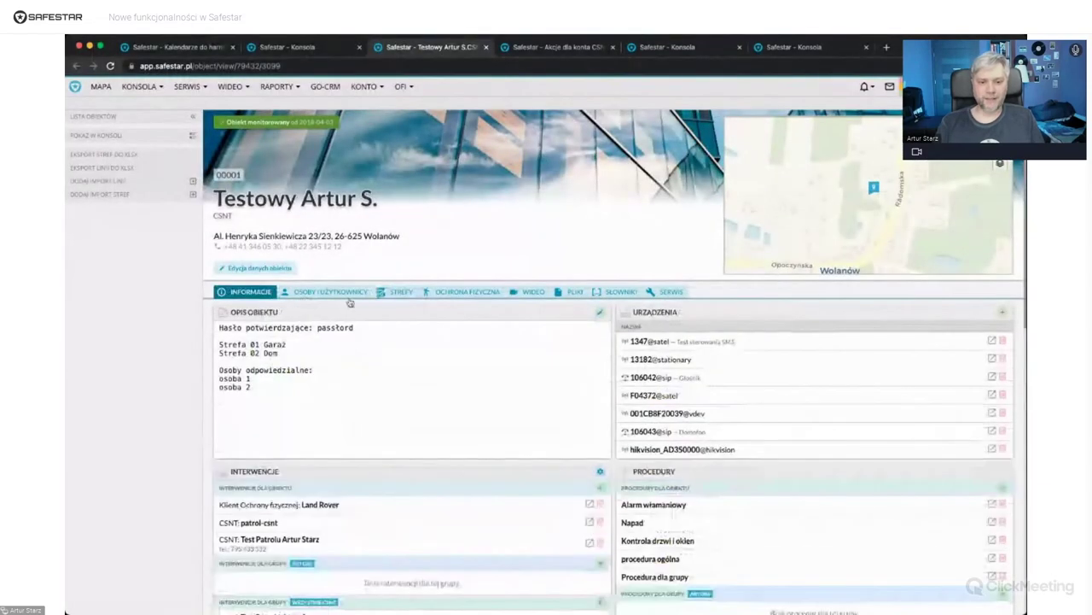
pyautogui.scroll(-3, 500, 359)
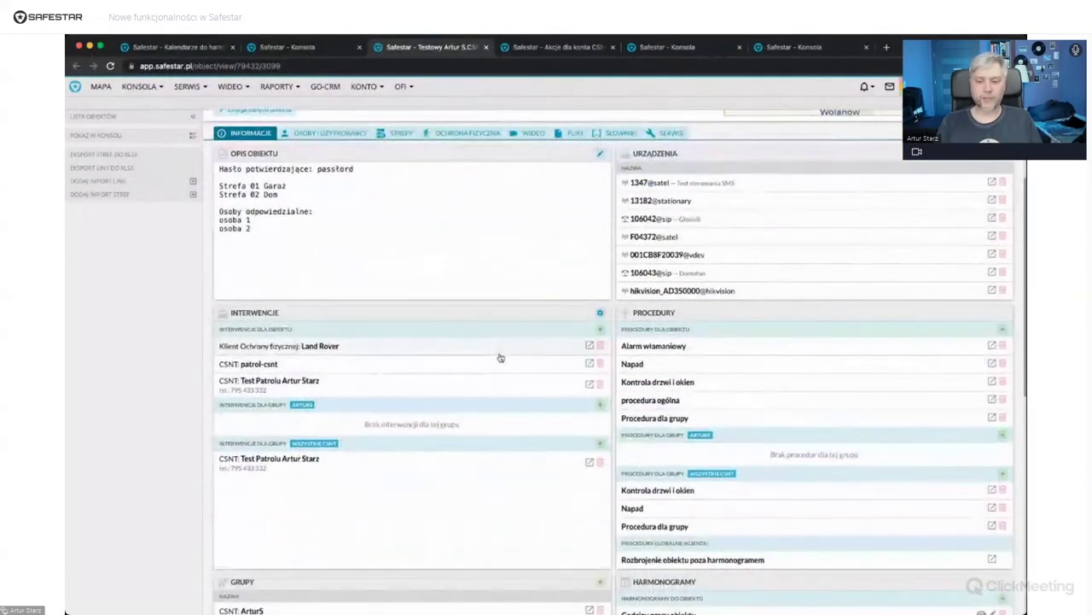
pyautogui.scroll(-2, 500, 358)
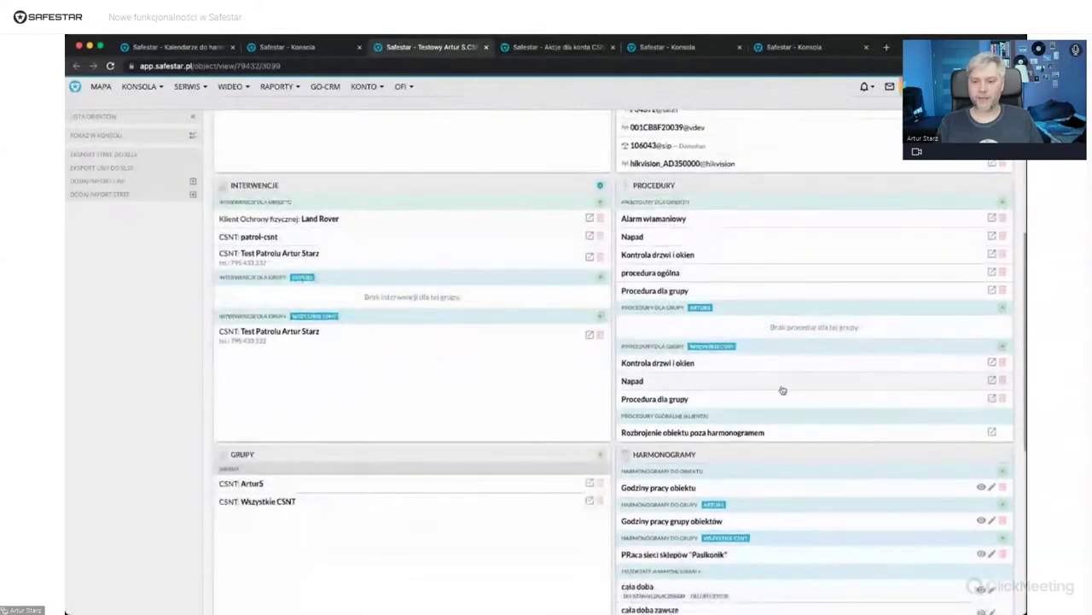
pyautogui.scroll(-2, 784, 391)
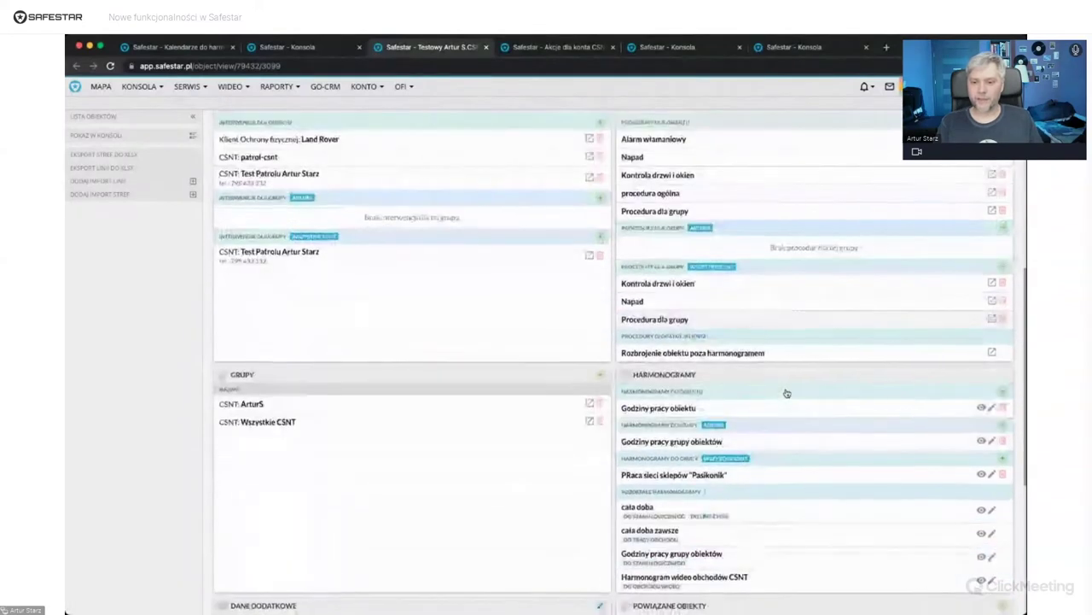
pyautogui.click(1004, 393)
pyautogui.click(403, 286)
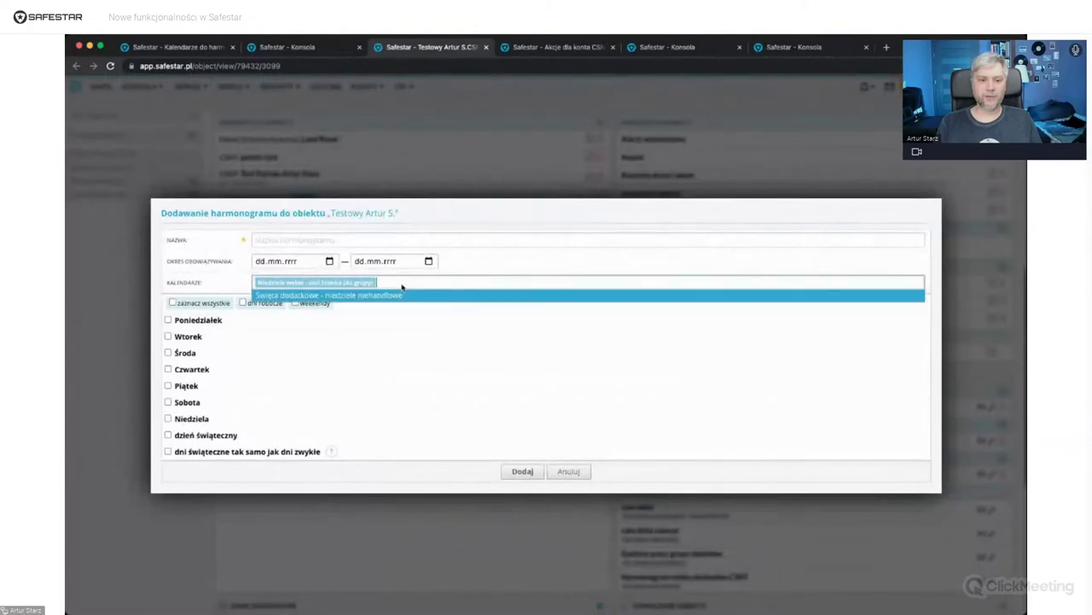
pyautogui.click(403, 296)
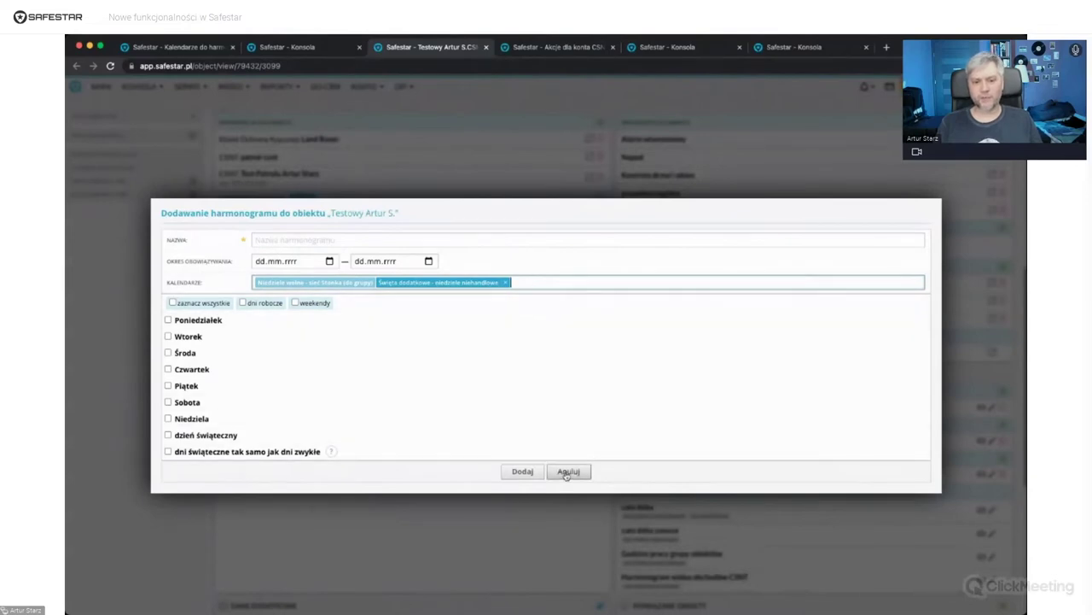
# - Enable Niedziela and dzień świąteczny in the new schedule, and cancel adding it
pyautogui.click(168, 419)
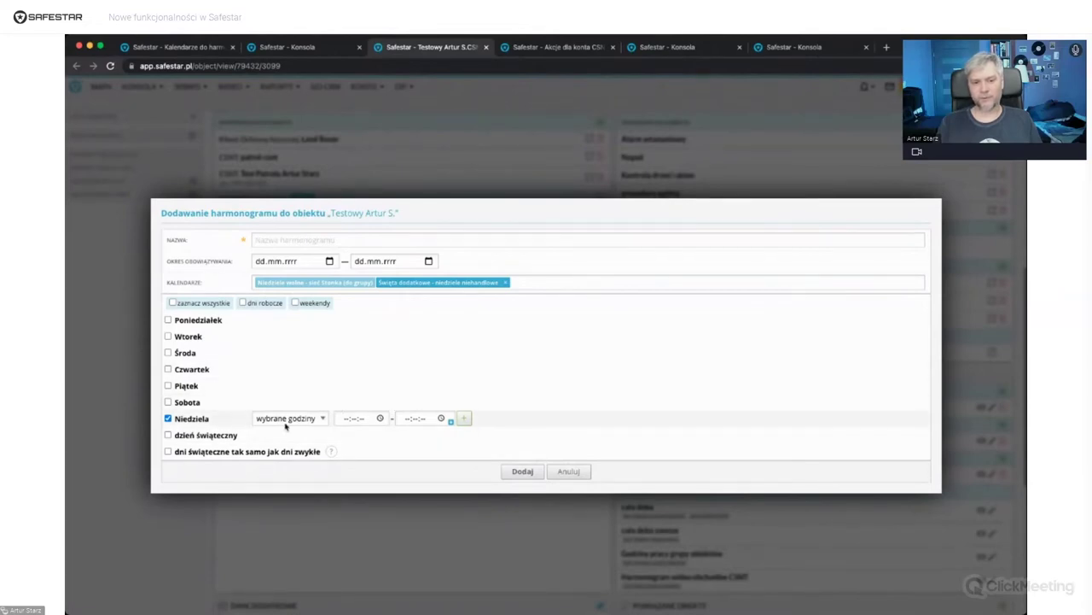
pyautogui.click(168, 434)
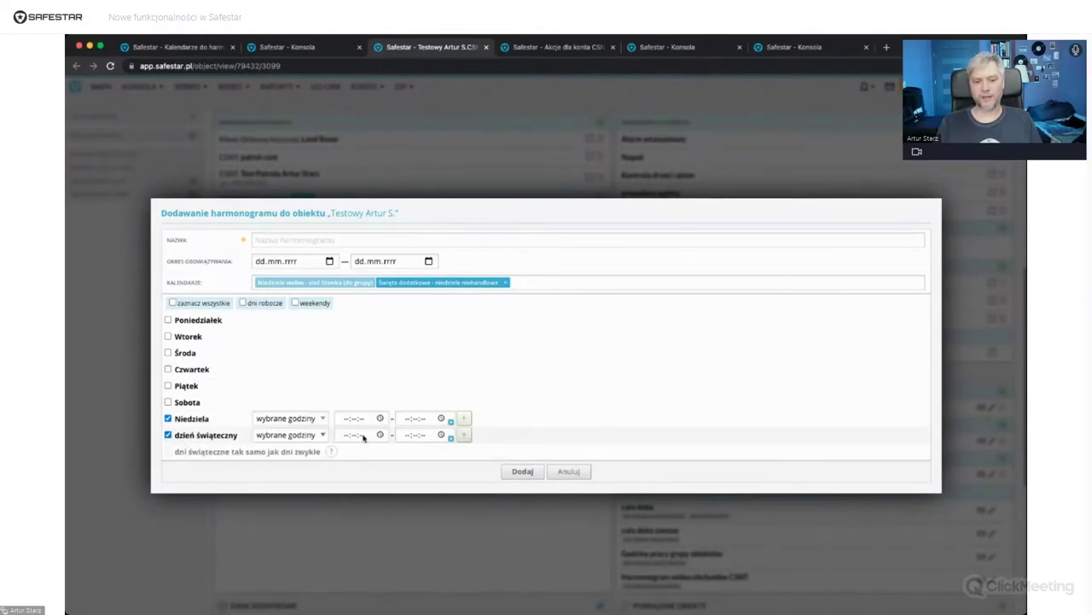
pyautogui.click(580, 474)
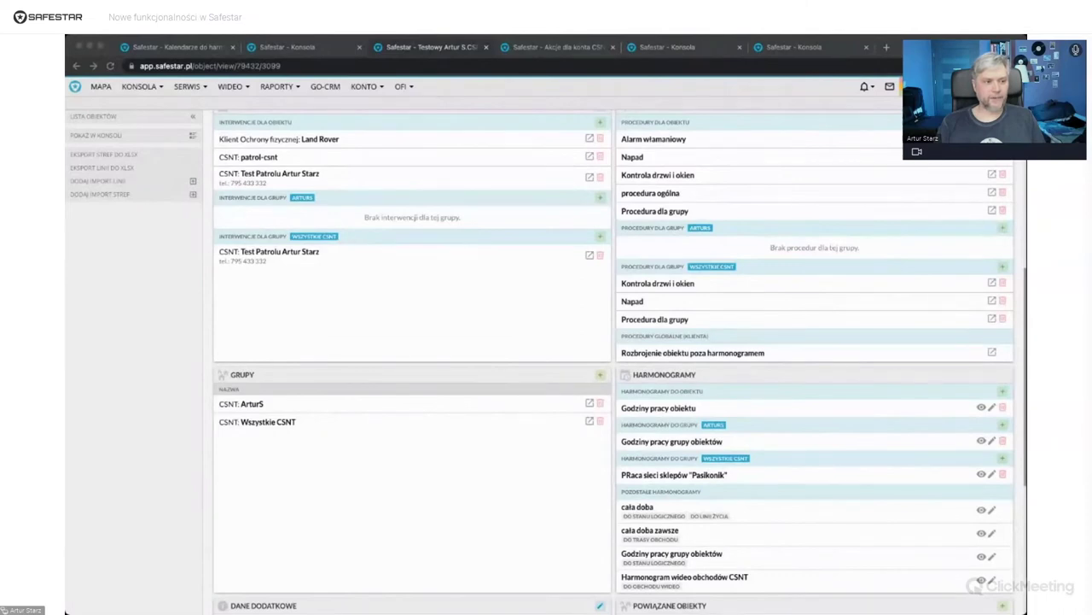
# - Return to the console and look through the side lists of tasks, own events, events handled by others and postponed events, ending on tasks
pyautogui.click(531, 318)
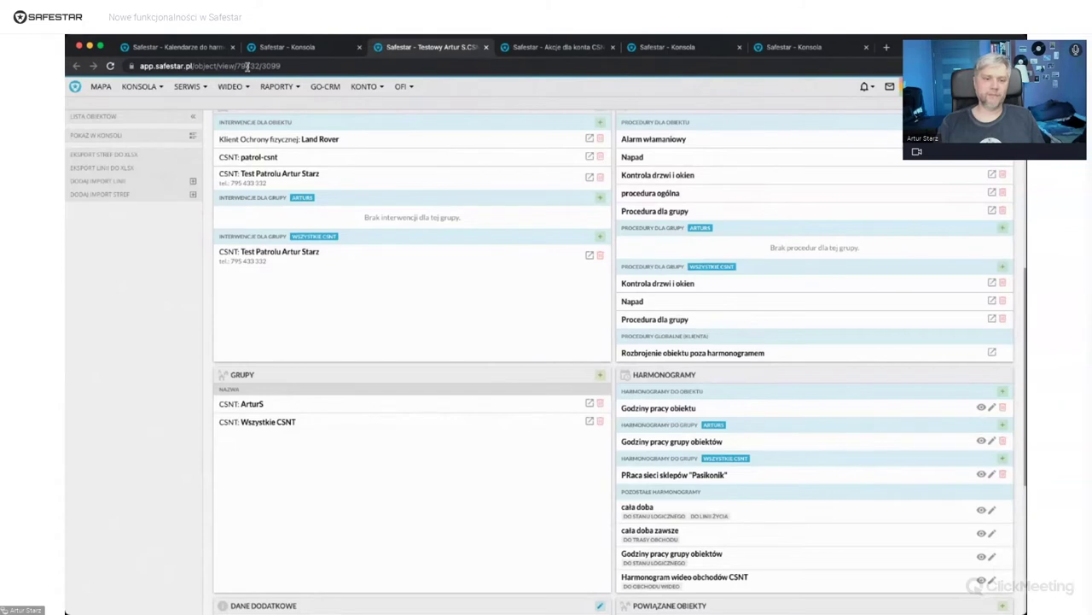
pyautogui.click(177, 47)
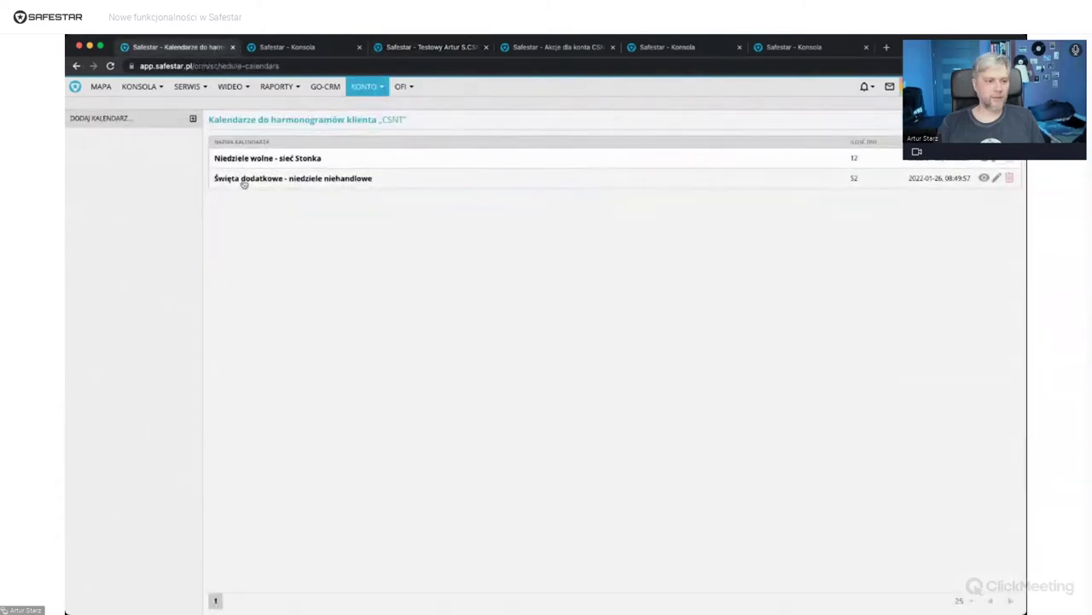
pyautogui.click(127, 93)
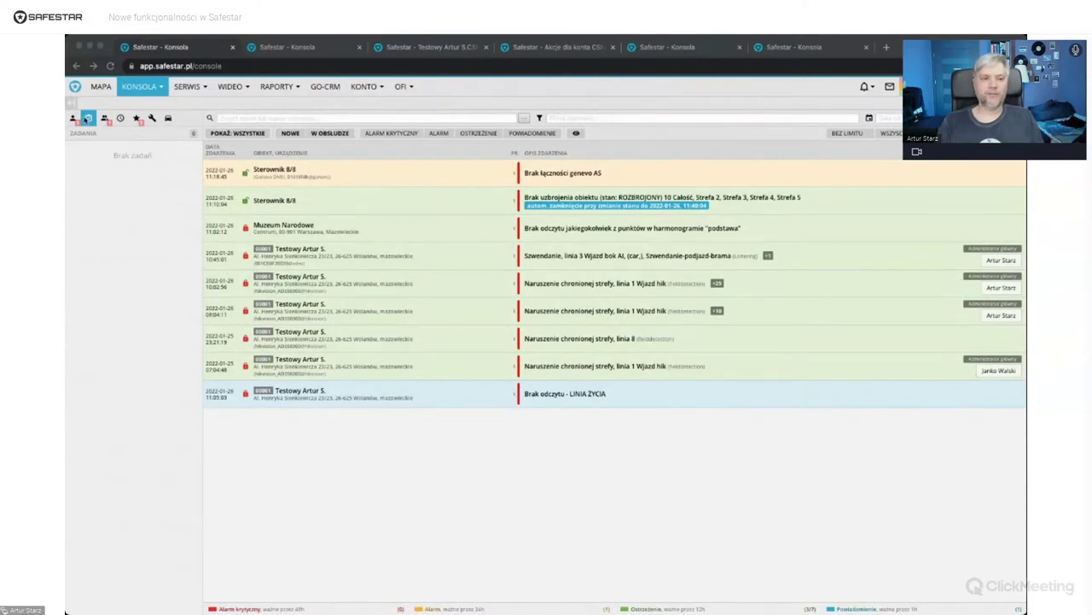
pyautogui.click(88, 119)
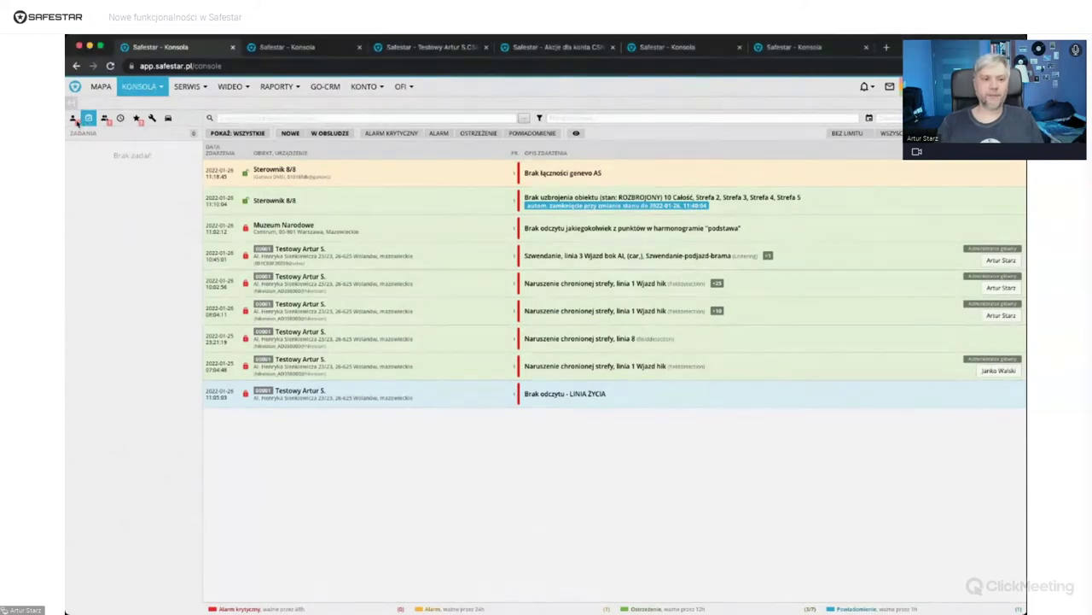
pyautogui.click(74, 120)
pyautogui.click(104, 119)
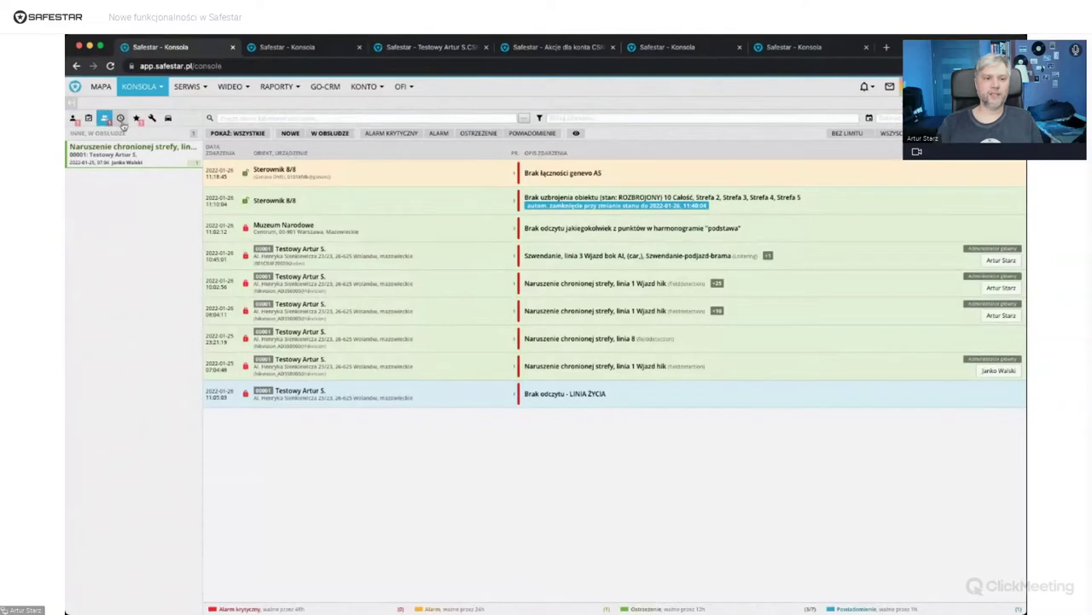
pyautogui.click(121, 120)
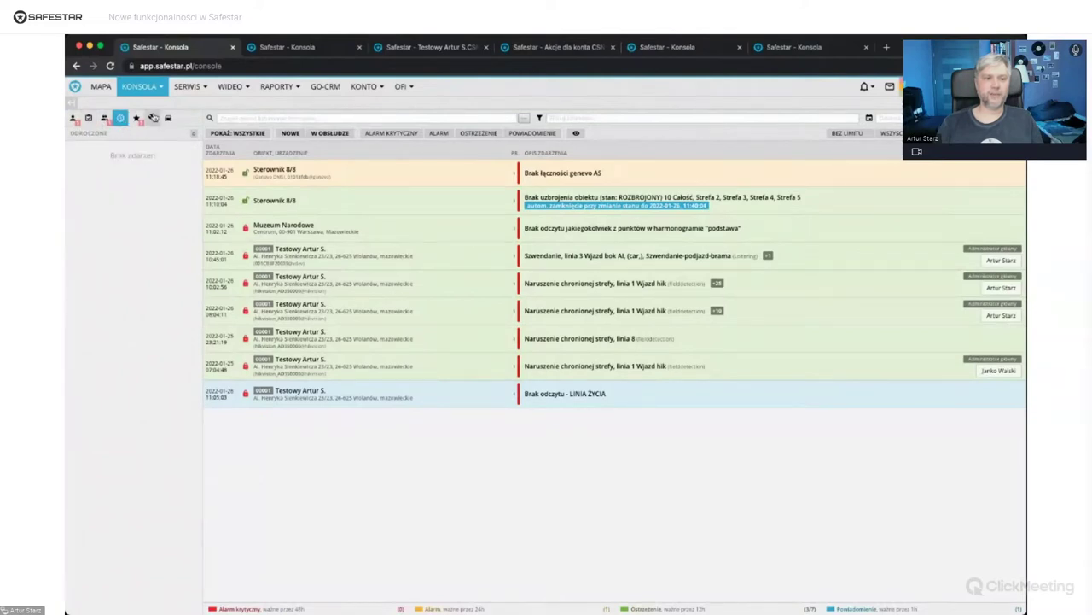
pyautogui.click(105, 118)
pyautogui.click(88, 118)
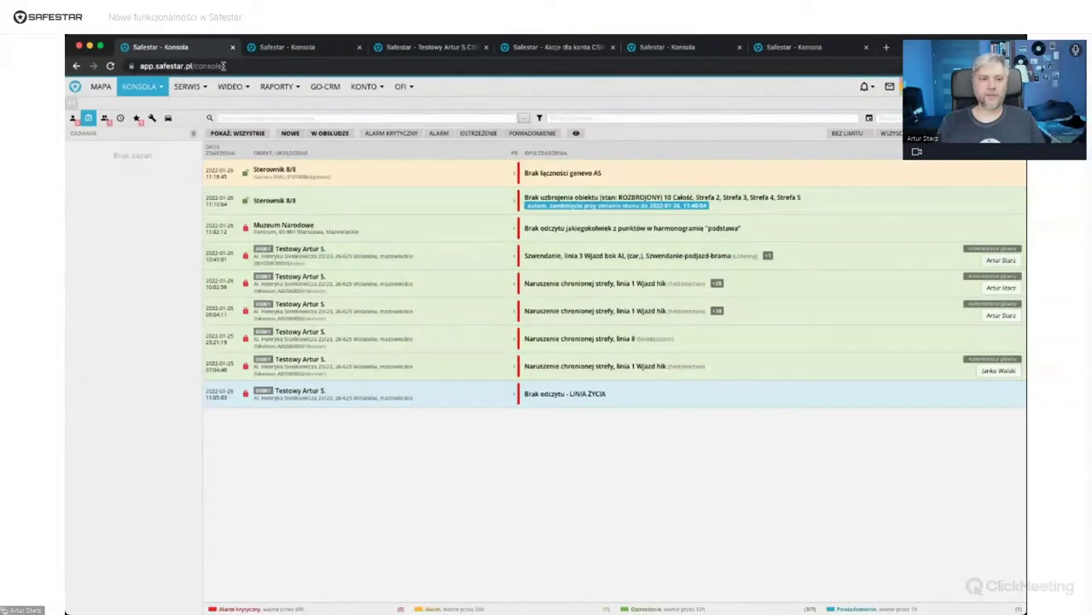
# - In the second console browser tab, go to the note and task templates and list the task templates
pyautogui.click(274, 53)
pyautogui.moveTo(140, 86)
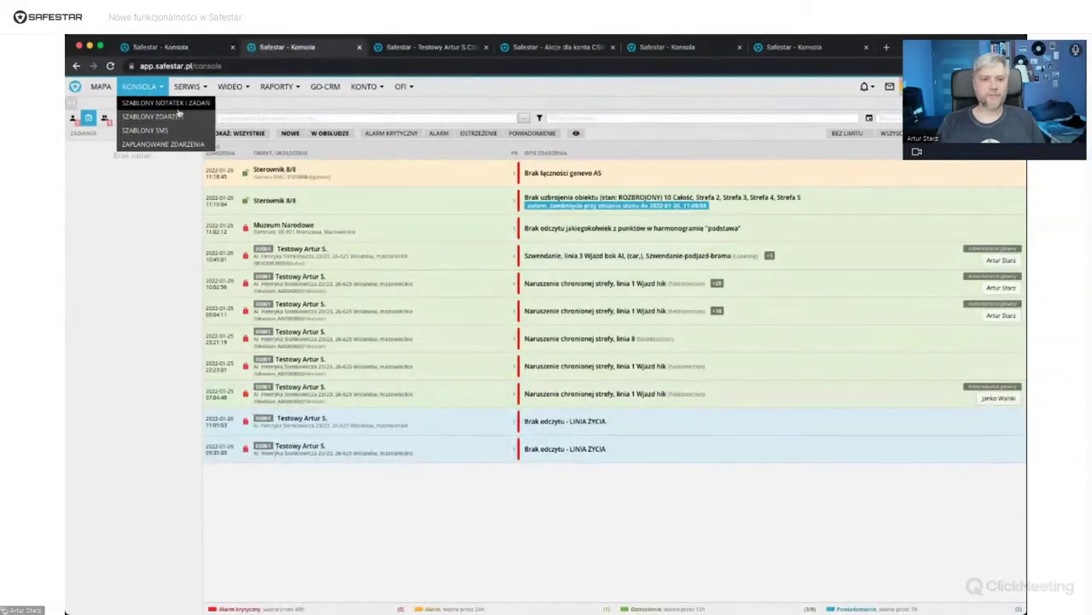
pyautogui.click(182, 107)
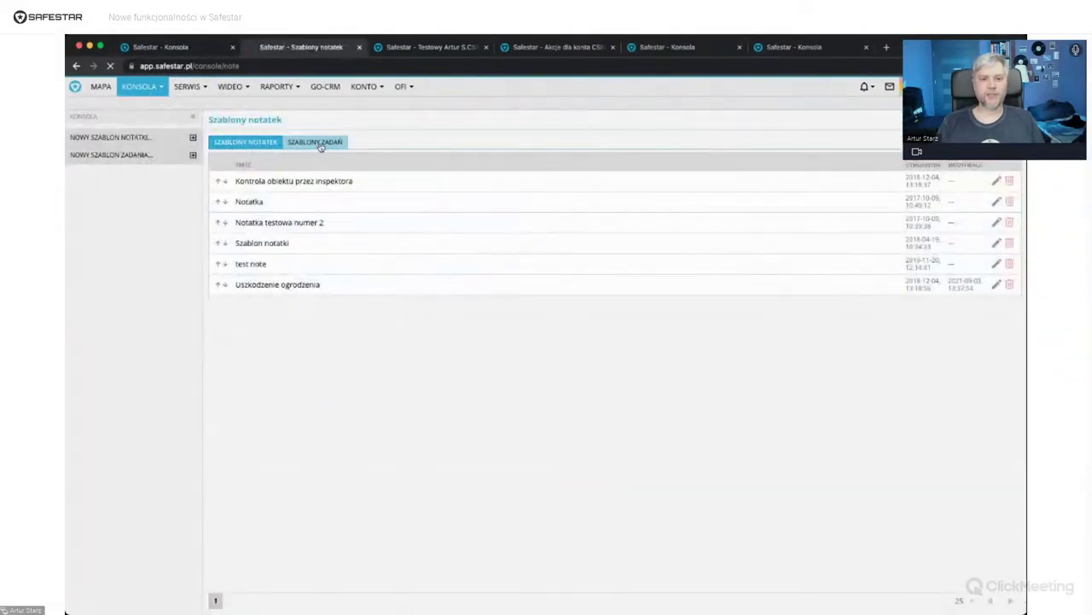
pyautogui.click(317, 142)
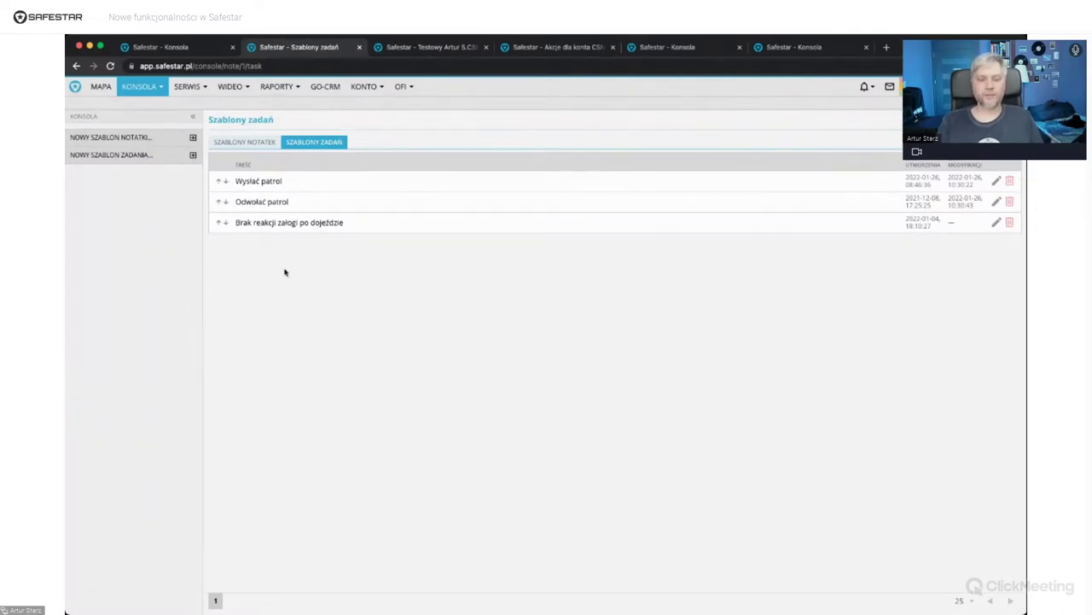
# - Return to the first console tab, open the "Szwendanie, linia 3 Wjazd bok AI" event, and add the "Wysłać patrol" task to it
pyautogui.click(158, 49)
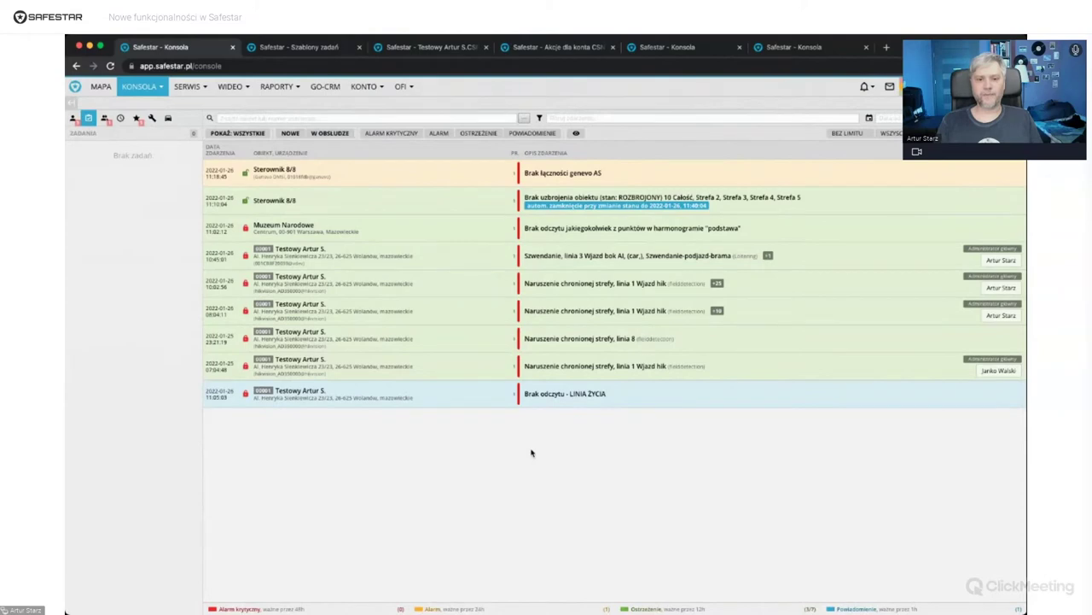
pyautogui.click(491, 257)
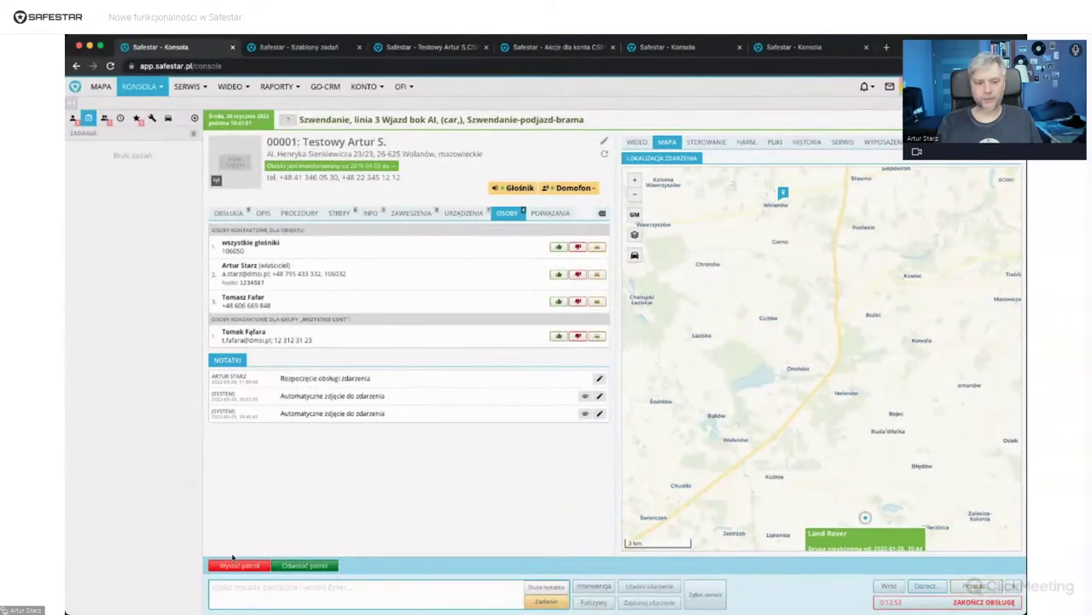
pyautogui.click(255, 567)
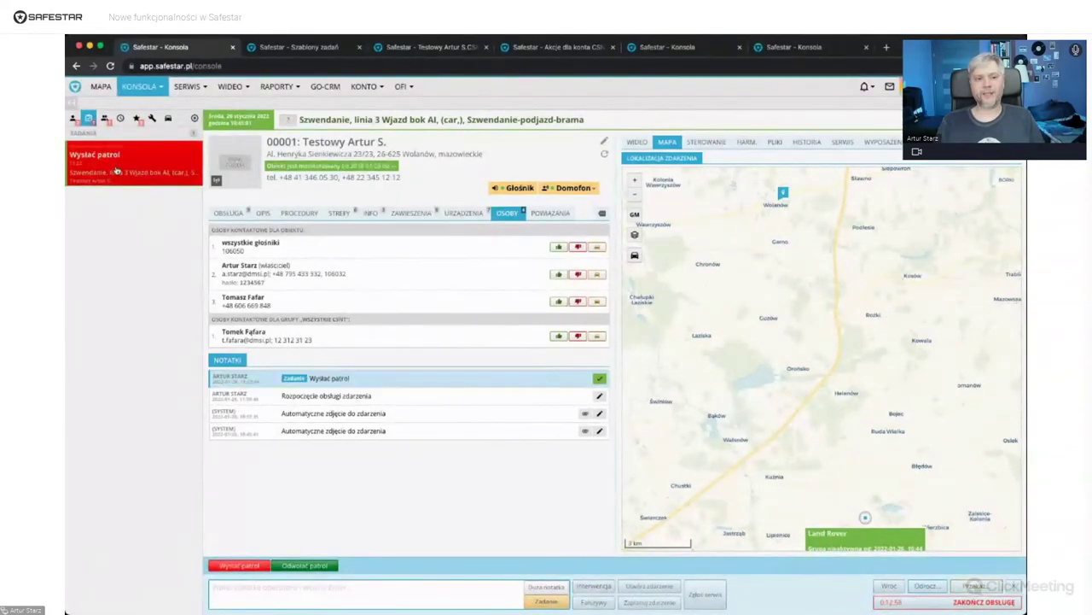
# - In the task templates browser tab, edit the "Wysłać patrol" template and set its target access levels to Administrator główny and Operator
pyautogui.click(280, 49)
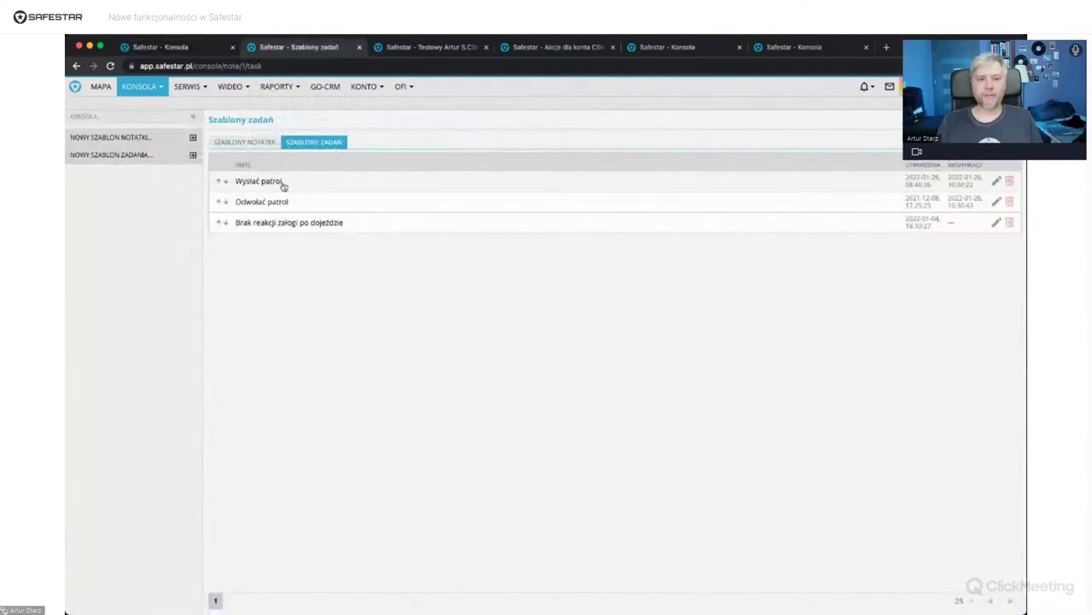
pyautogui.click(281, 183)
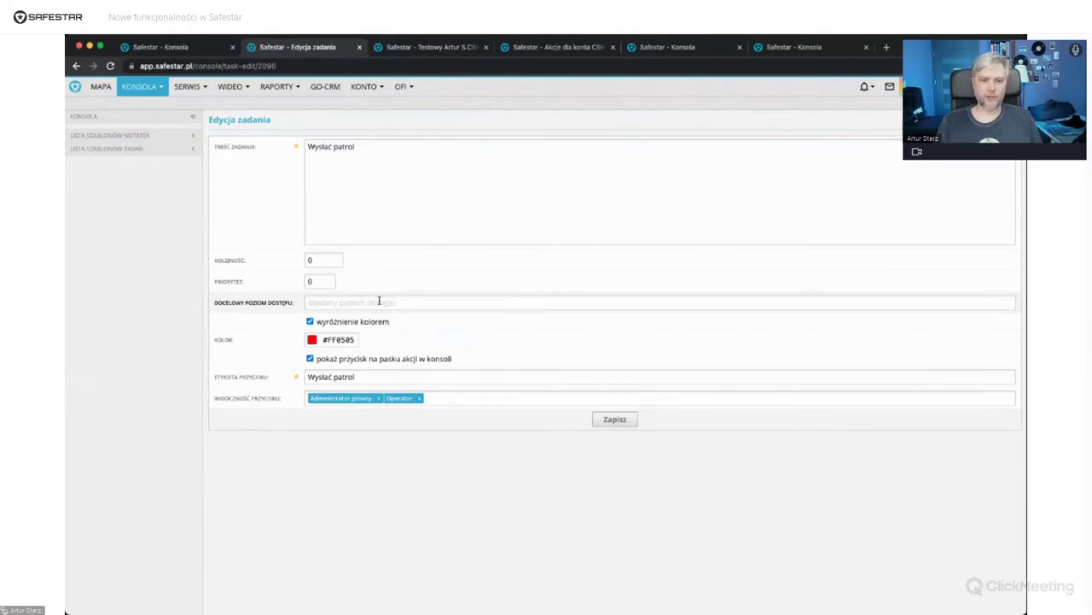
pyautogui.click(379, 302)
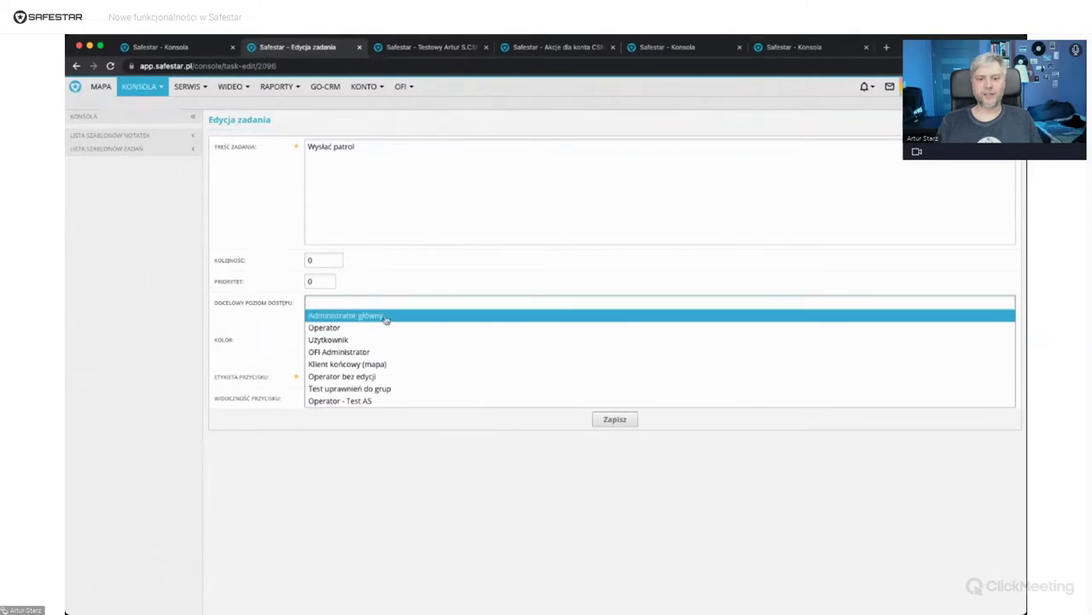
pyautogui.click(386, 316)
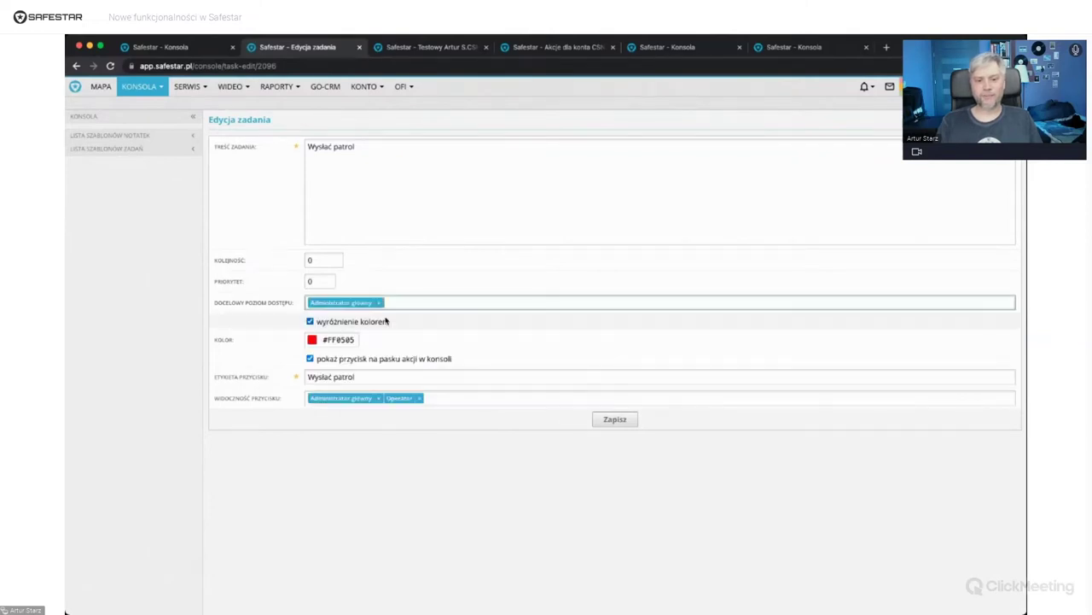
pyautogui.click(416, 303)
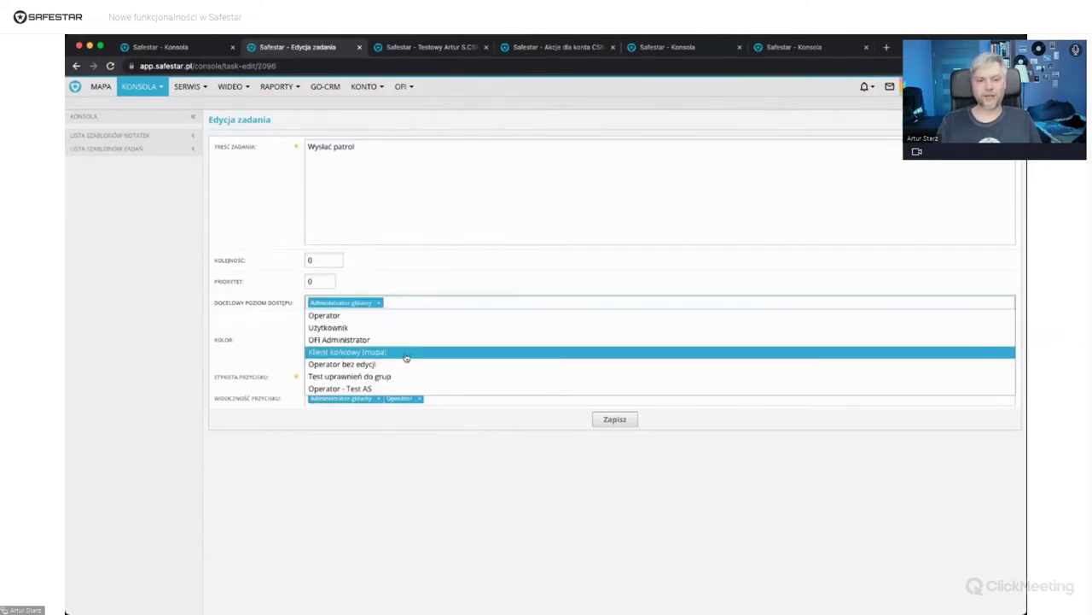
pyautogui.click(444, 317)
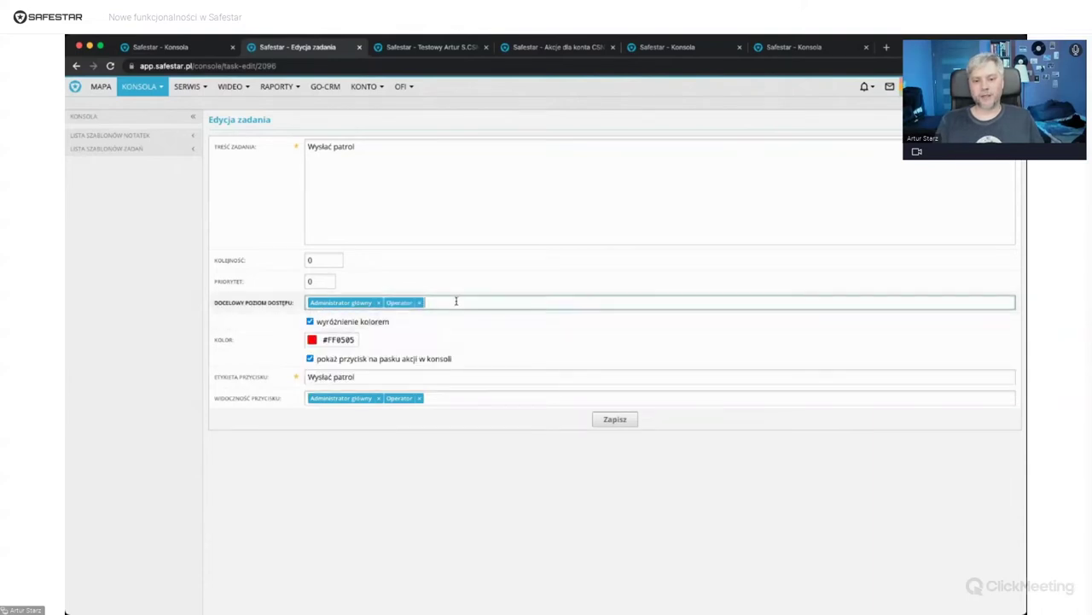
pyautogui.click(456, 302)
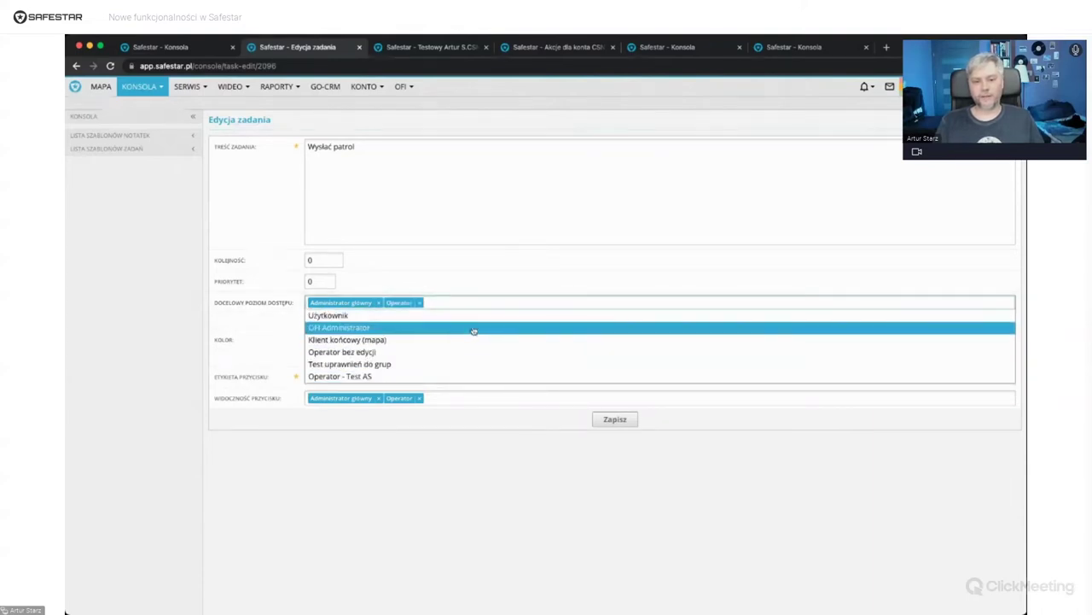
pyautogui.click(490, 488)
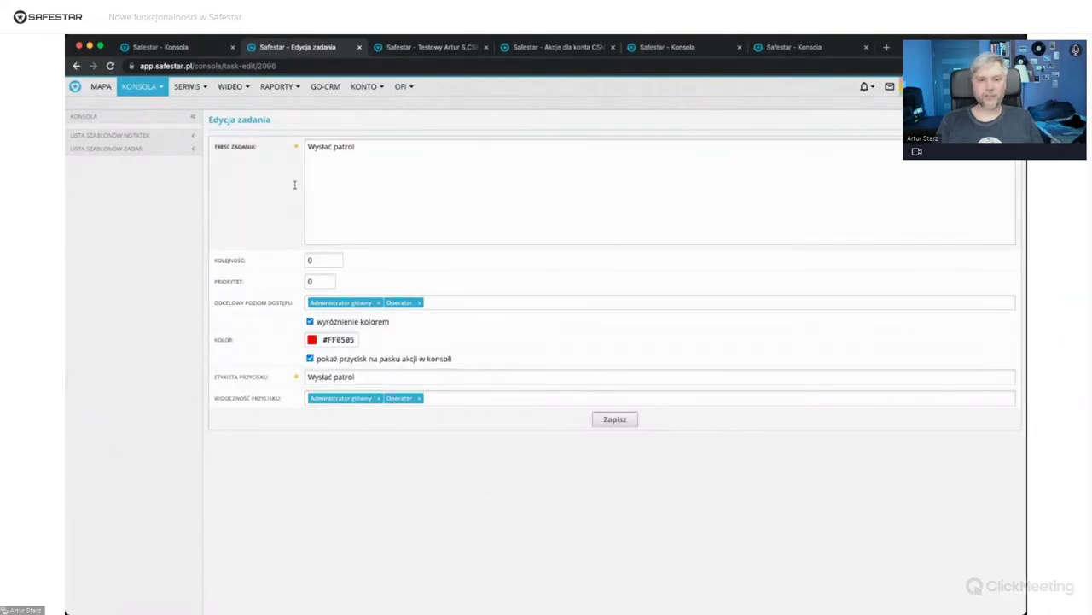
# - In the first console browser tab, leave the open event, accept the "Wysłać patrol" task from the task list, and mark it as completed
pyautogui.click(159, 47)
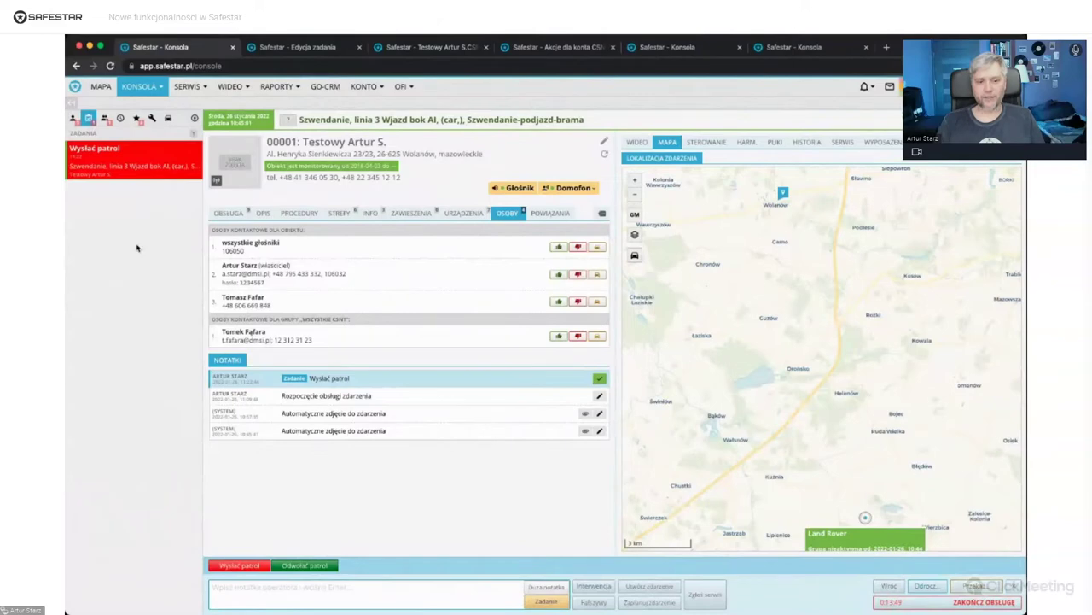
pyautogui.click(141, 102)
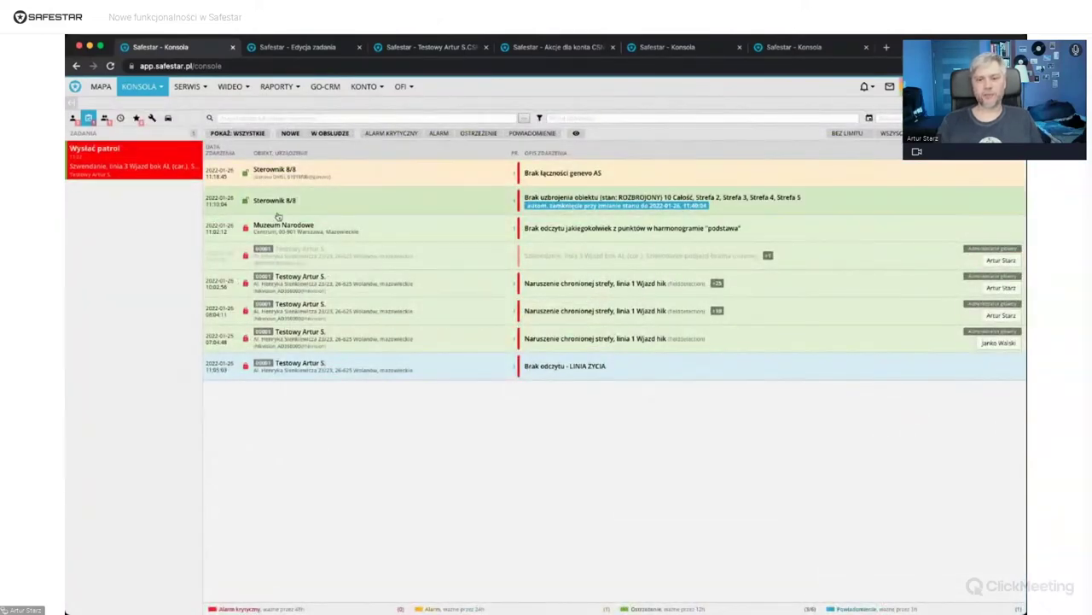
pyautogui.click(140, 172)
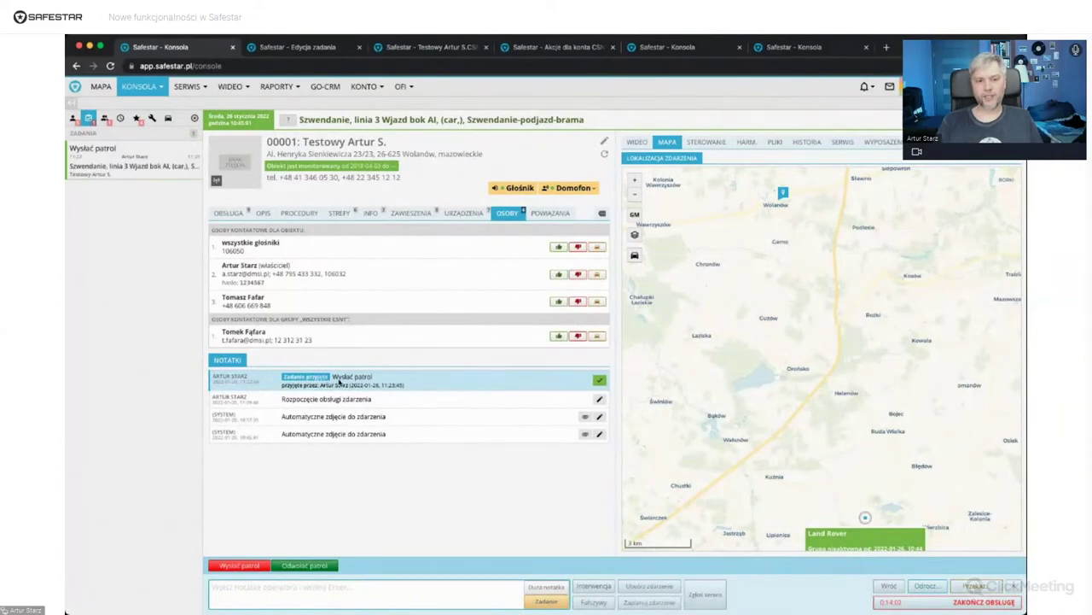
pyautogui.click(600, 380)
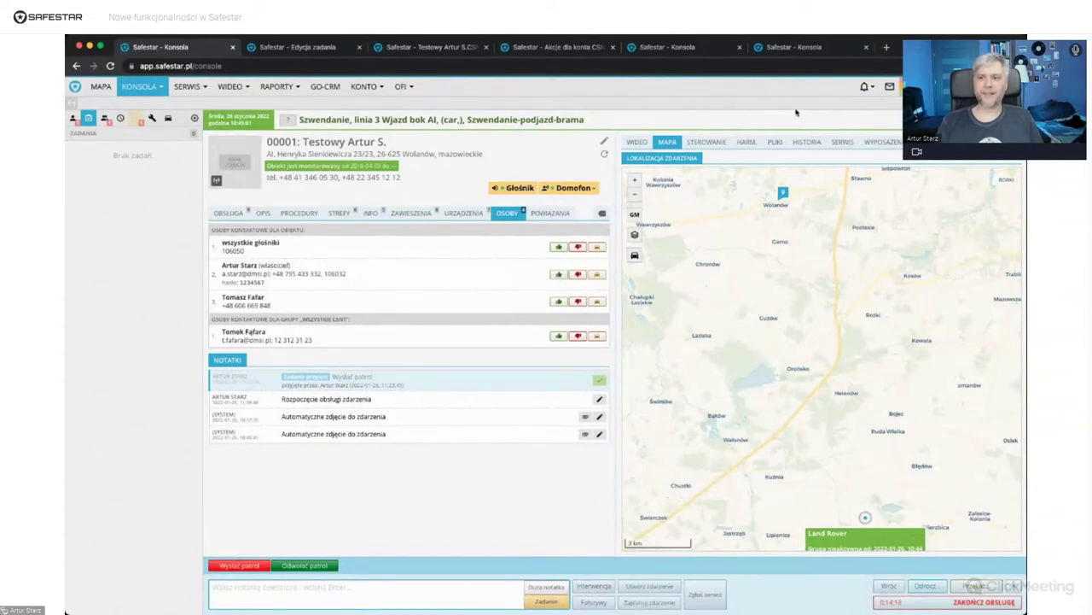
# - Open the "!! Brak zasilania 230V SMS" alert configuration and examine its conditions for adding notes and tasks to events
pyautogui.click(865, 86)
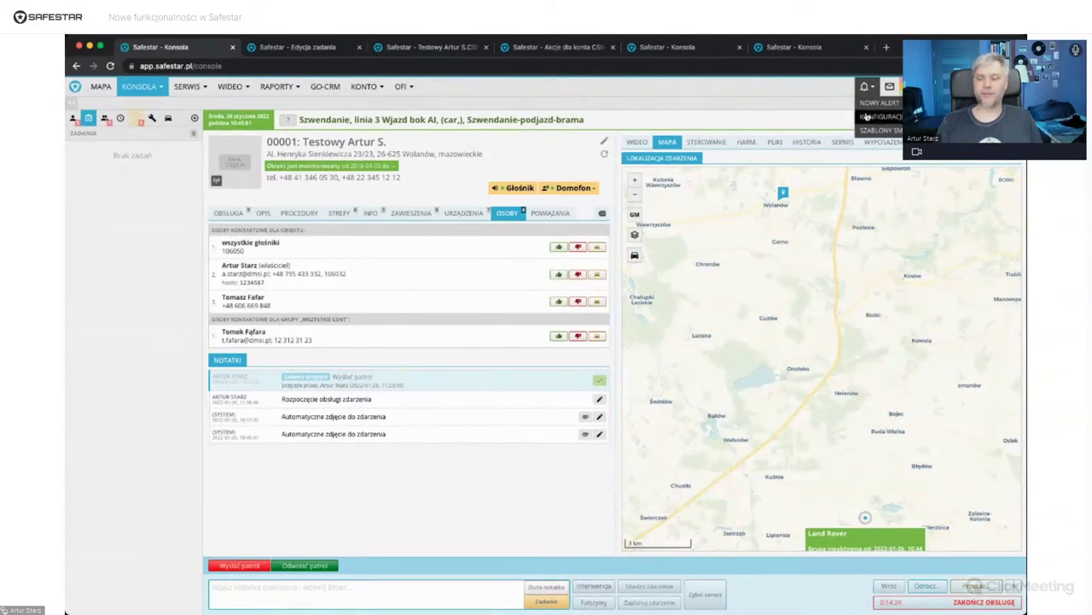
pyautogui.click(867, 117)
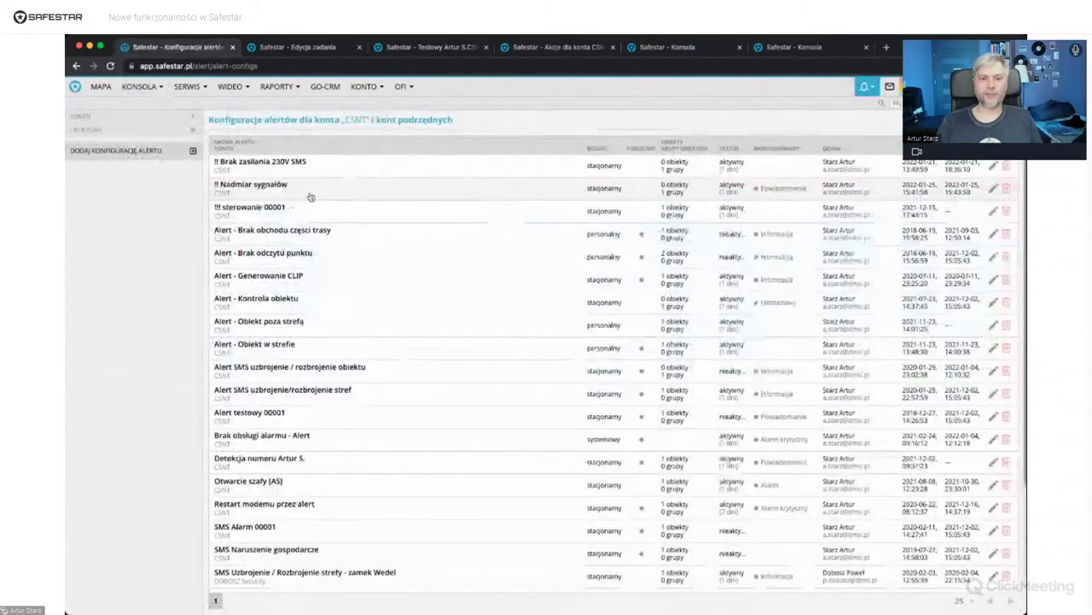
pyautogui.click(300, 166)
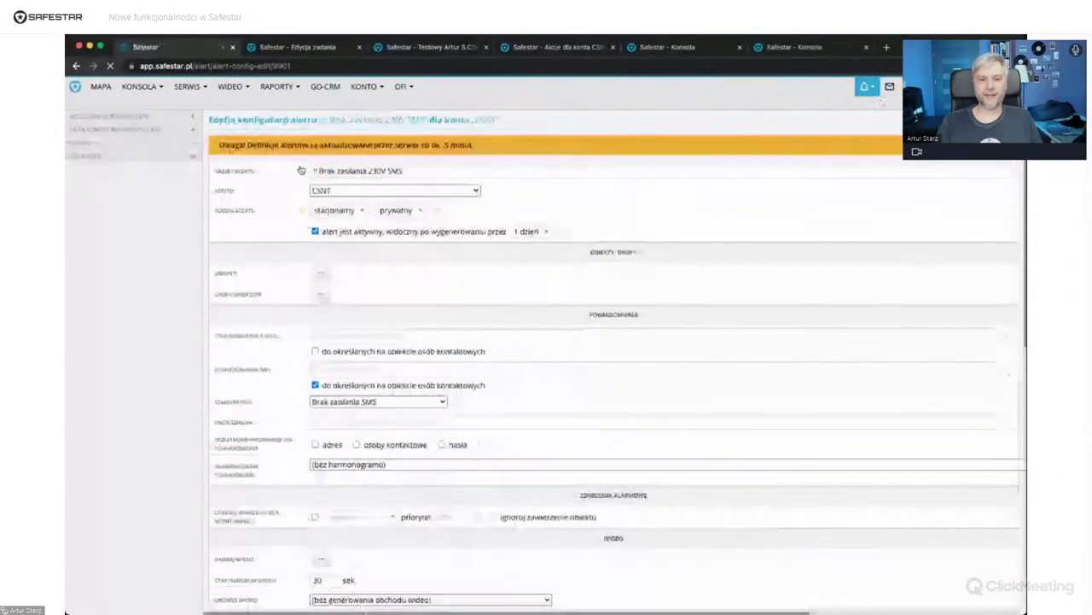
pyautogui.scroll(-10, 455, 386)
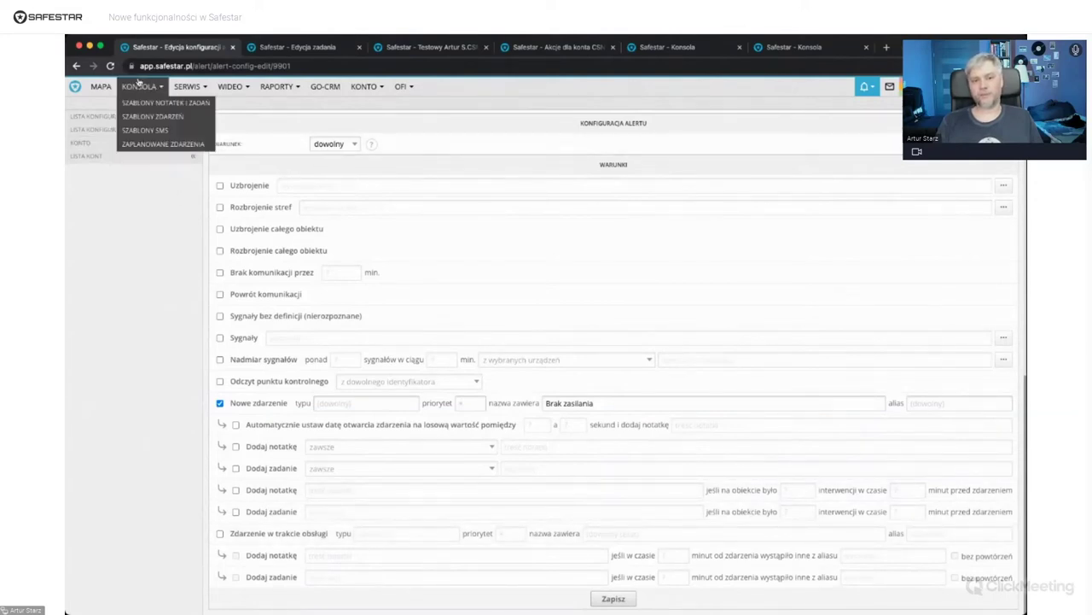
# - Go to the intervention patrols of the account and show the mobile terminal settings of the CSNT test patrol
pyautogui.moveTo(378, 90)
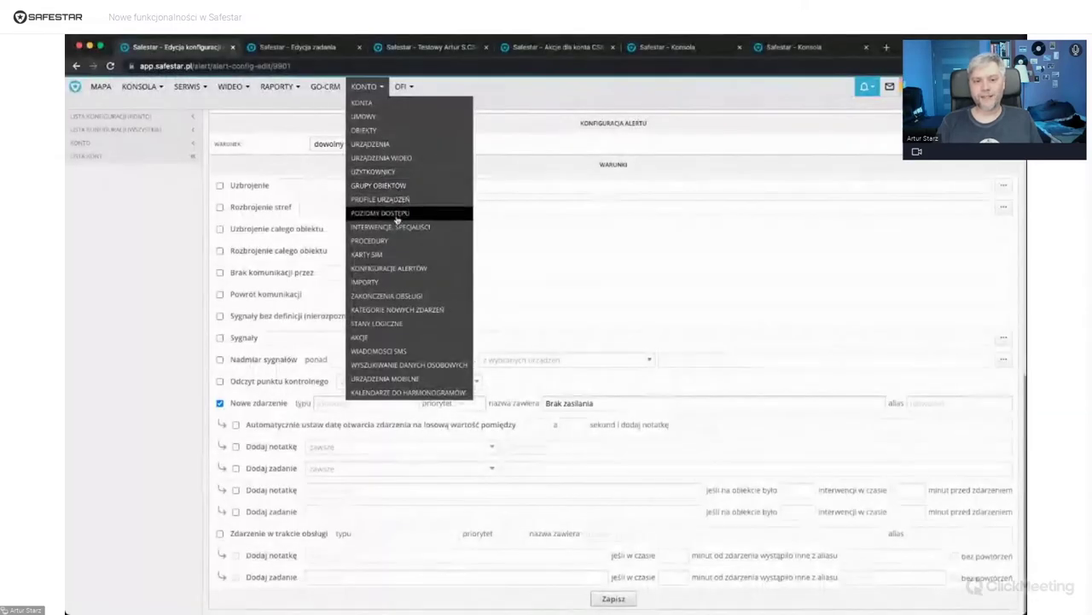
pyautogui.click(398, 227)
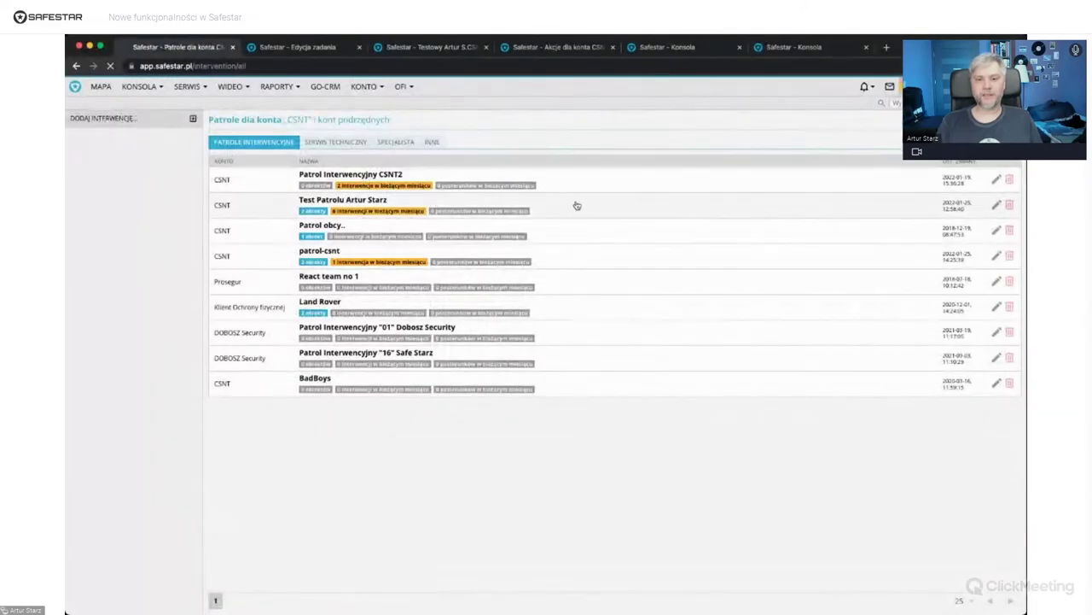
pyautogui.click(576, 206)
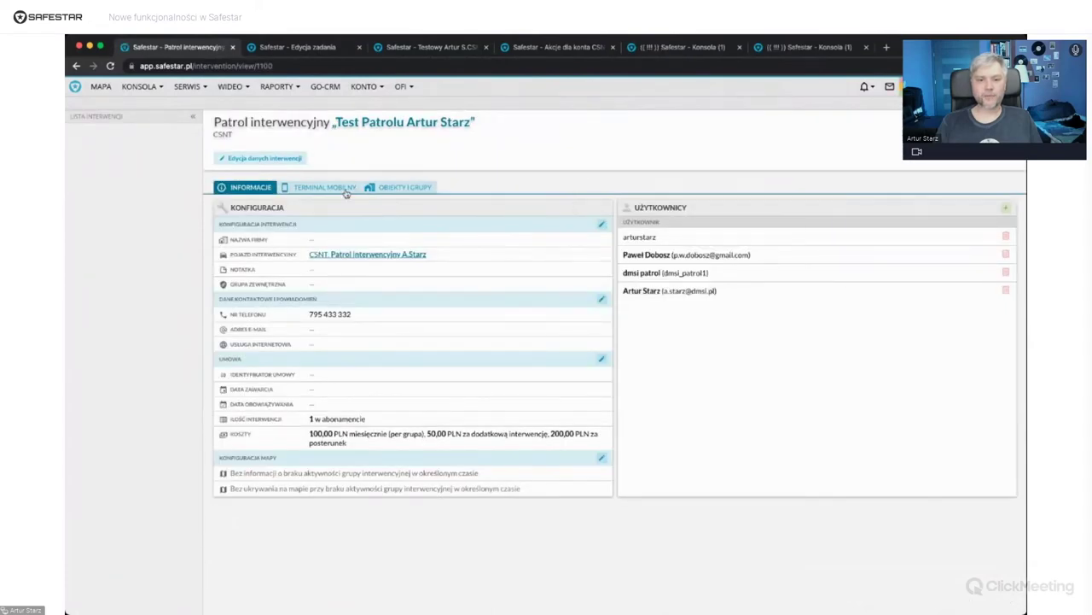
pyautogui.click(346, 189)
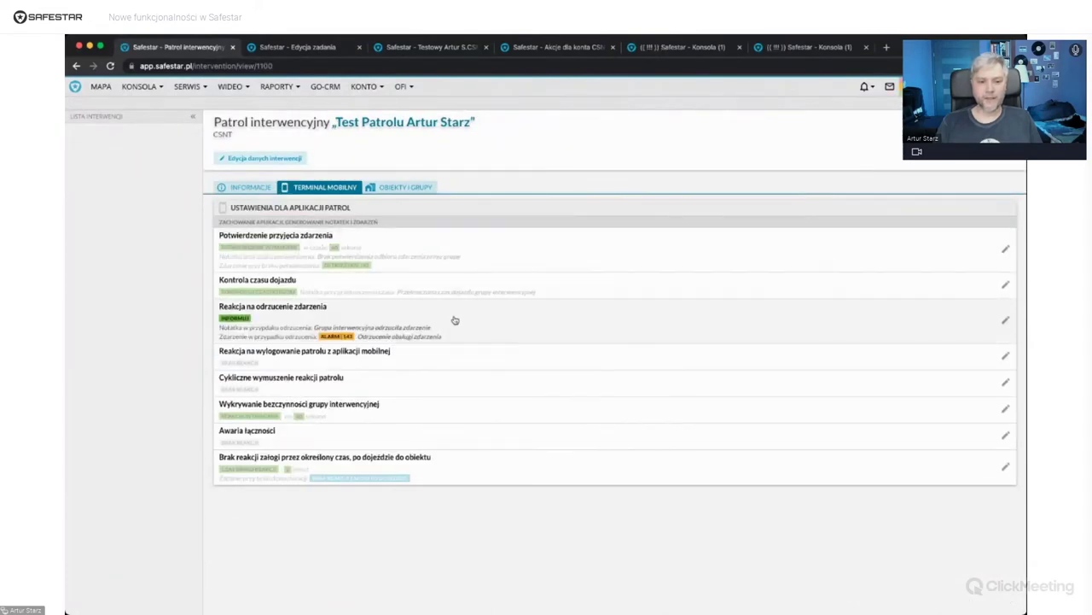
# - Look at the patrol's event rejection and event acceptance confirmation settings, closing each without saving
pyautogui.click(499, 321)
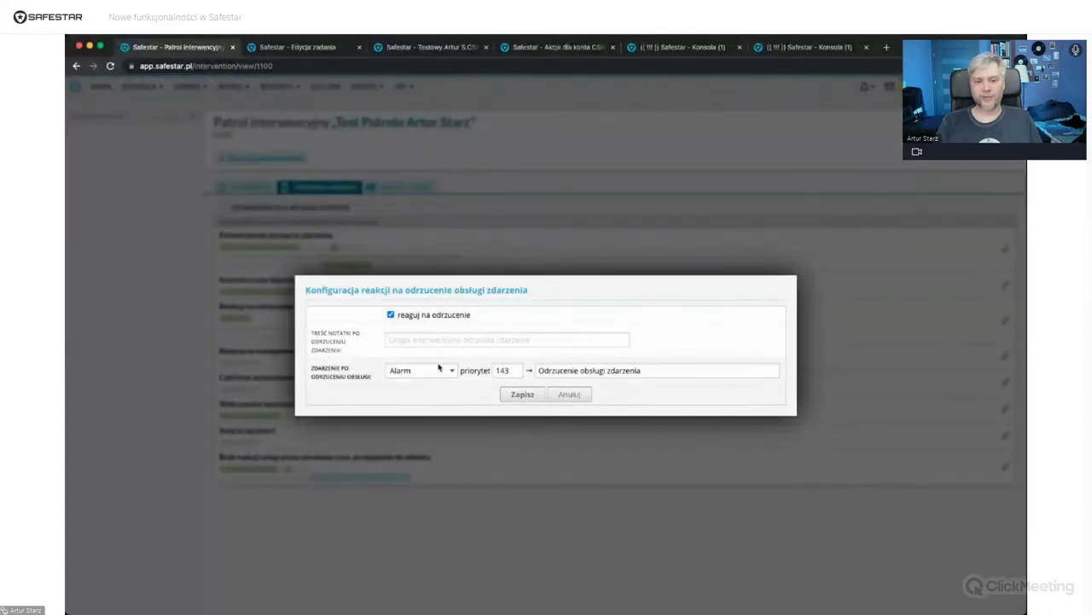
pyautogui.click(567, 399)
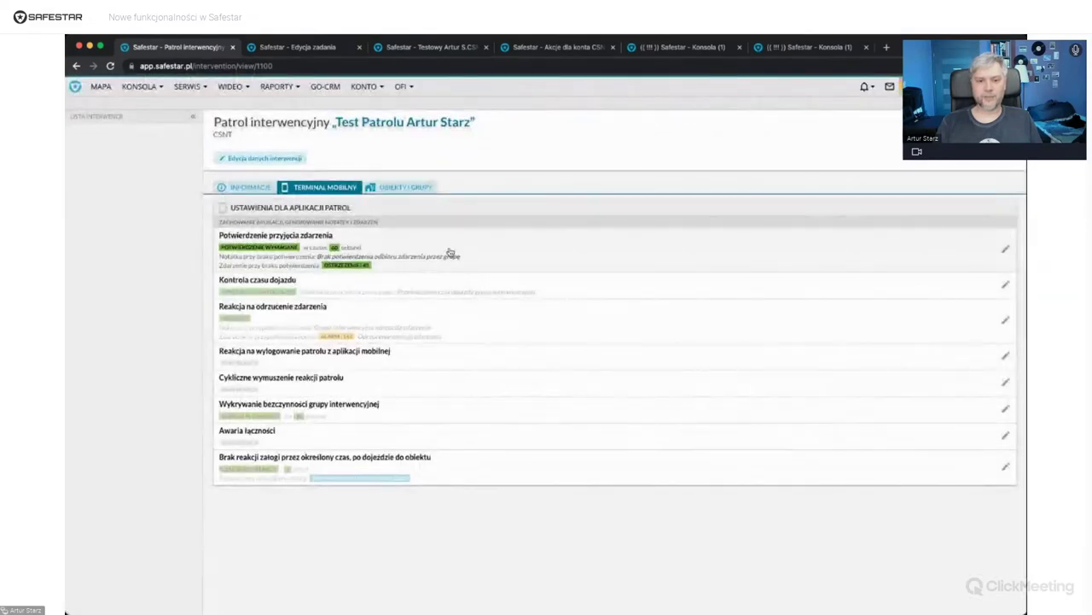
pyautogui.click(449, 251)
pyautogui.click(565, 400)
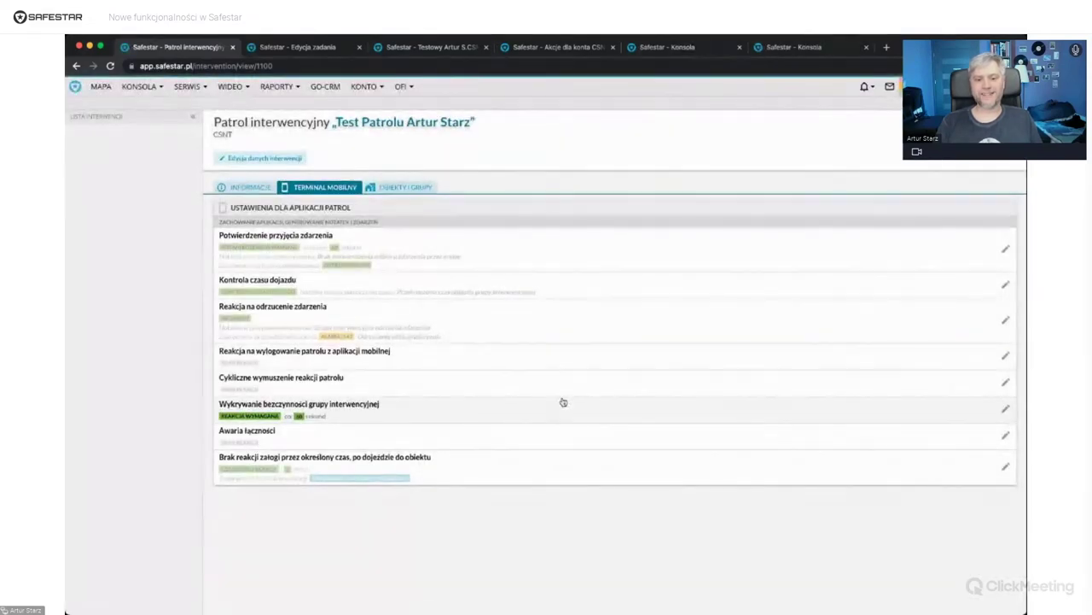
# - Check the maximum time and assigned task in the settings for no crew reaction after arrival, and cancel without saving
pyautogui.click(556, 461)
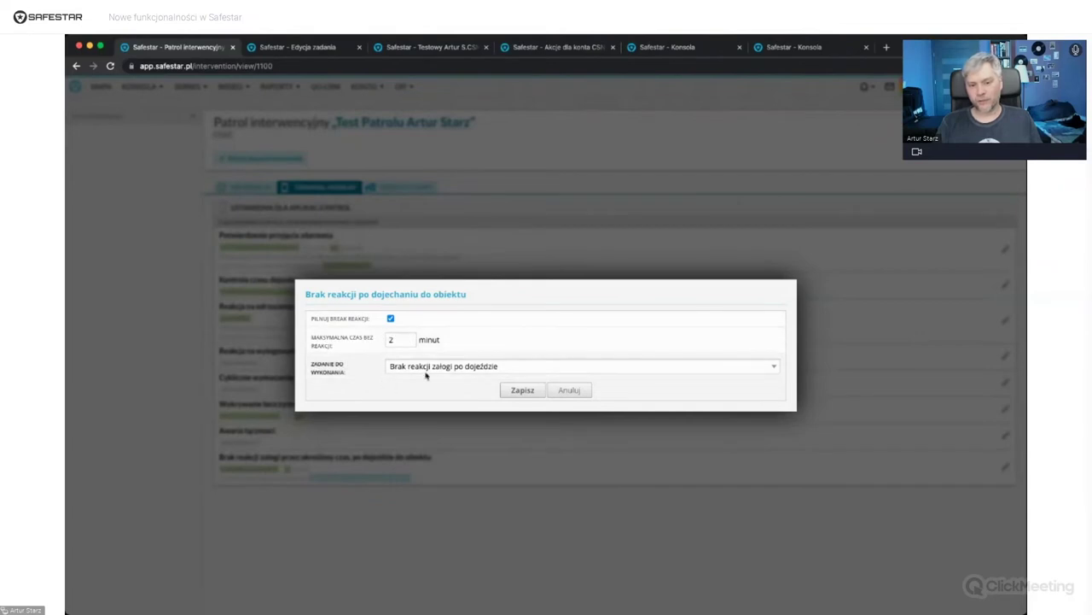
pyautogui.doubleClick(389, 340)
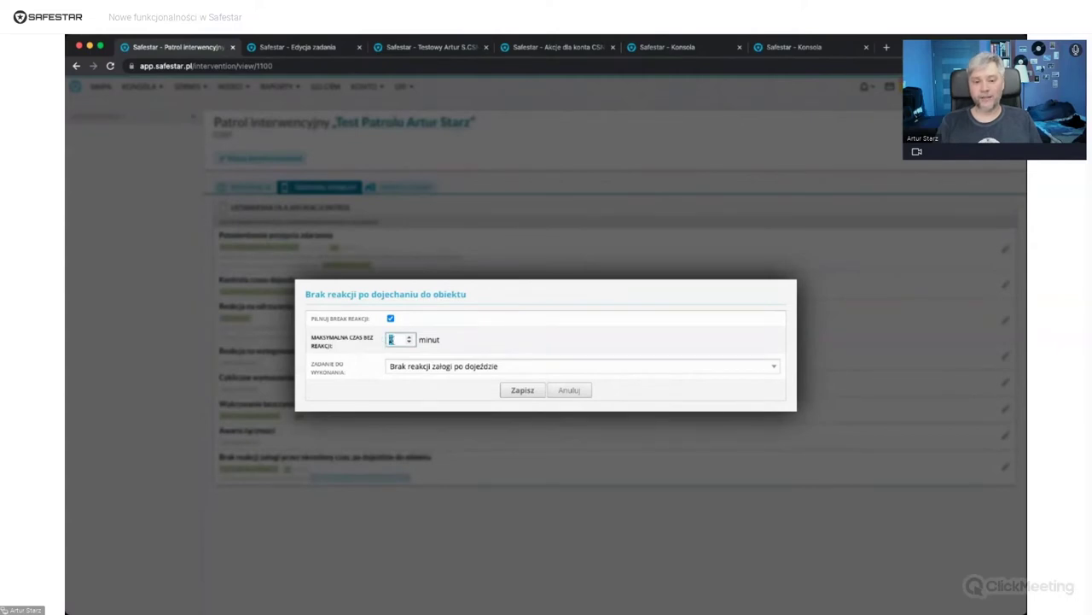
pyautogui.click(569, 389)
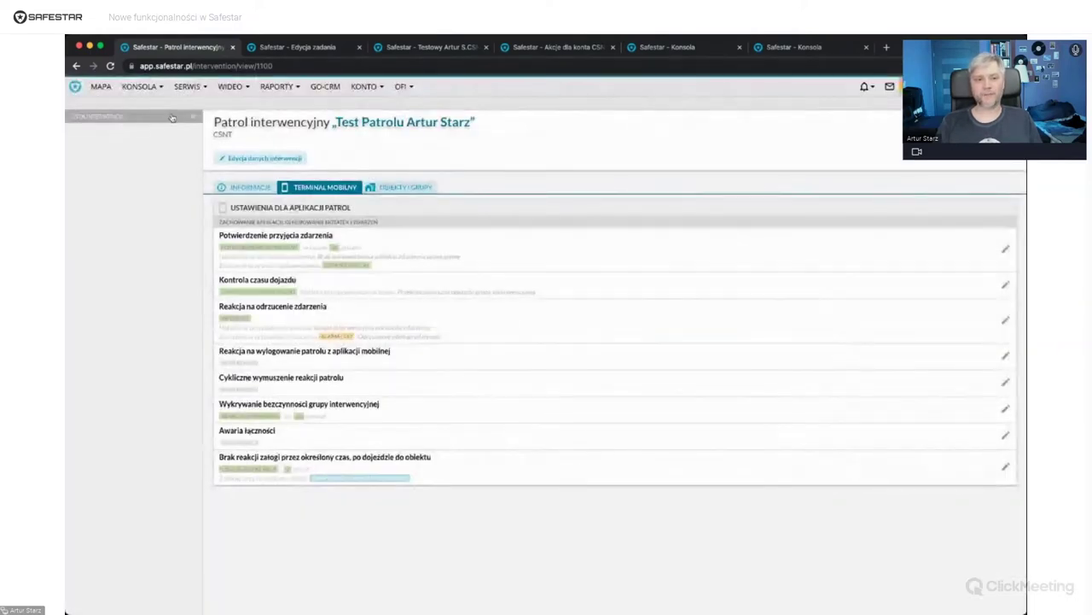
# - Return to the console, and from there open the permissions of the CSNT account's Operator access level
pyautogui.click(143, 87)
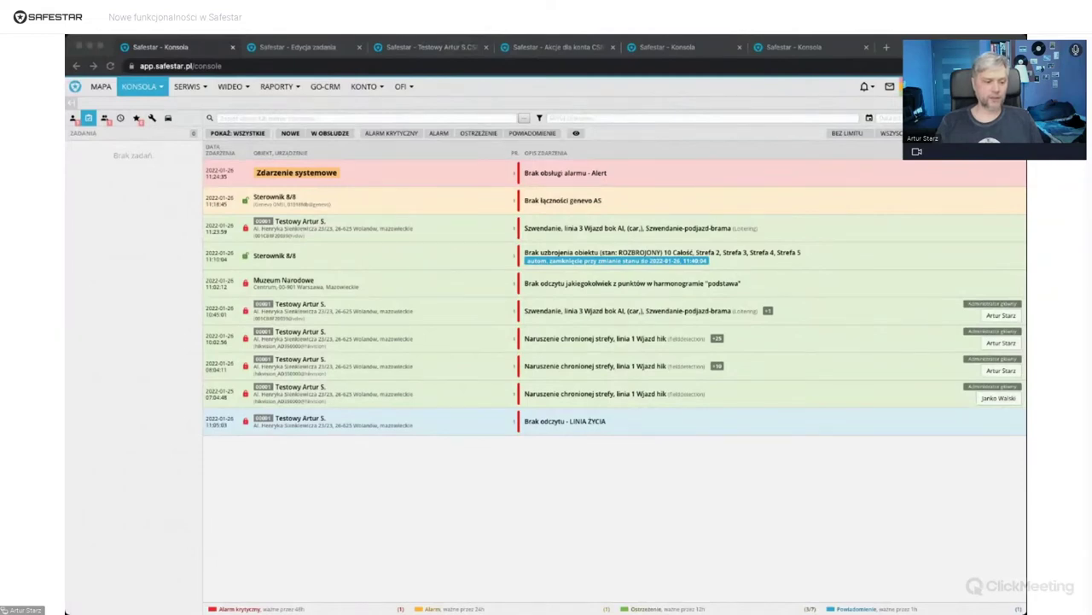
pyautogui.click(551, 499)
pyautogui.click(352, 87)
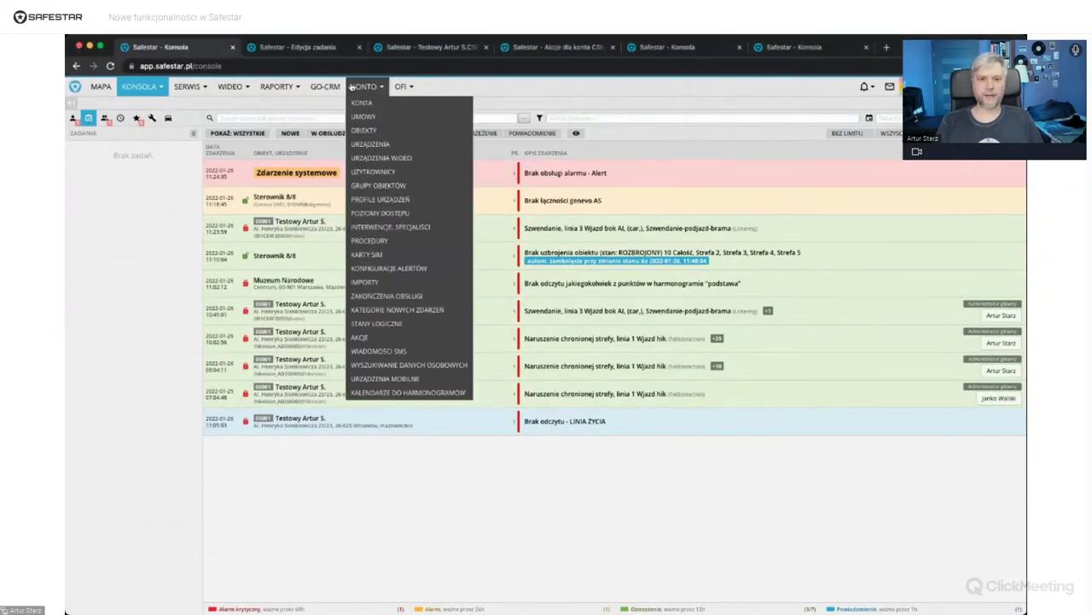
pyautogui.click(393, 215)
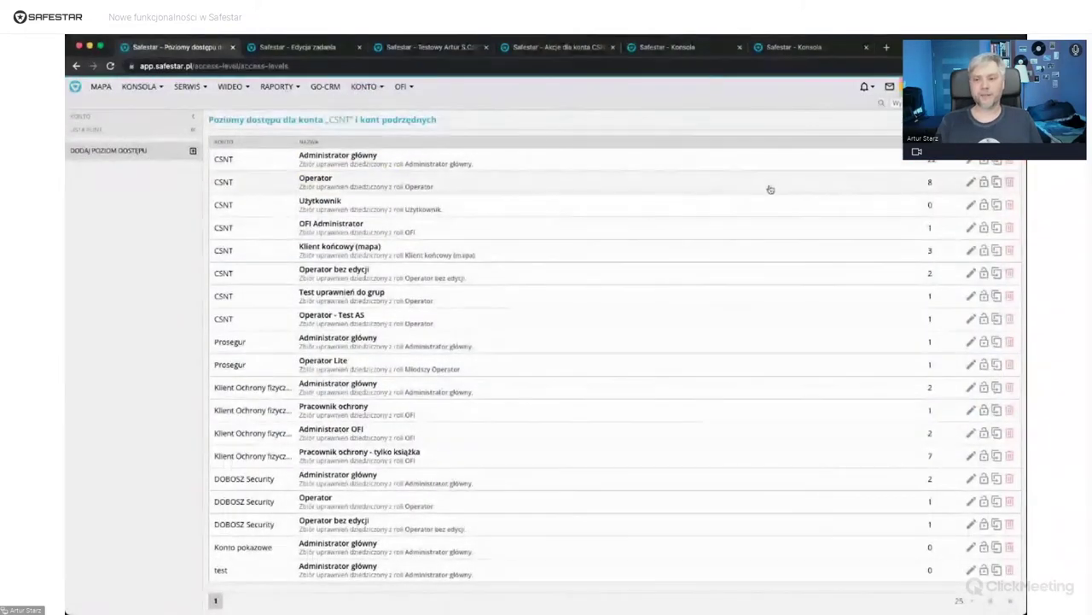
pyautogui.click(984, 183)
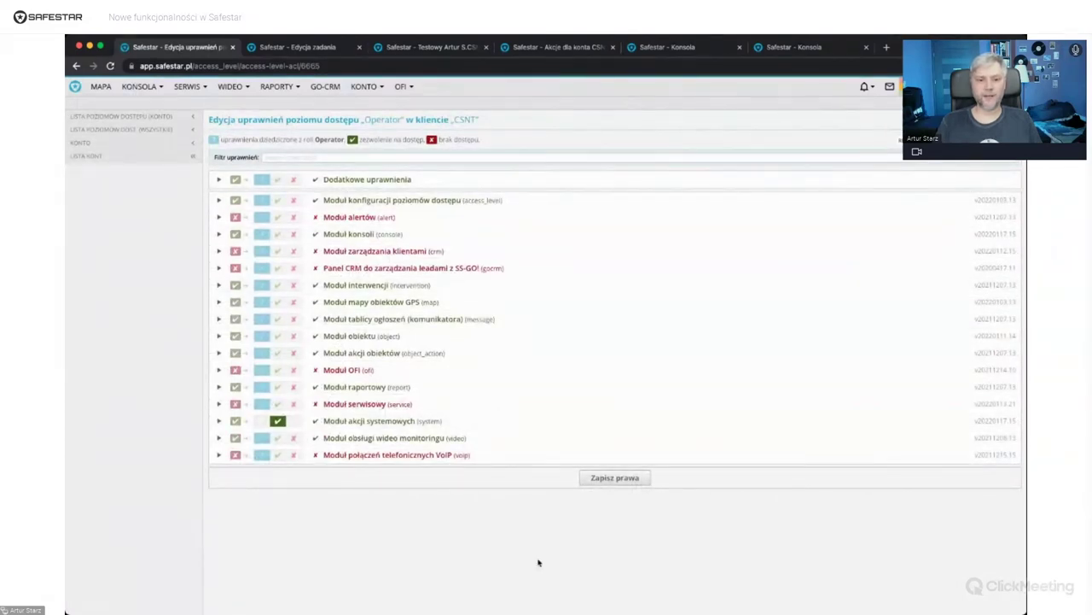
# - Filter the Operator permissions by "edyc" and look through the matching entries
pyautogui.click(308, 158)
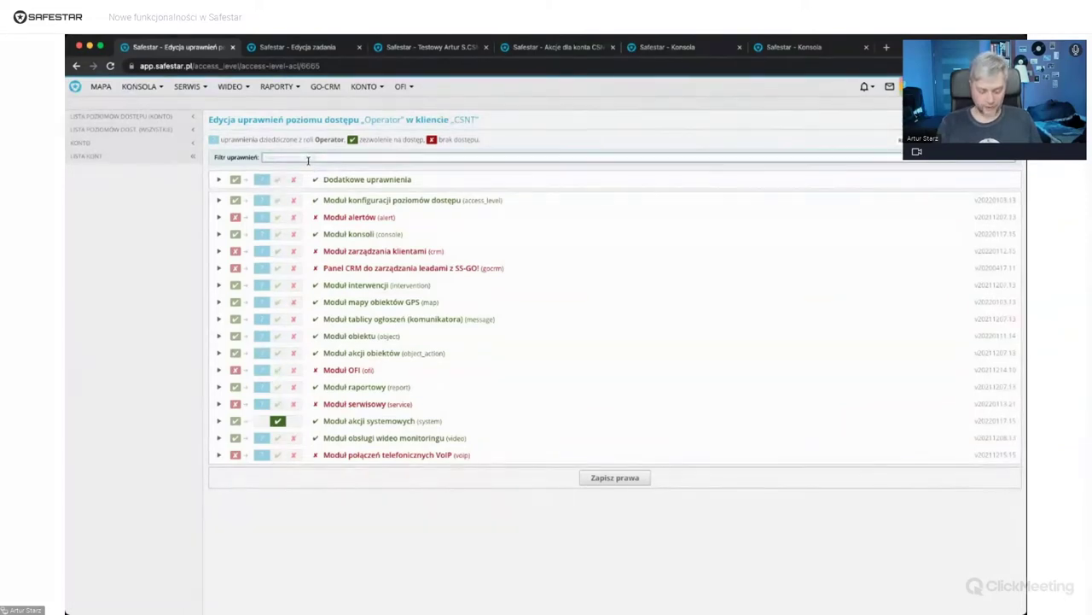
pyautogui.write('edyc')
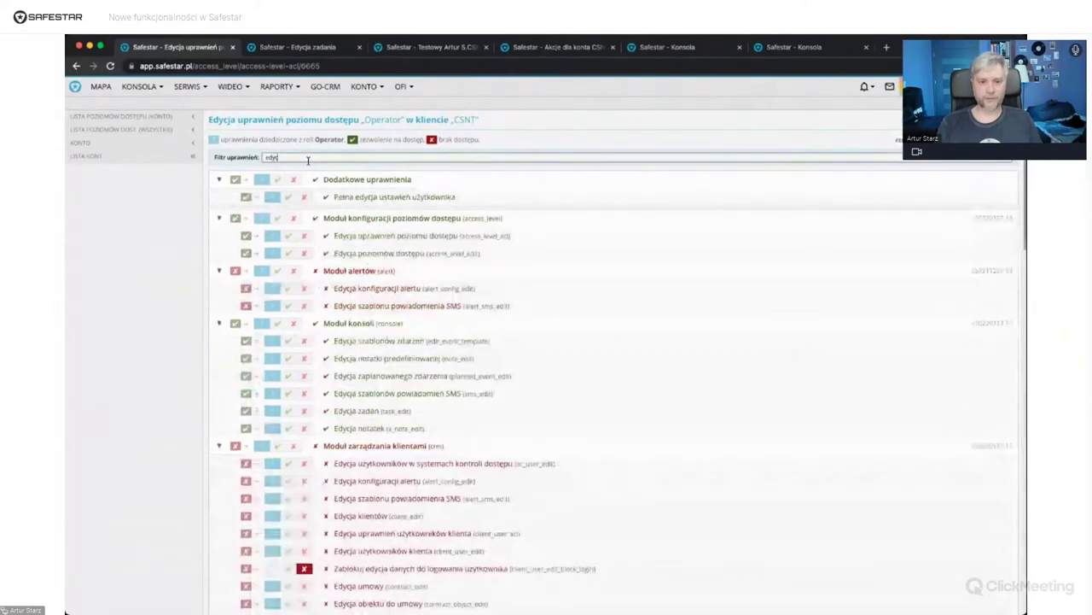
pyautogui.scroll(-5, 329, 290)
pyautogui.scroll(6, 329, 292)
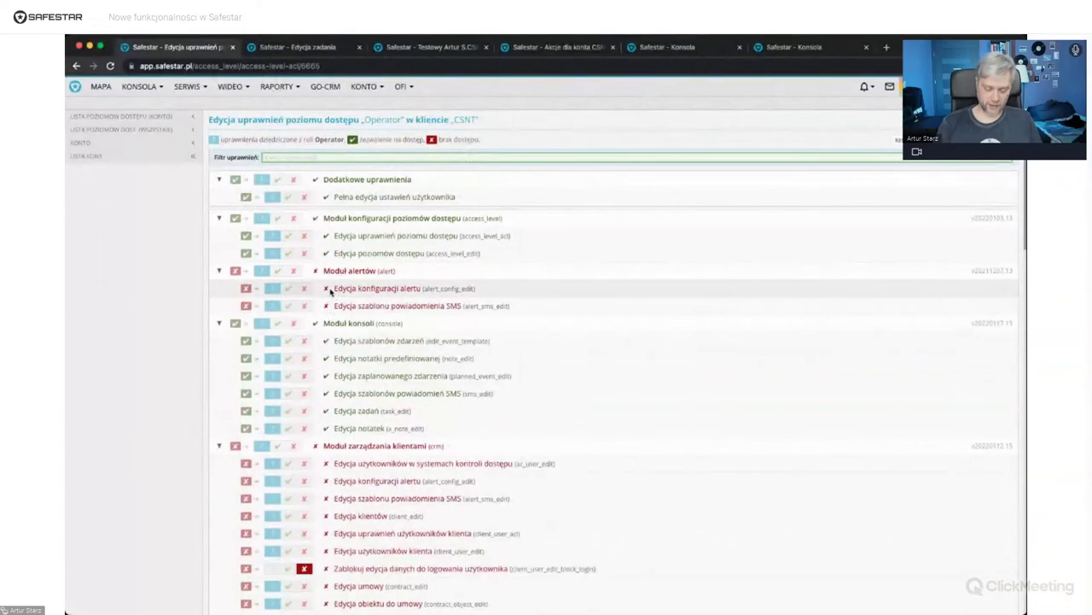
# - Filter the Operator permissions by "info" instead, and clear the filter
pyautogui.press('BackSpace')
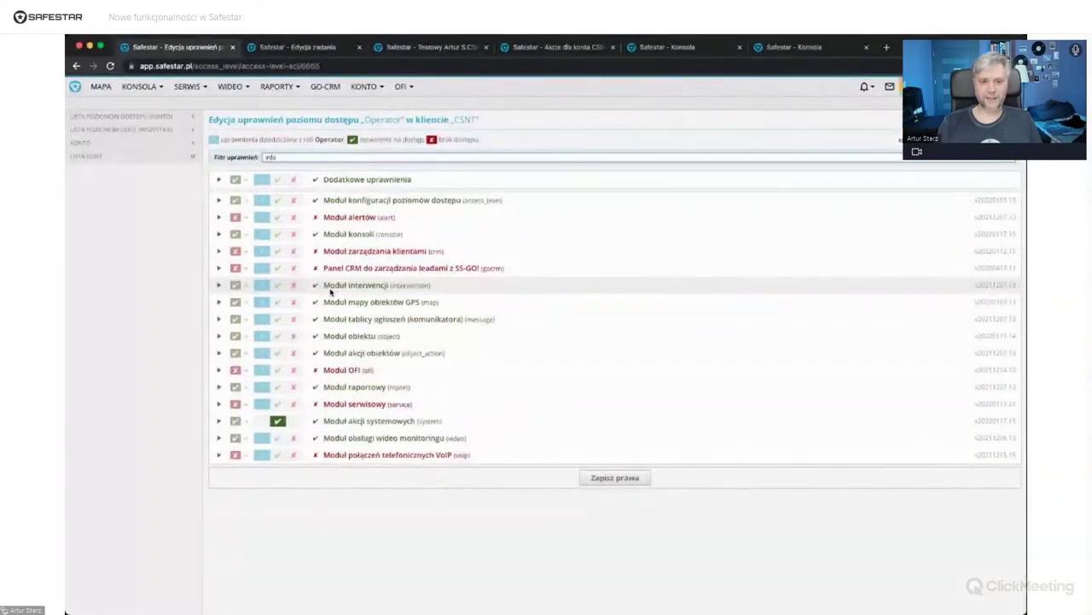
pyautogui.press('BackSpace')
pyautogui.press('BackSpace')
pyautogui.press('BackSpace')
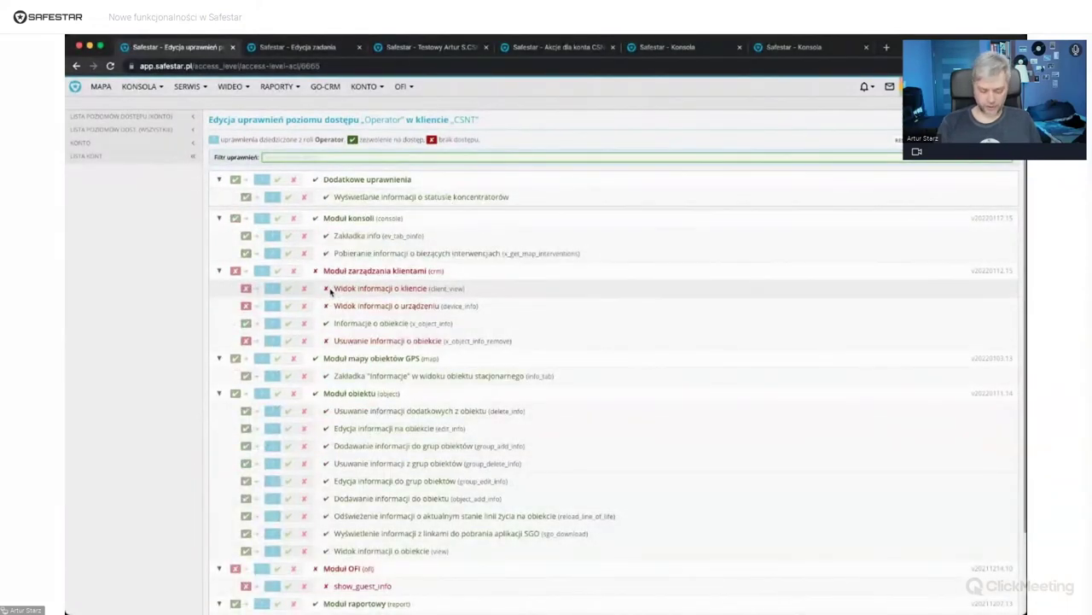
# - Filter the Operator permissions by "voip" to view the matching entries, and clear the filter
pyautogui.write('voip')
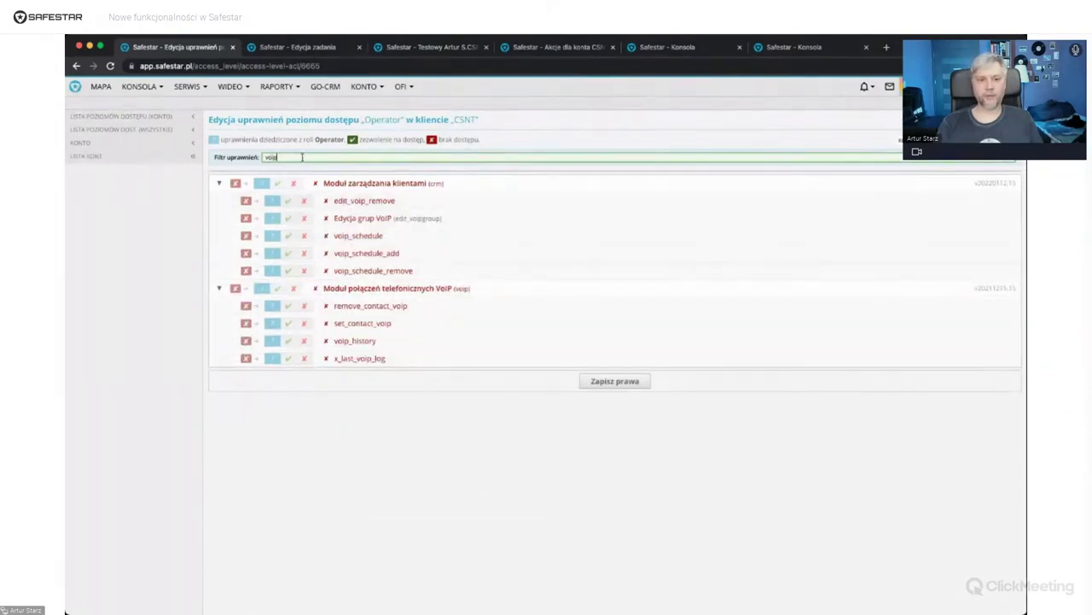
pyautogui.hotkey('ctrl', 'a')
pyautogui.press('BackSpace')
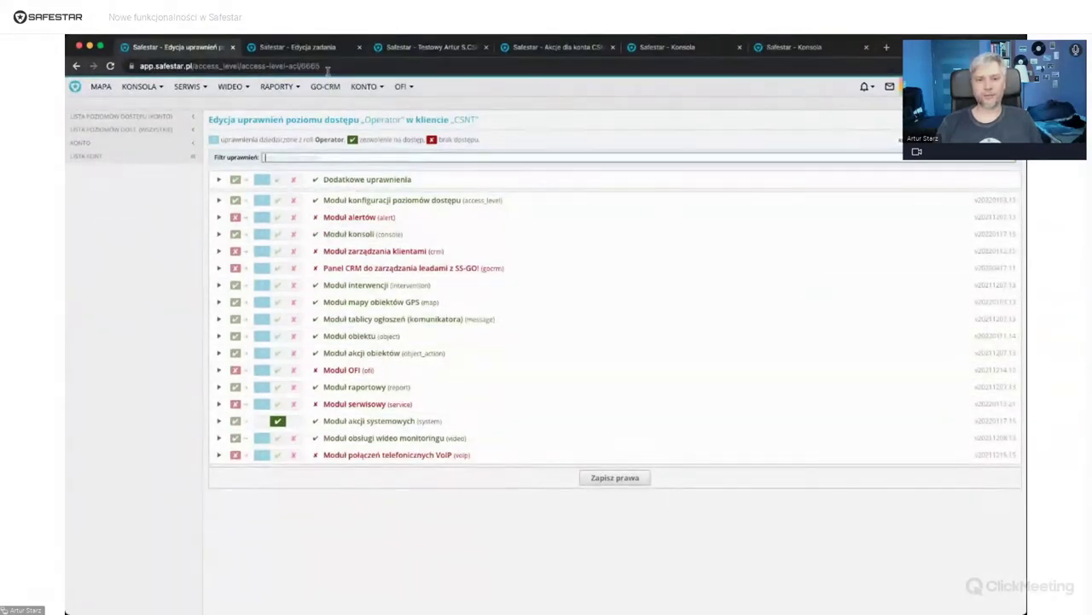
# - Open the individual permissions of the DOBOSZ Security user with Operator access, listed on the second page of the account's users
pyautogui.click(365, 87)
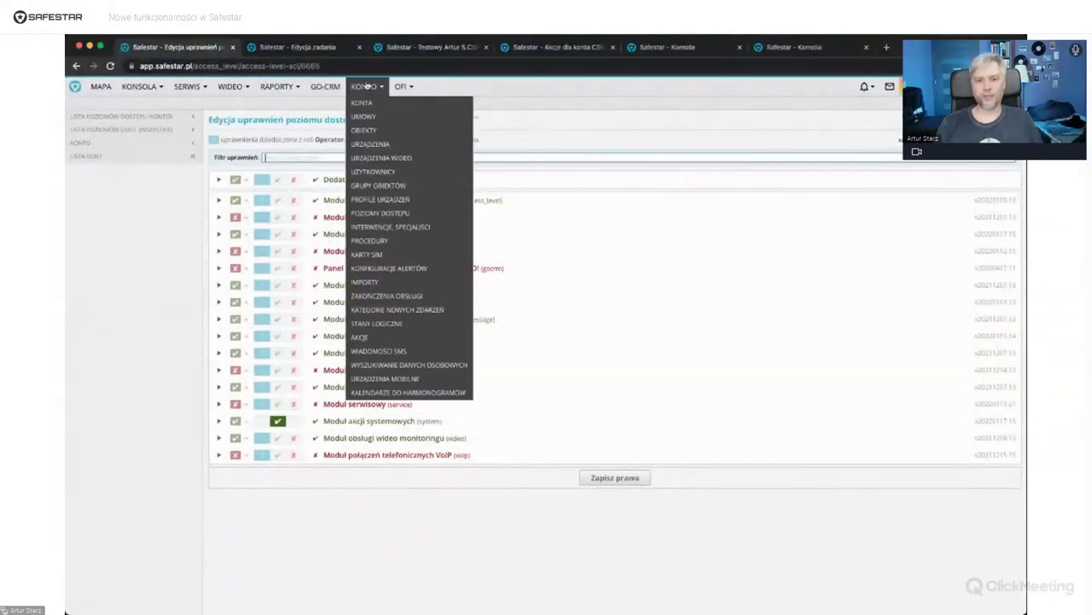
pyautogui.click(384, 172)
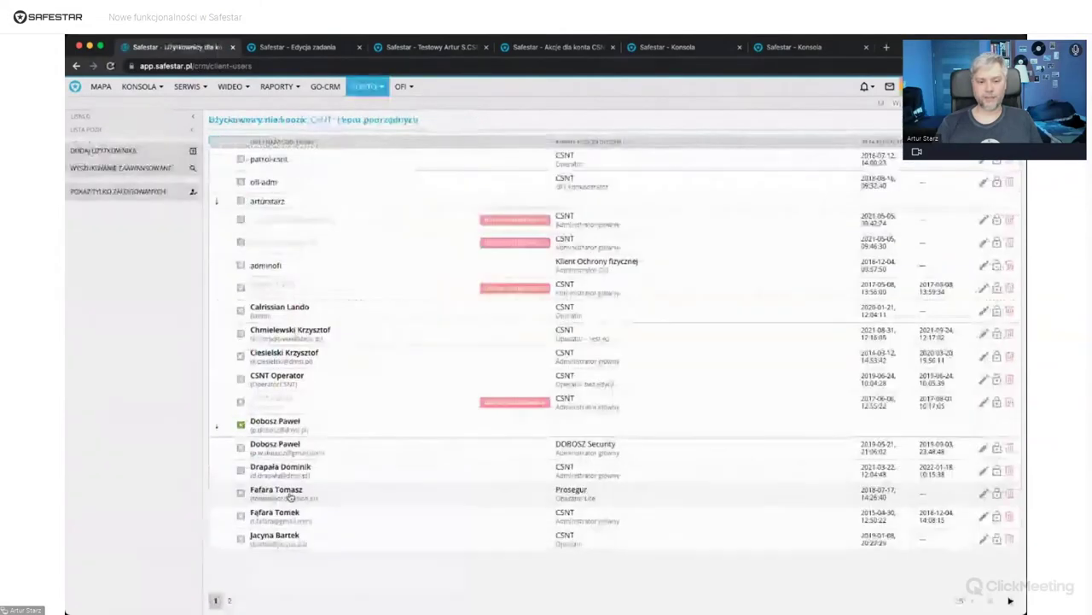
pyautogui.click(230, 601)
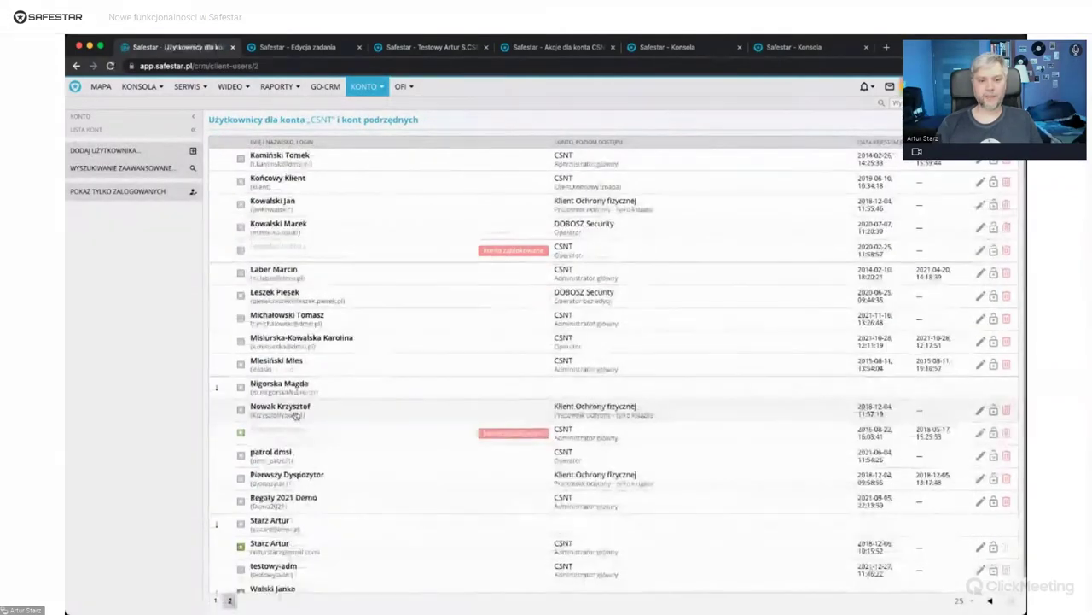
pyautogui.click(993, 227)
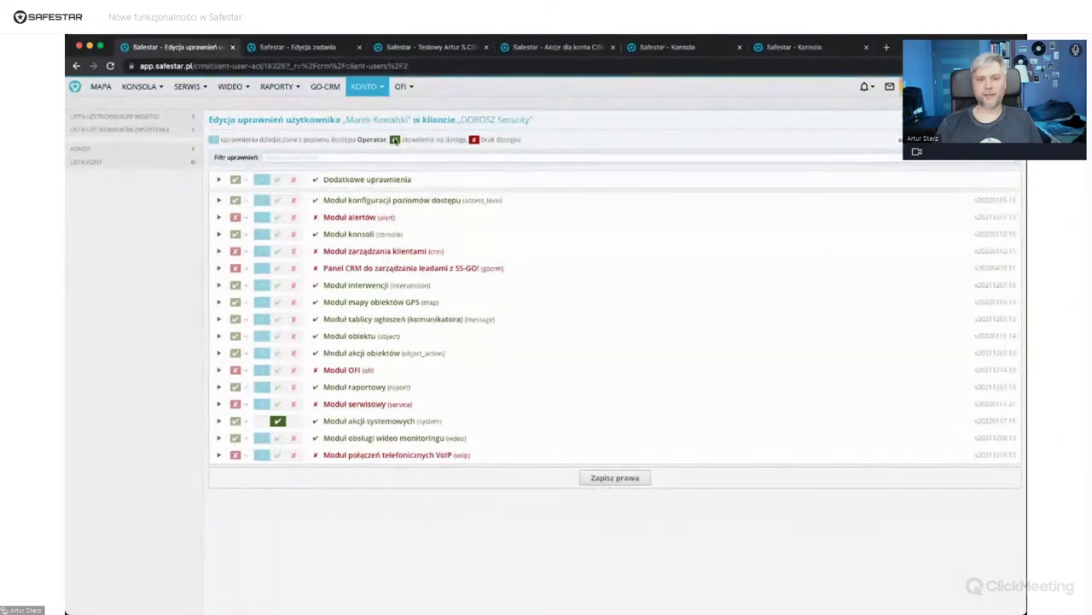
# - Look through the user's permissions in the alert and client management modules, and collapse both modules
pyautogui.click(219, 217)
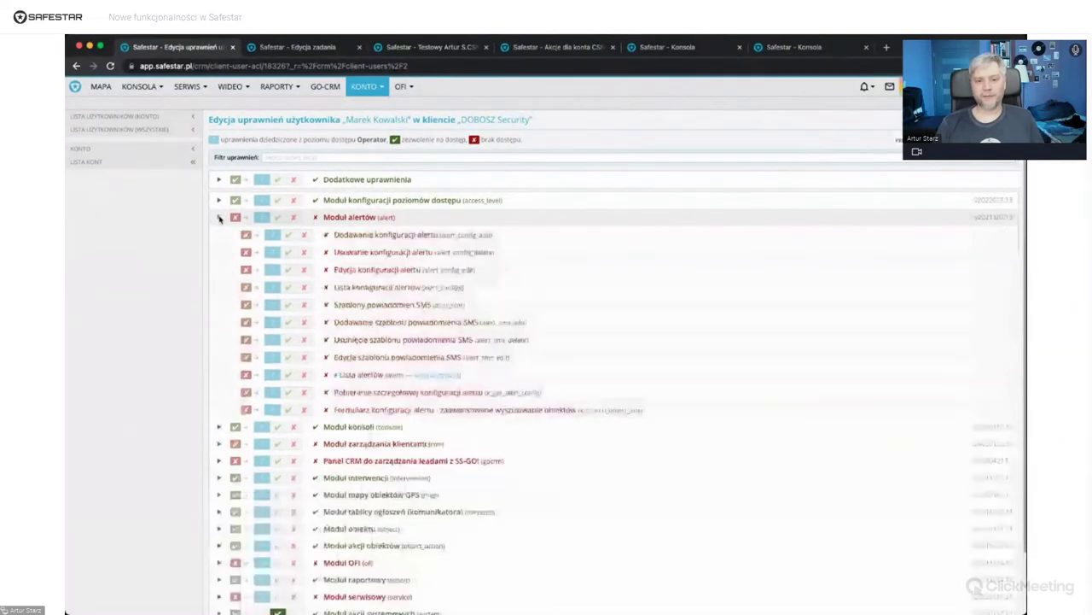
pyautogui.click(220, 446)
pyautogui.scroll(-3, 396, 309)
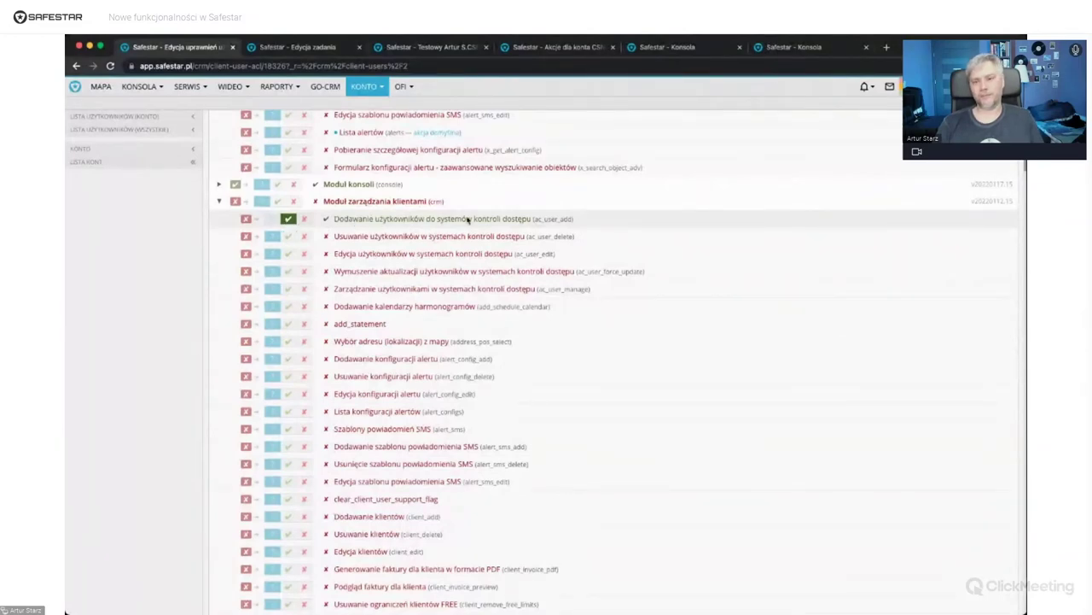
pyautogui.scroll(5, 468, 220)
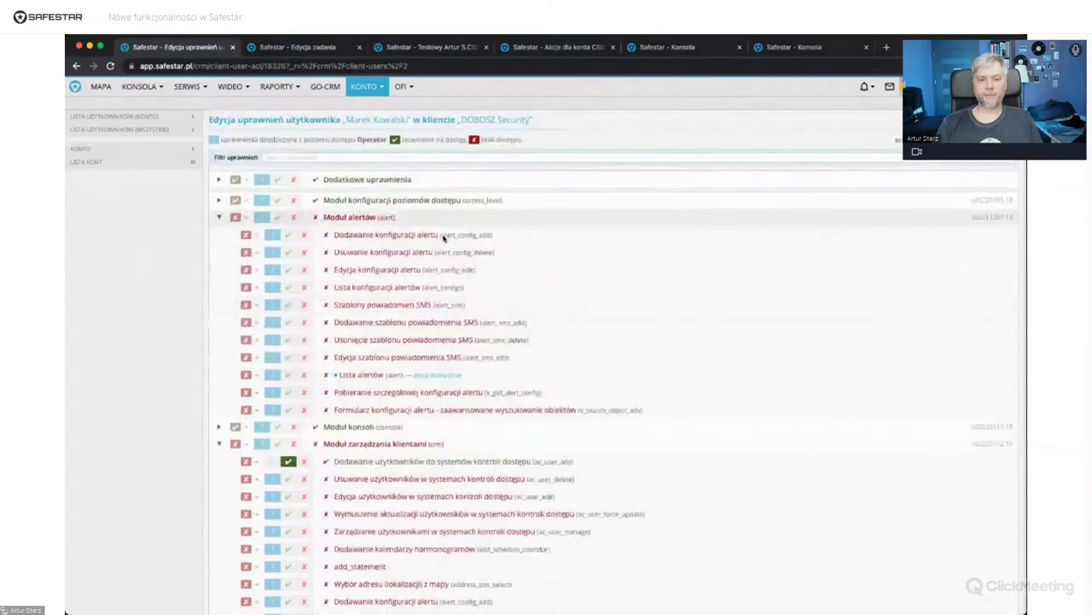
pyautogui.click(220, 444)
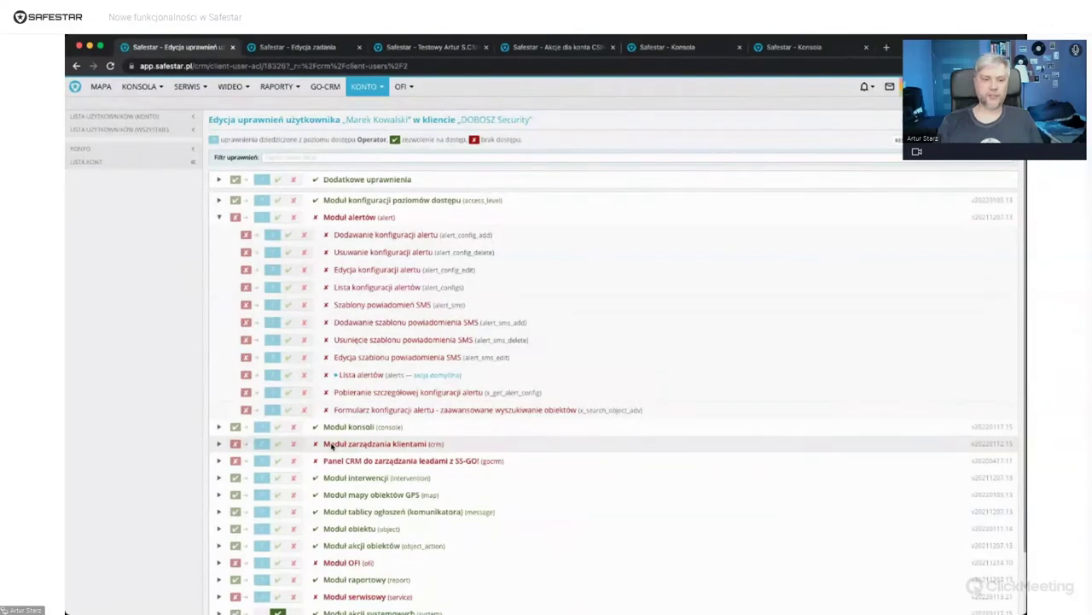
pyautogui.click(220, 218)
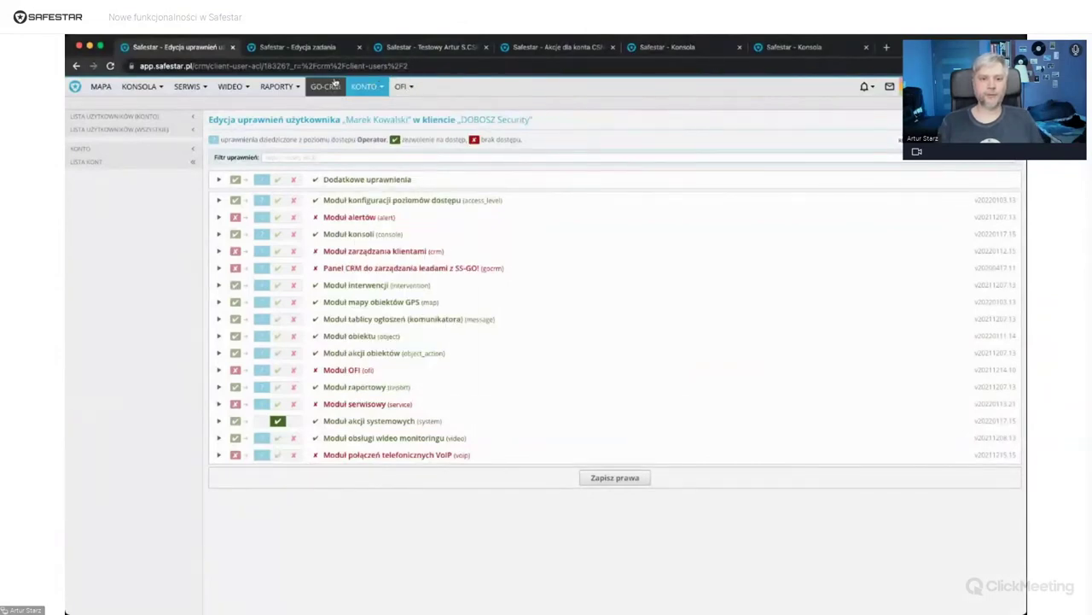
# - Open the object group "Wszystkie CSNT" and look through the access levels and users in its permissions
pyautogui.moveTo(350, 88)
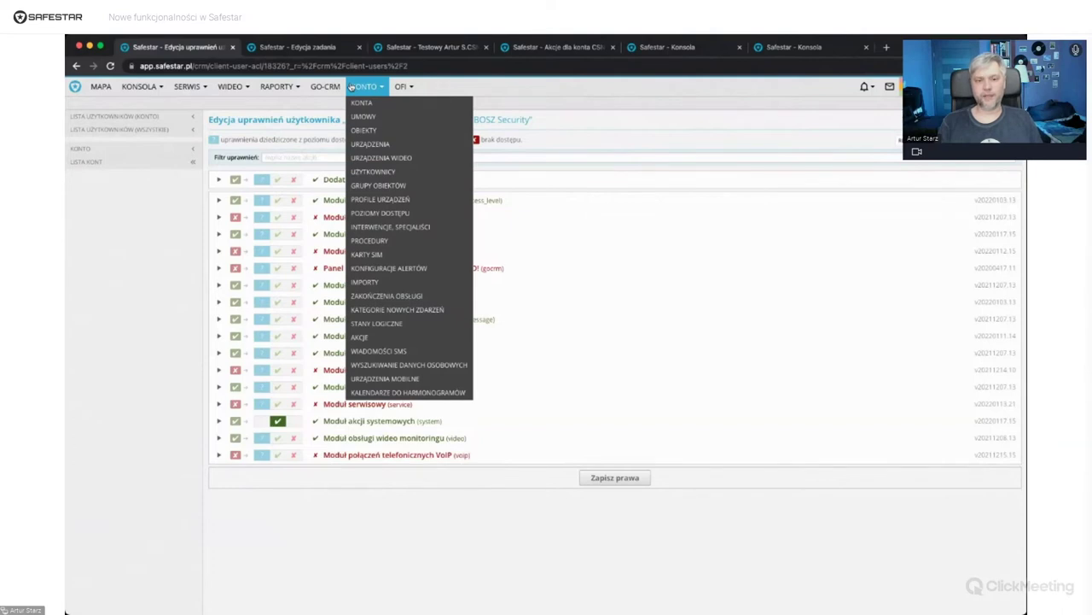
pyautogui.click(389, 186)
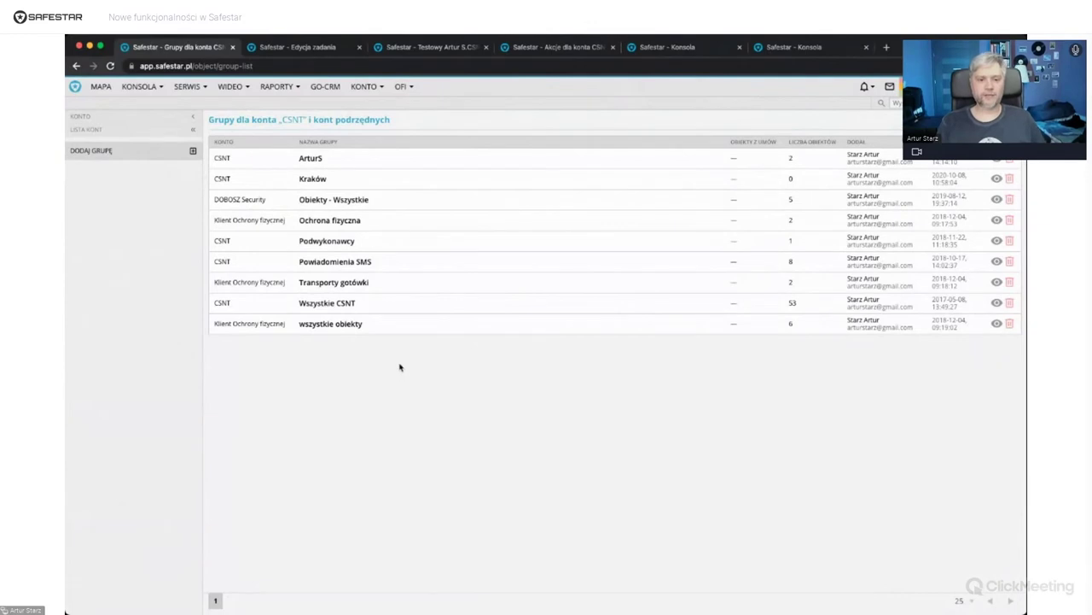
pyautogui.click(359, 307)
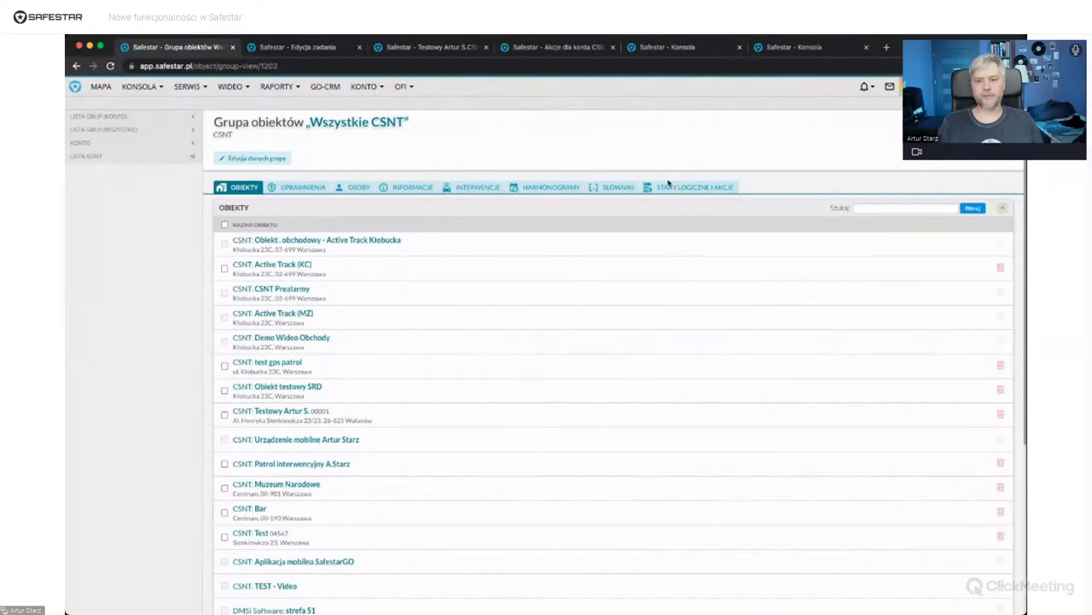
pyautogui.click(305, 189)
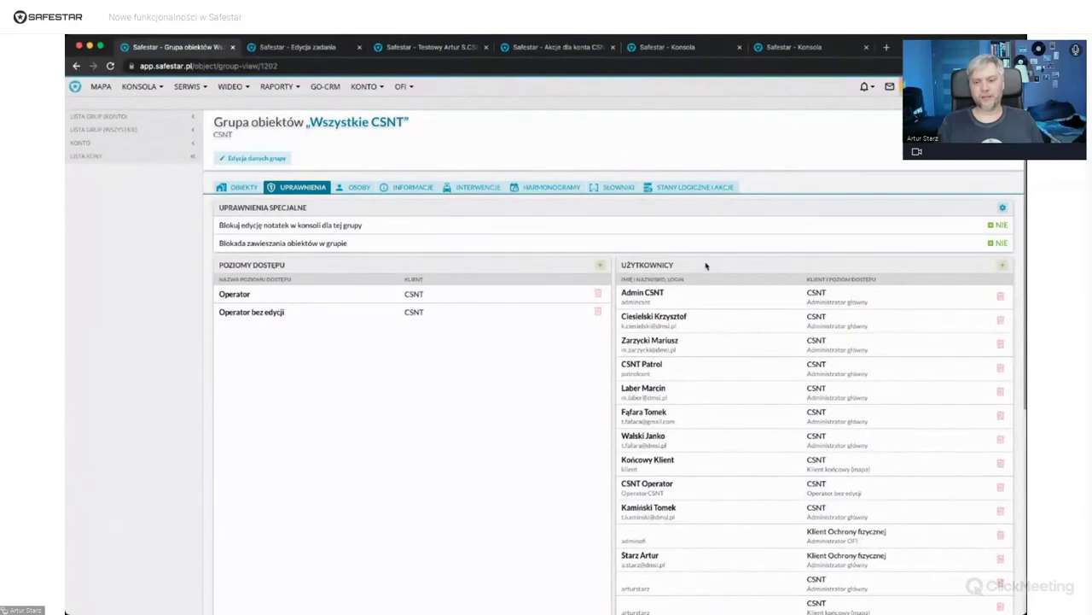
pyautogui.scroll(-5, 720, 391)
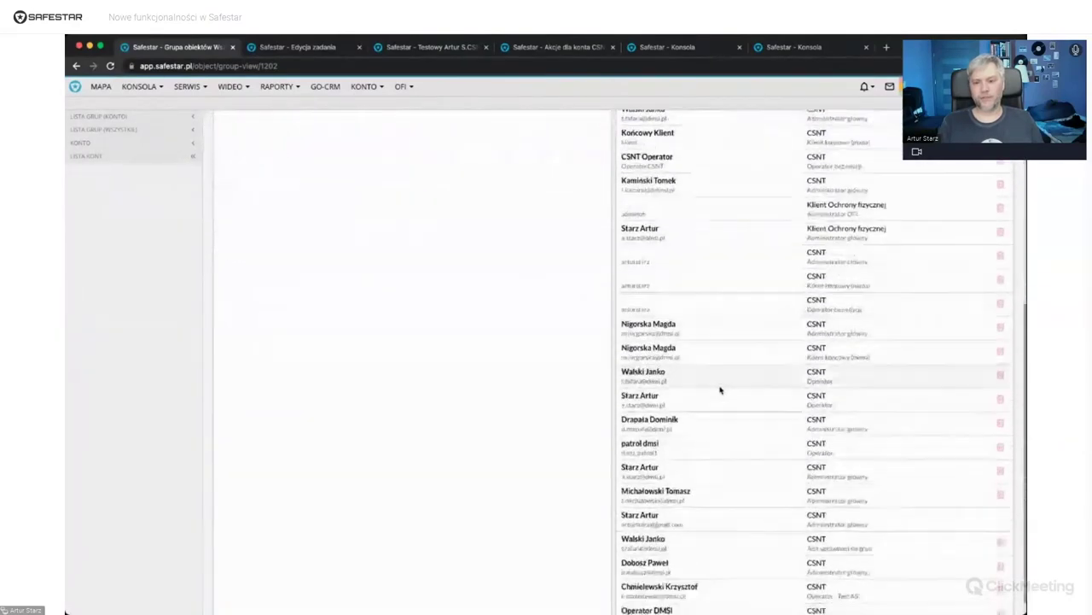
pyautogui.scroll(5, 720, 391)
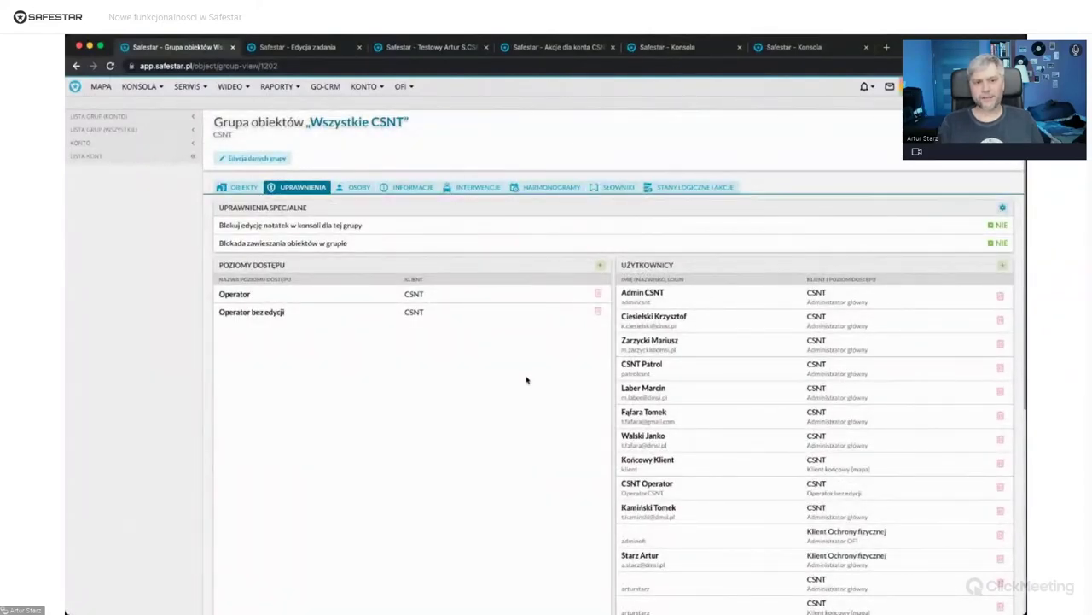
# - Bring up the form for adding a user to the CSNT account and view its object group assignment
pyautogui.click(363, 86)
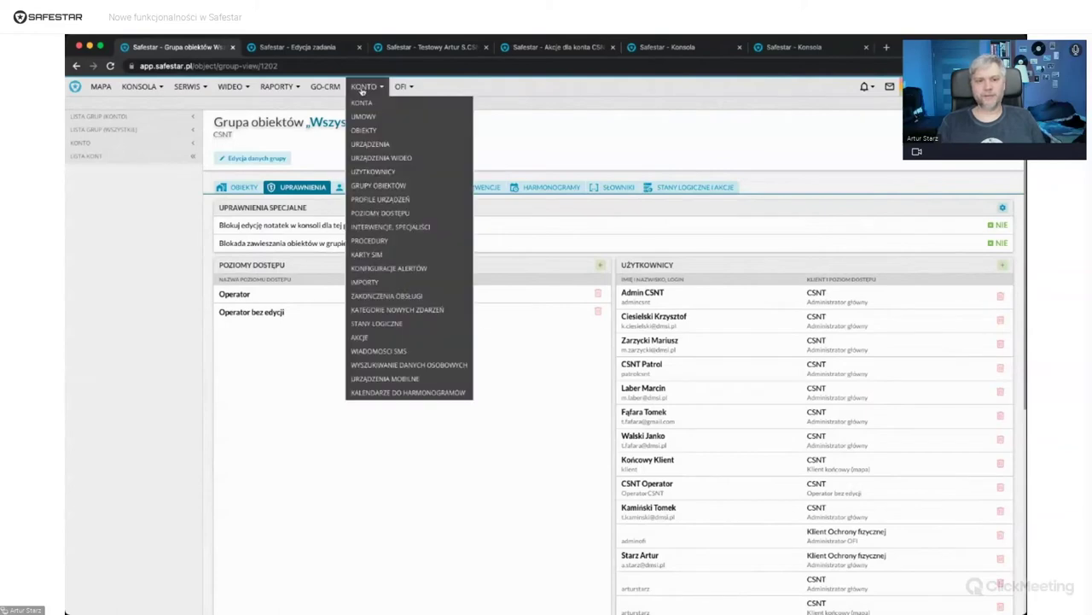
pyautogui.click(305, 48)
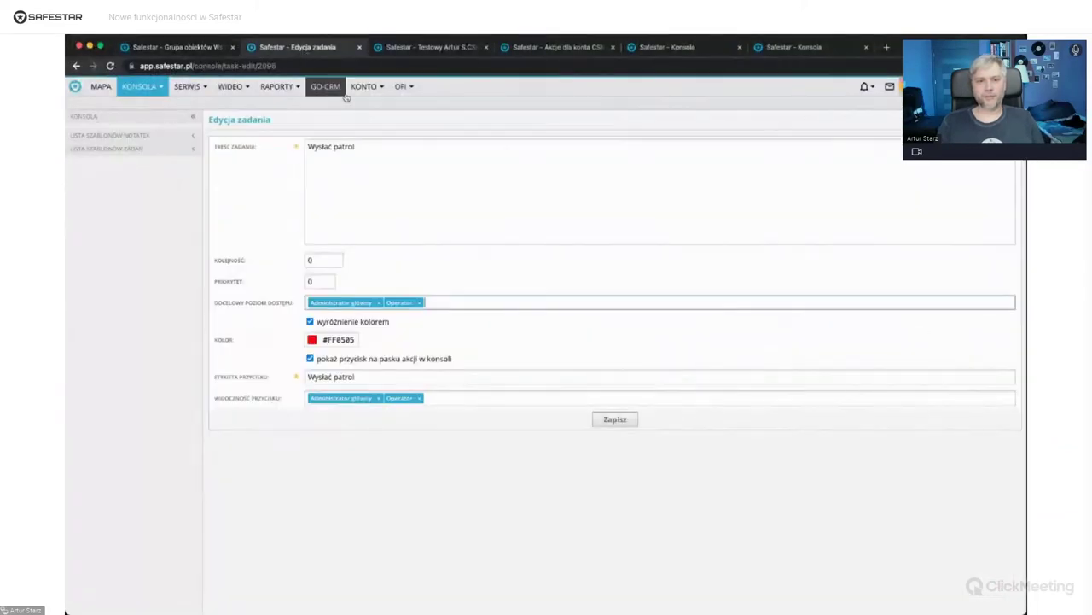
pyautogui.click(364, 86)
pyautogui.click(373, 171)
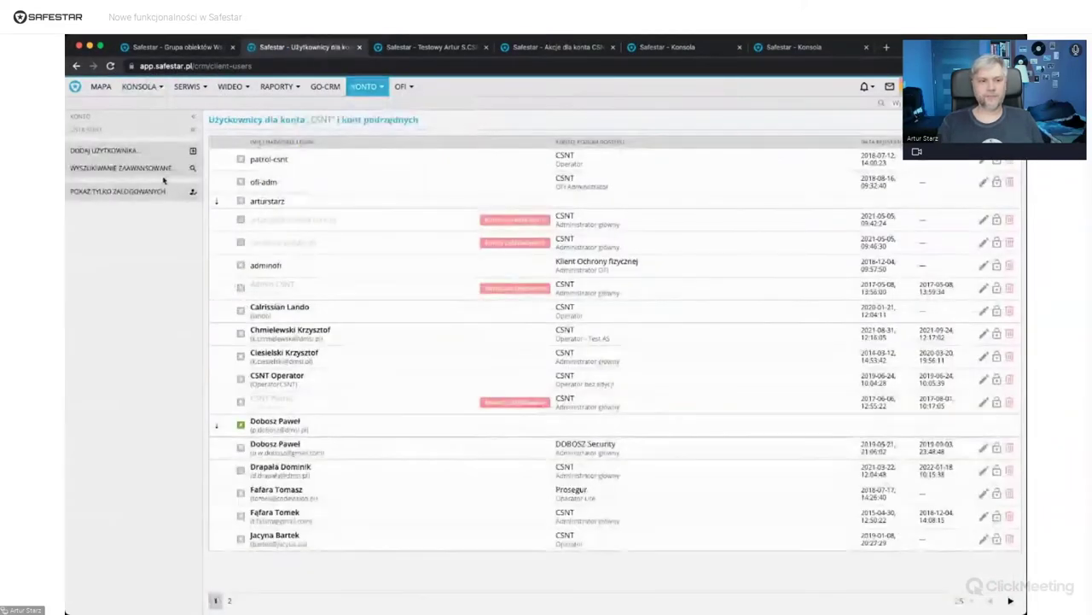
pyautogui.click(125, 151)
pyautogui.click(300, 142)
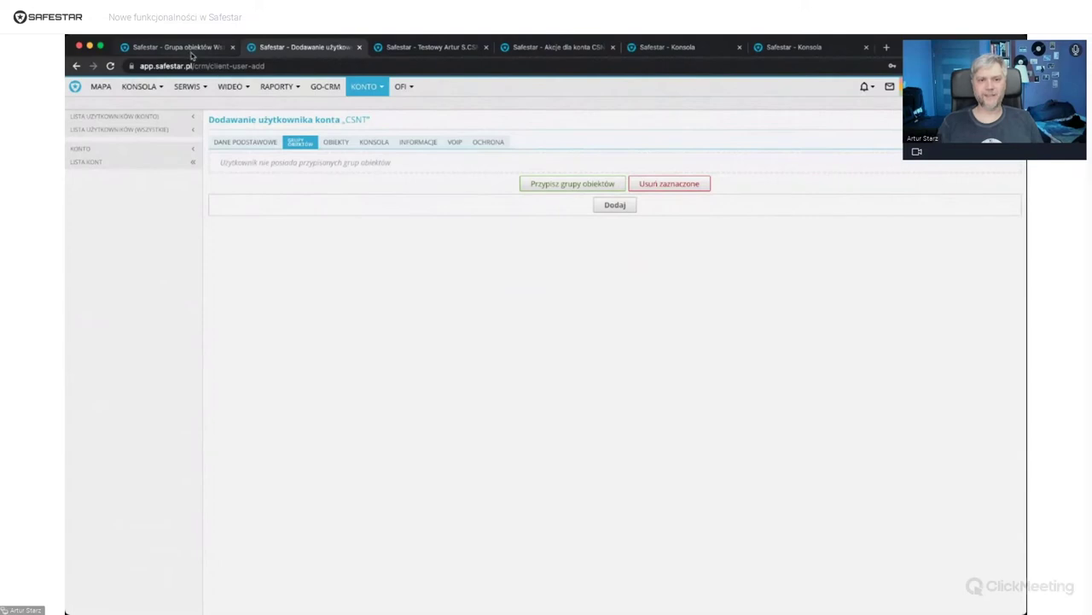
# - Set the new user's access level to Operator, check the object group assignment, and return to the basic data
pyautogui.click(237, 141)
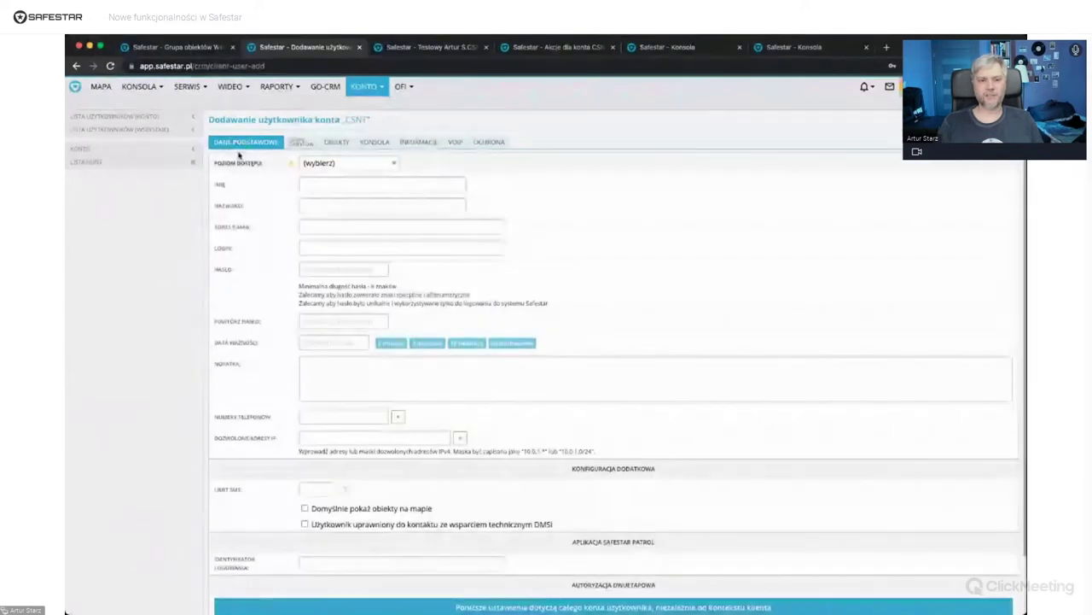
pyautogui.click(341, 191)
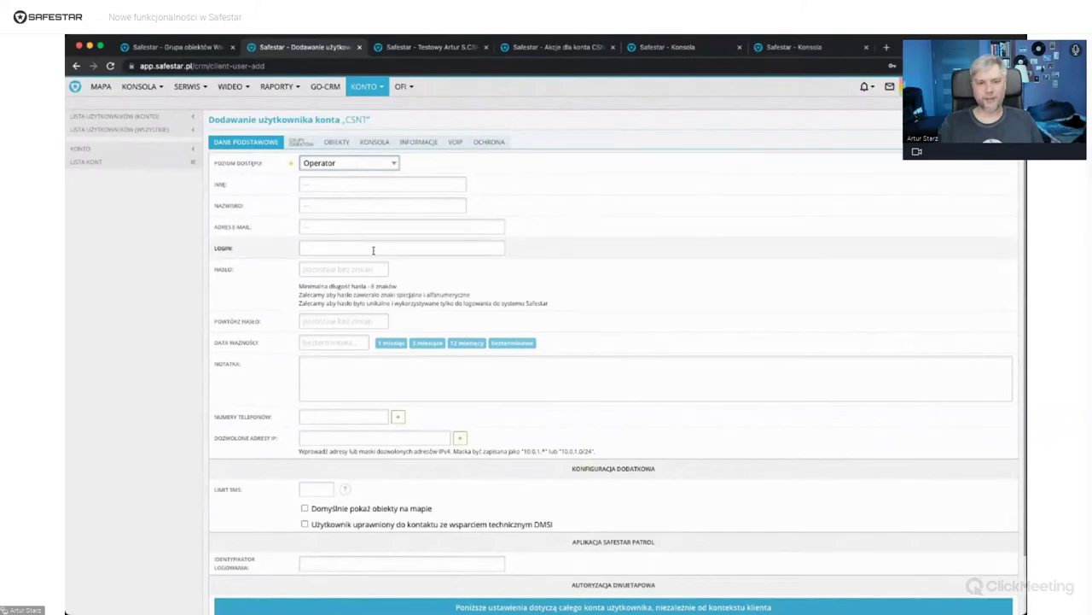
pyautogui.click(301, 142)
pyautogui.click(266, 145)
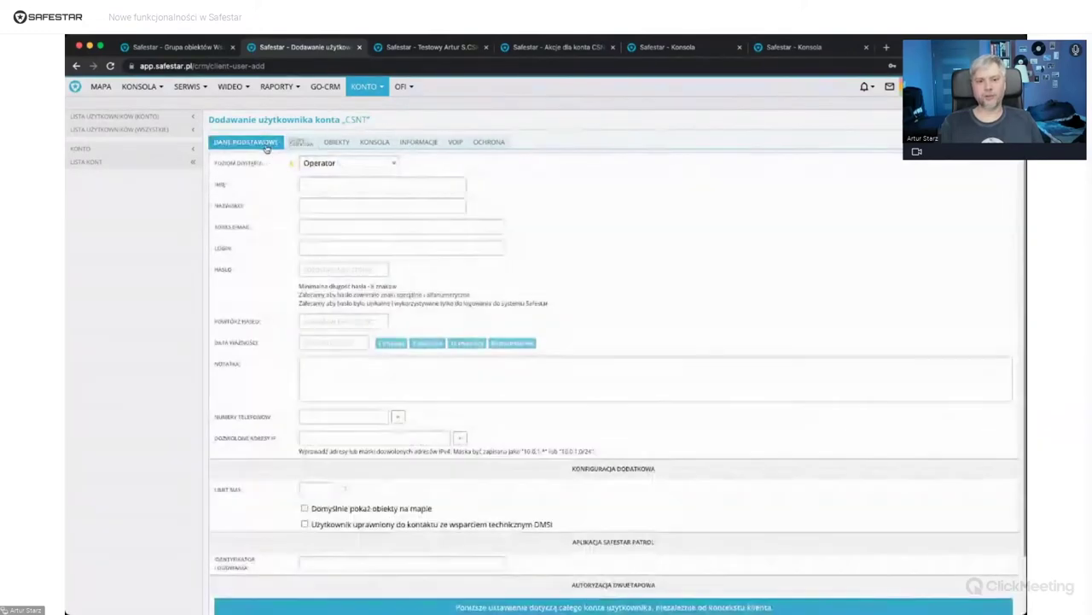
# - Compare the new user form with the permissions of the "Wszystkie CSNT" group, and view the group's contact persons
pyautogui.click(170, 47)
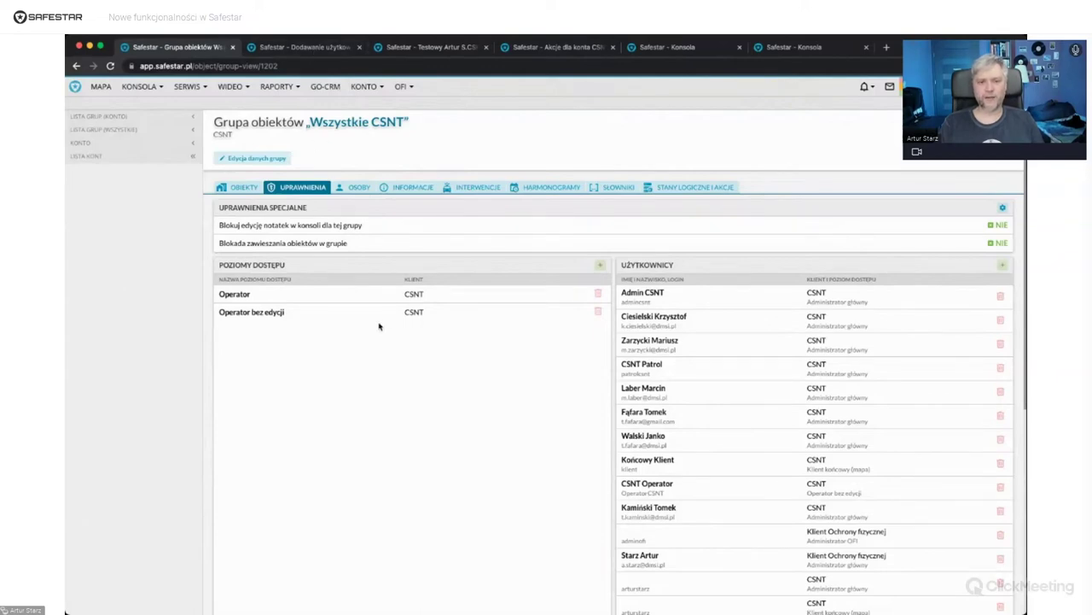
pyautogui.click(292, 49)
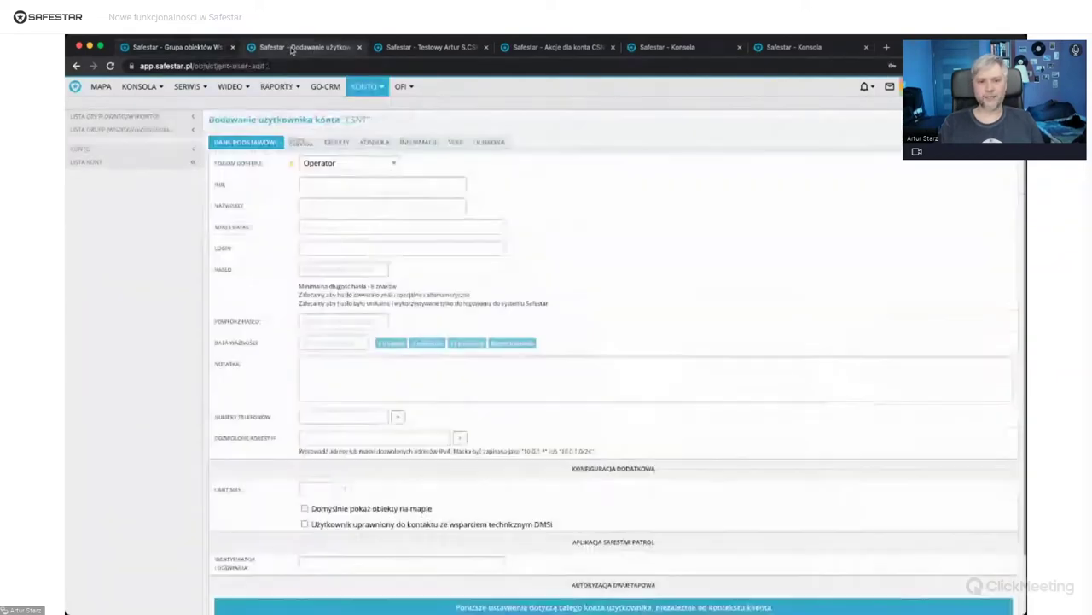
pyautogui.click(203, 48)
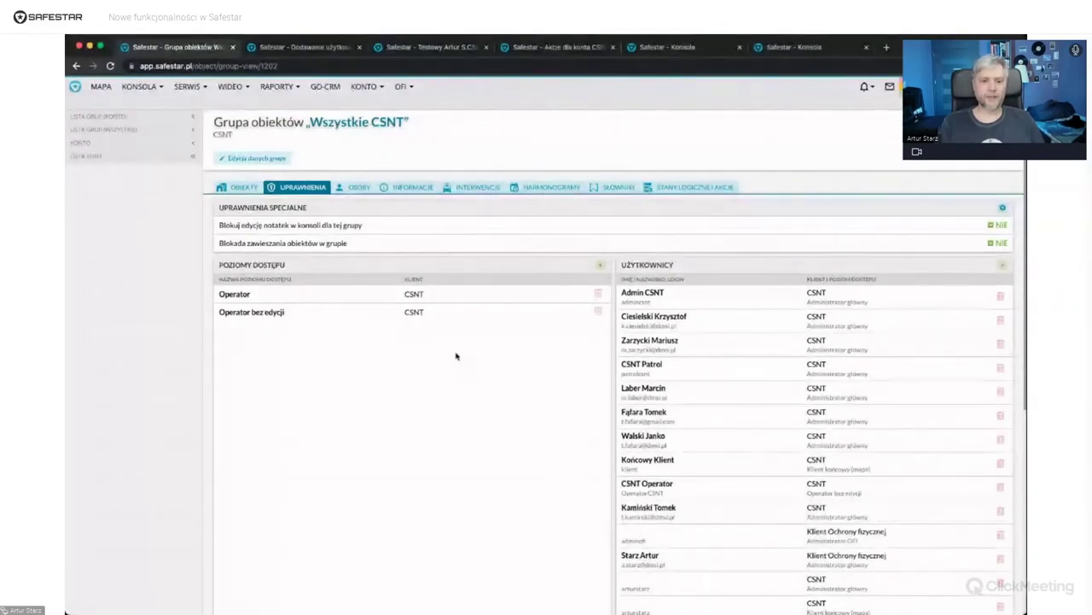
pyautogui.click(354, 190)
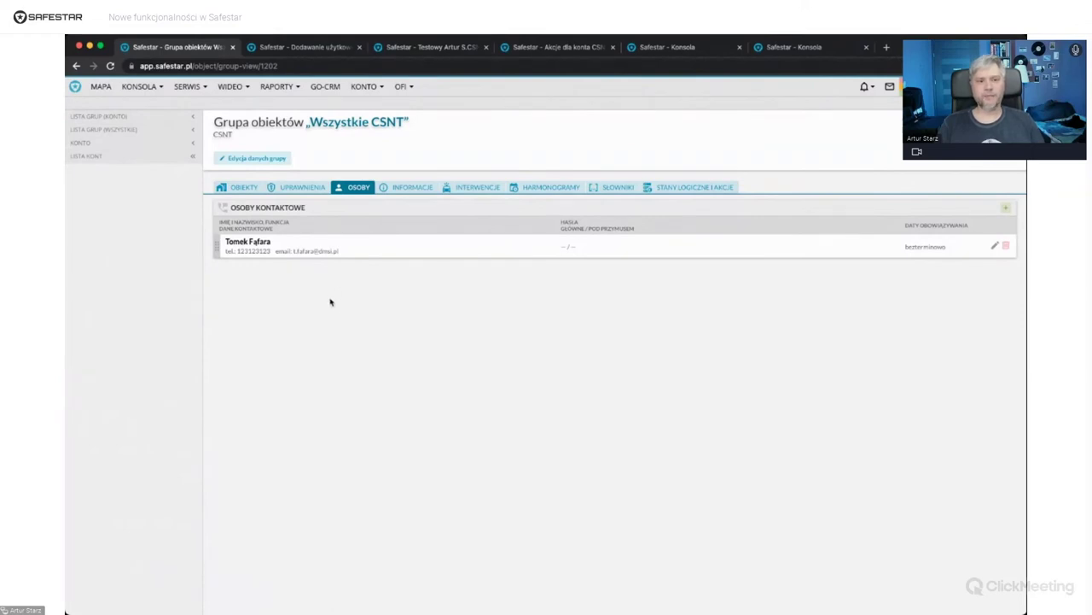
# - Open the "Szwendanie, linia 3 Wjazd bok AI" event in the console and examine the contacts for the object and its group
pyautogui.click(300, 48)
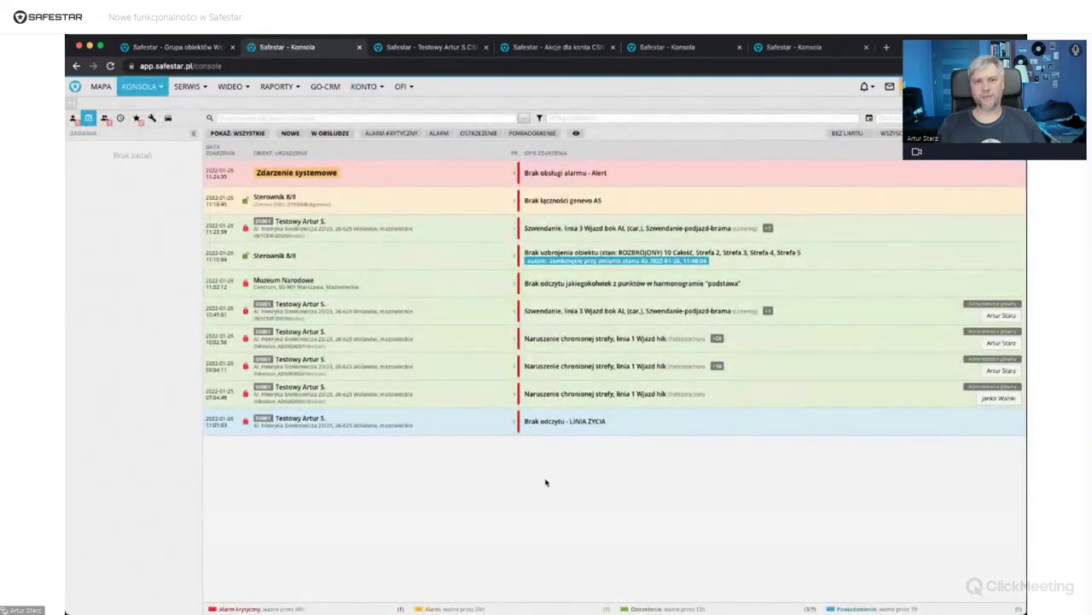
pyautogui.click(630, 228)
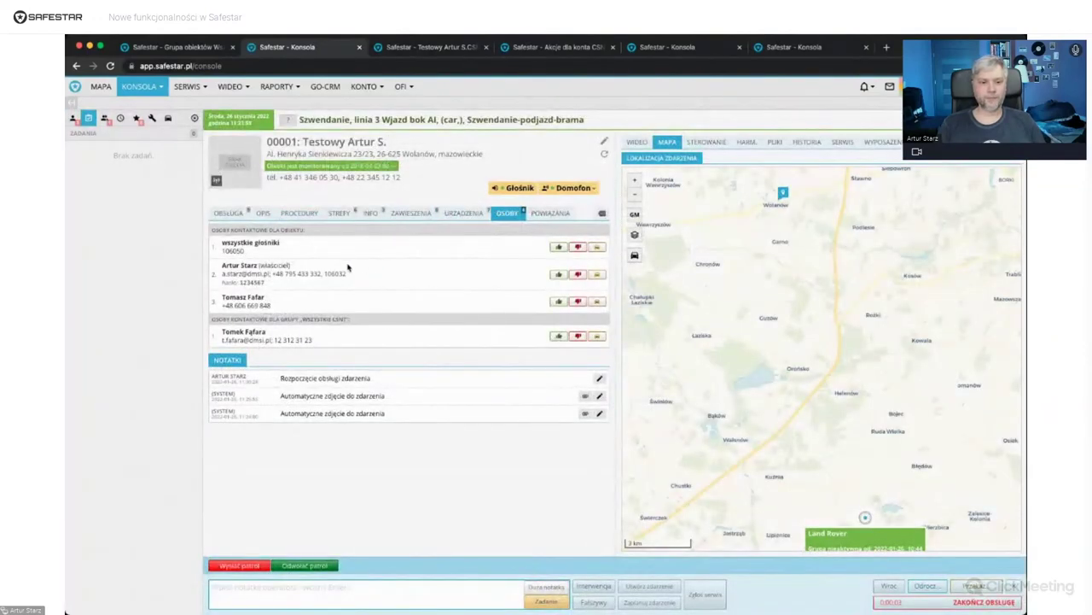
pyautogui.scroll(5, 256, 269)
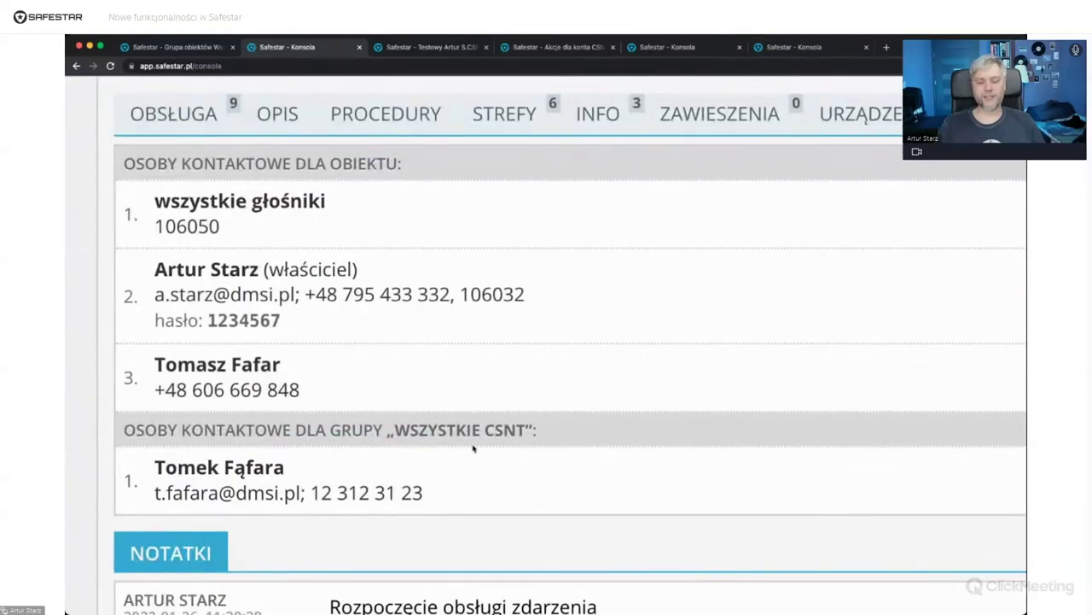
pyautogui.scroll(-5, 473, 446)
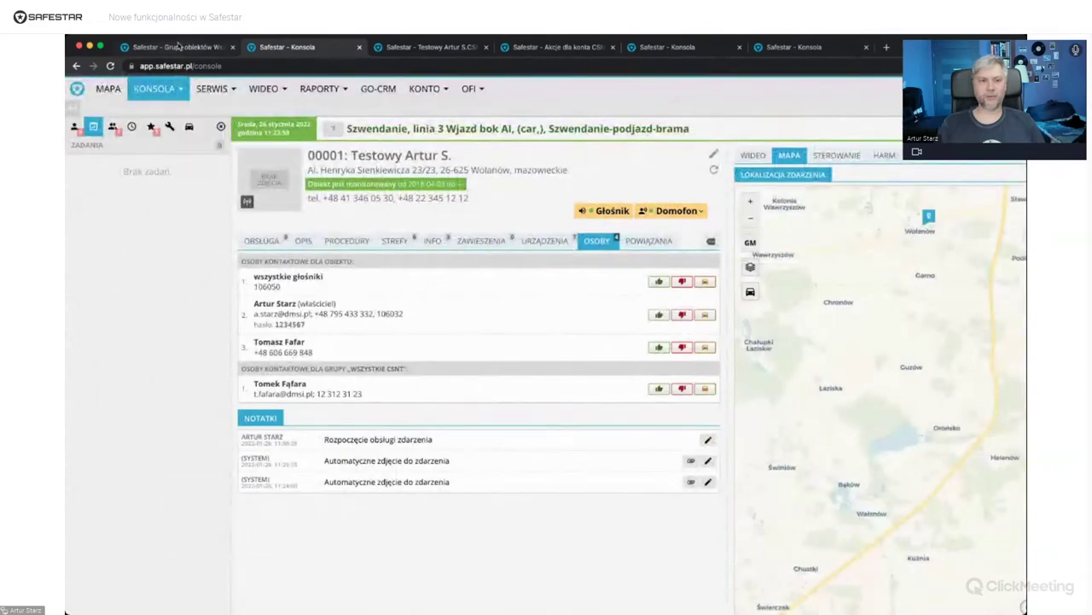
# - Compare the contact persons of the "Wszystkie CSNT" group with those shown in the console event, ending on the group's page
pyautogui.click(175, 47)
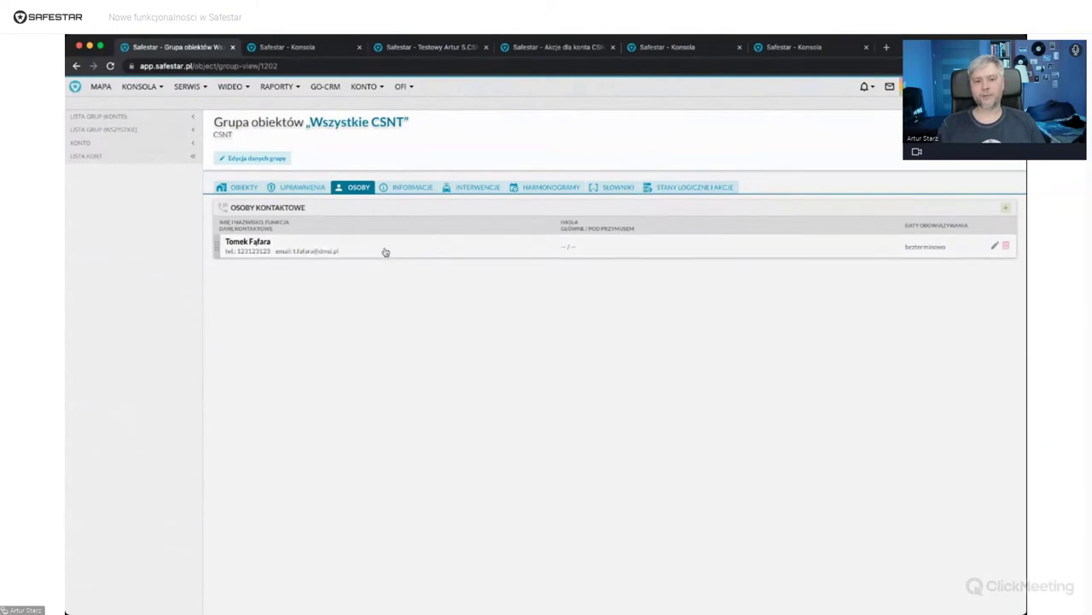
pyautogui.click(314, 47)
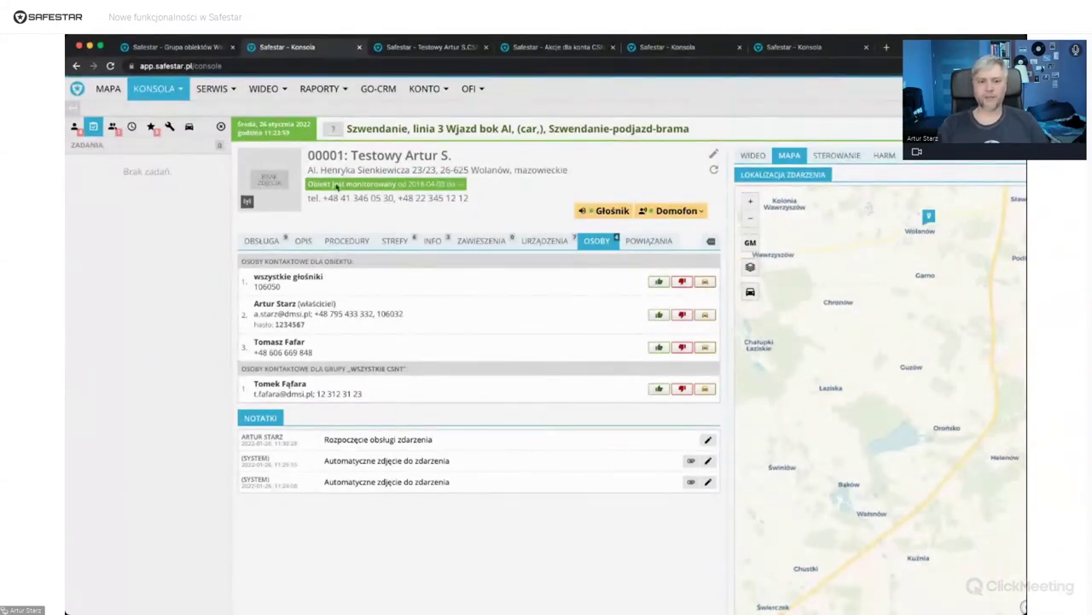
pyautogui.click(212, 50)
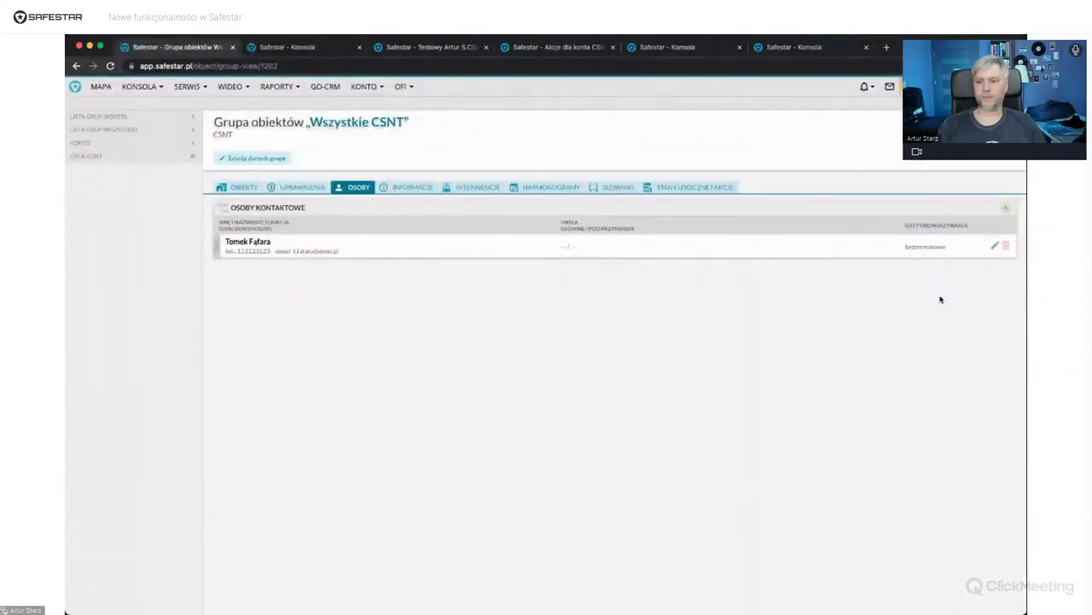
# - Review the edit form of the group's contact person without saving, and compare the contact with those in the console event
pyautogui.click(995, 246)
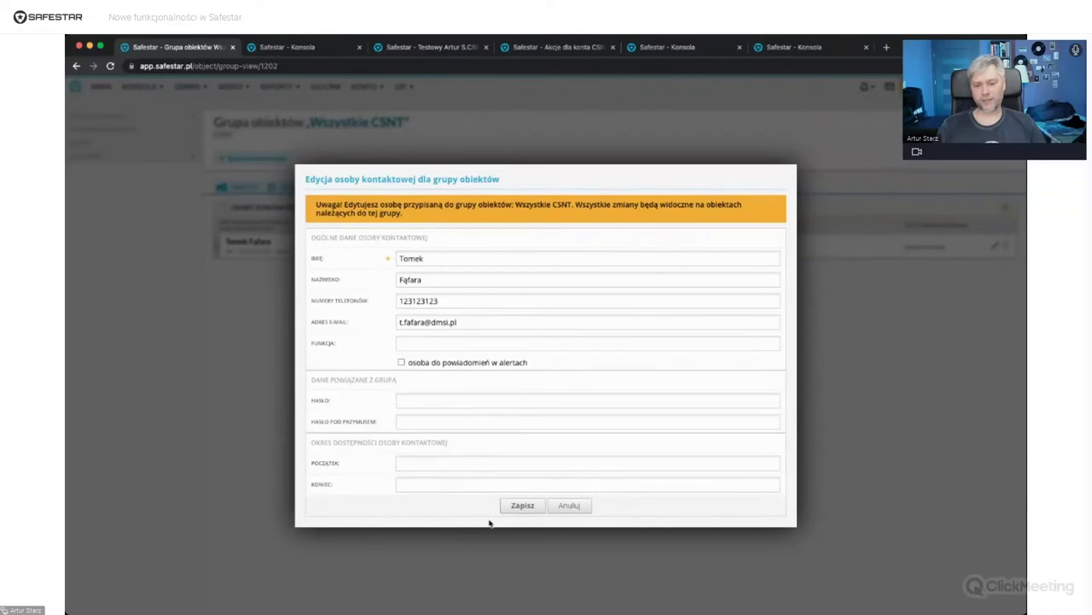
pyautogui.click(569, 505)
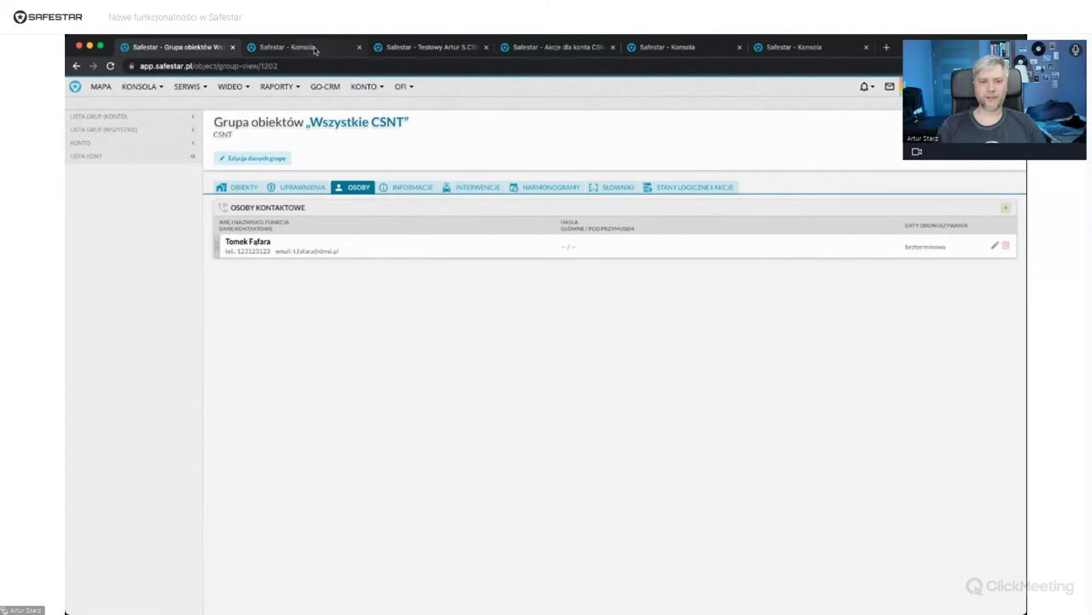
pyautogui.click(312, 47)
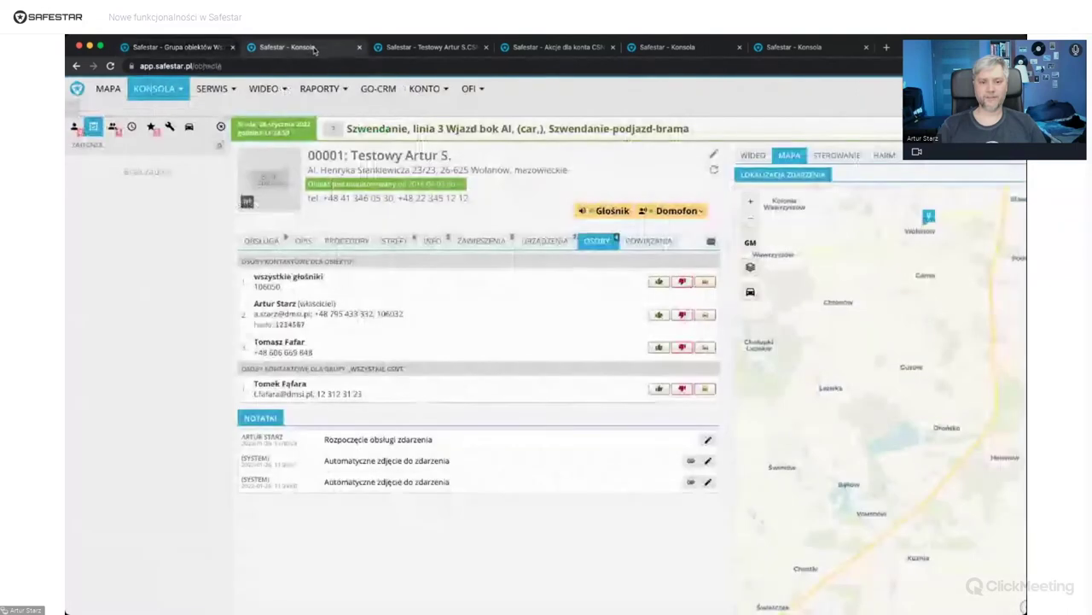
pyautogui.click(210, 47)
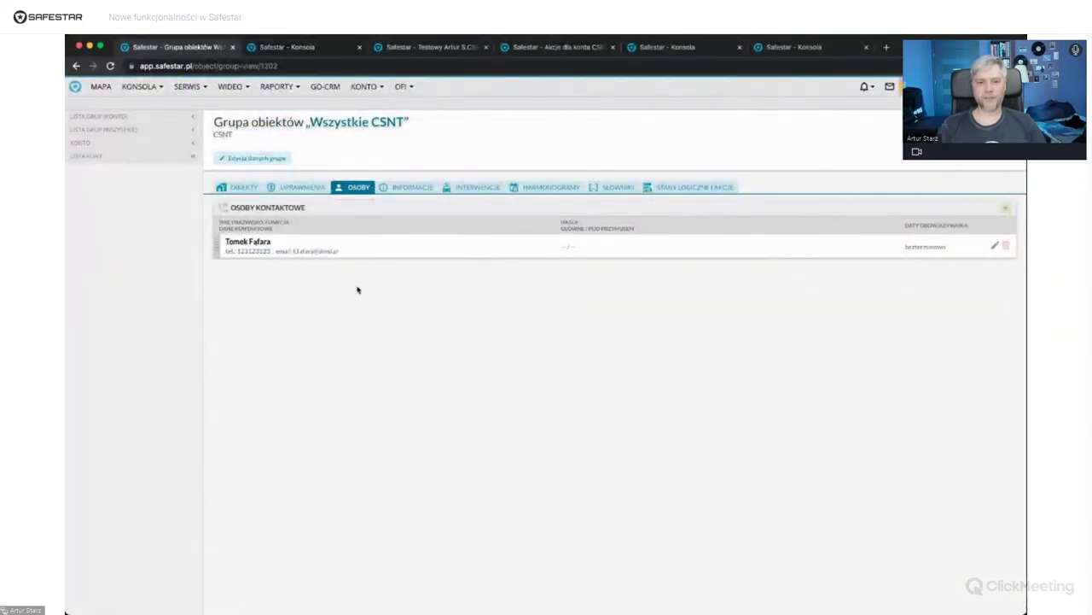
# - Compare the additional information of the "Wszystkie CSNT" group with the group information shown in the console event
pyautogui.click(403, 188)
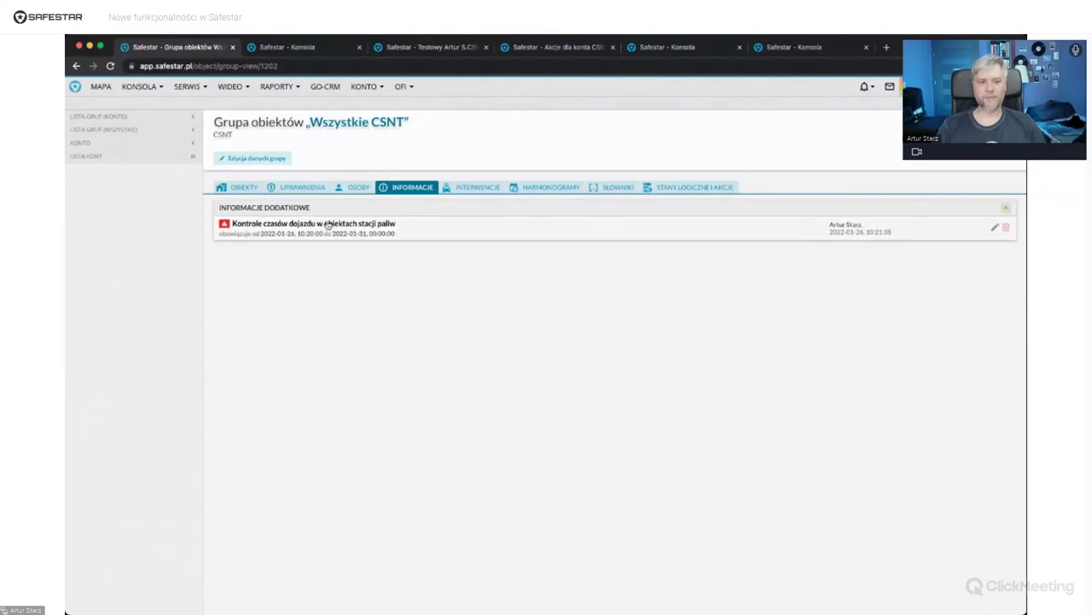
pyautogui.click(298, 47)
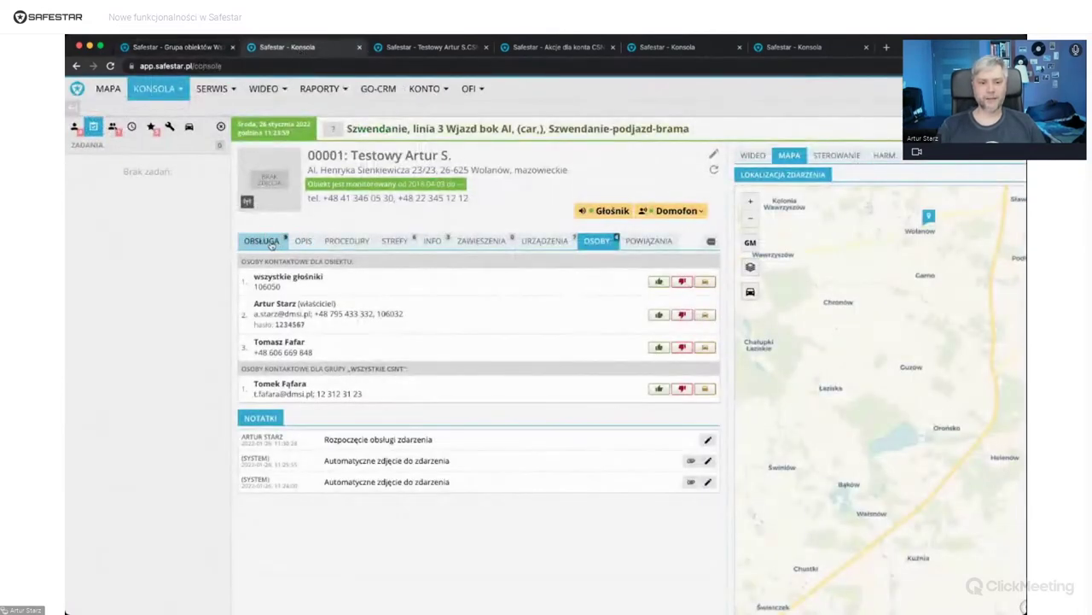
pyautogui.click(433, 240)
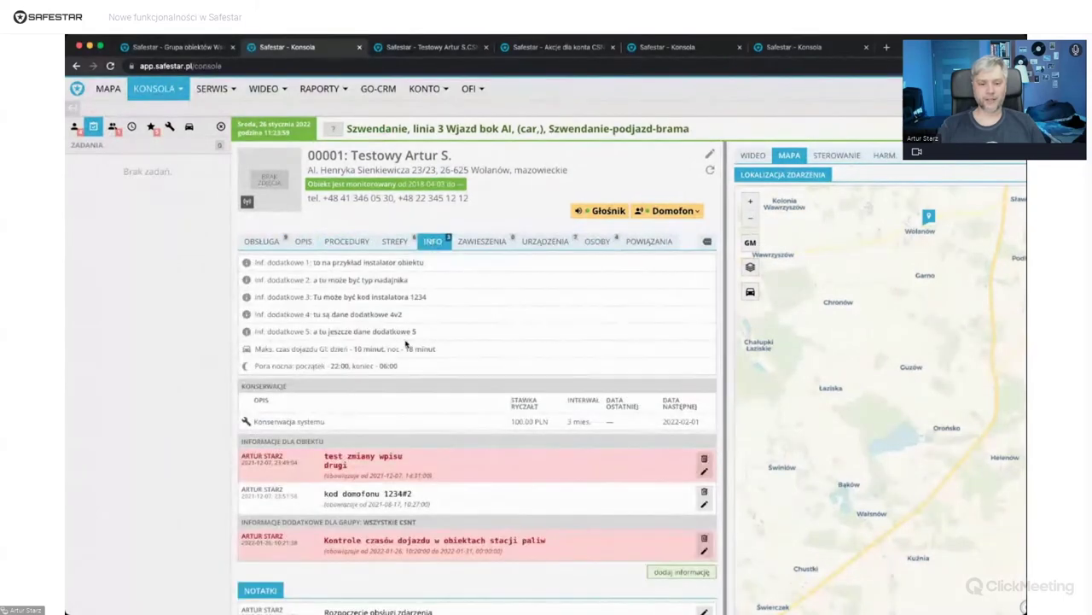
pyautogui.click(431, 48)
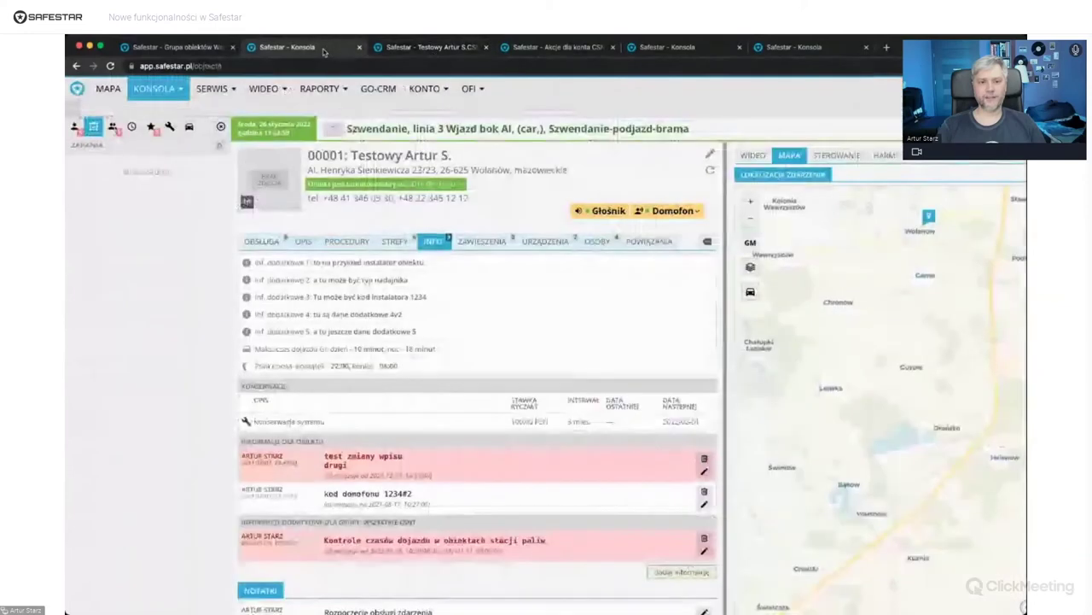
pyautogui.hotkey('ctrl', 'shift', 'Tab')
pyautogui.scroll(-1, 468, 415)
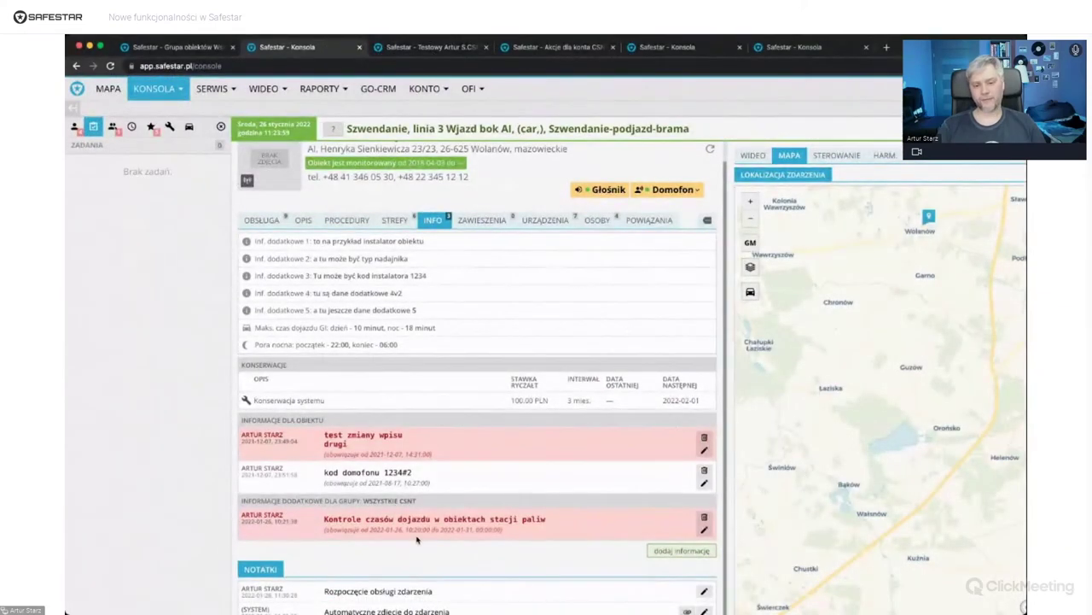
pyautogui.scroll(5, 417, 539)
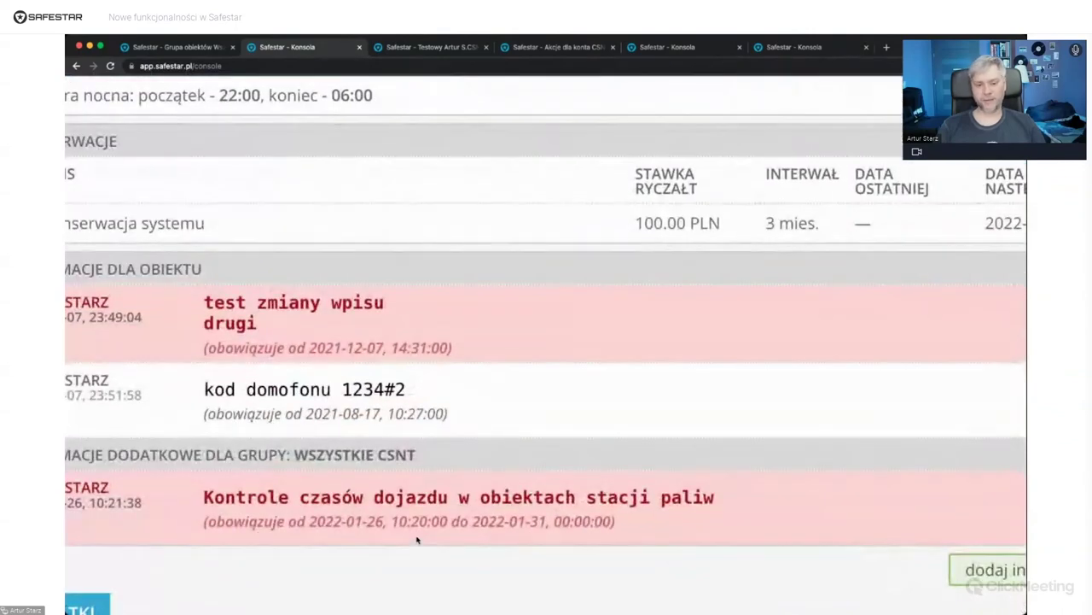
pyautogui.scroll(-5, 417, 539)
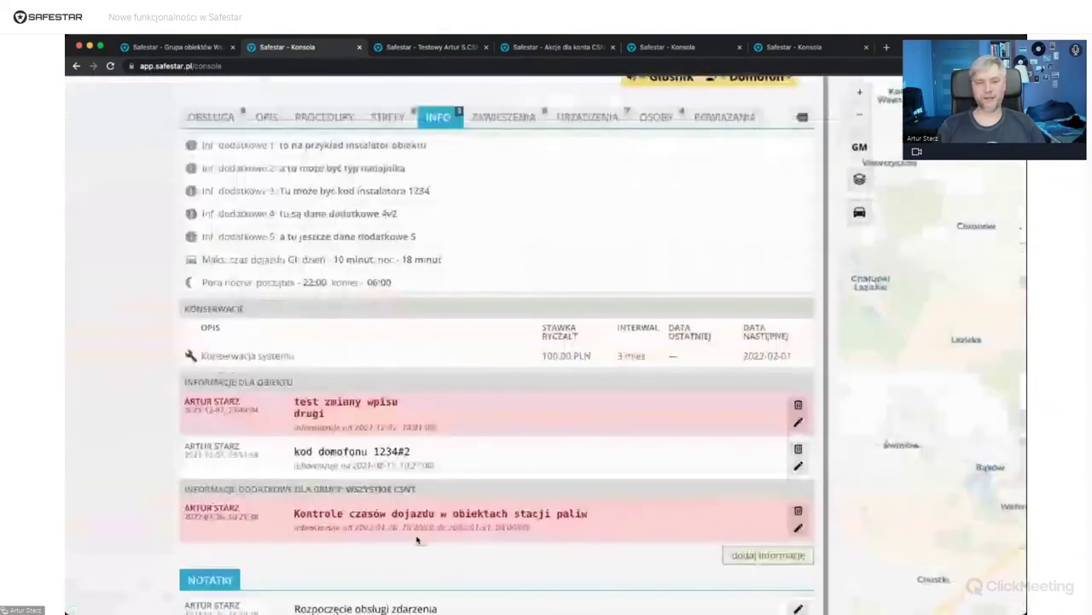
# - Unmark the group's "Kontrole czasów dojazdu w obiektach stacji paliw" information as important, assign it to the intervention group, and refresh the console event
pyautogui.click(174, 47)
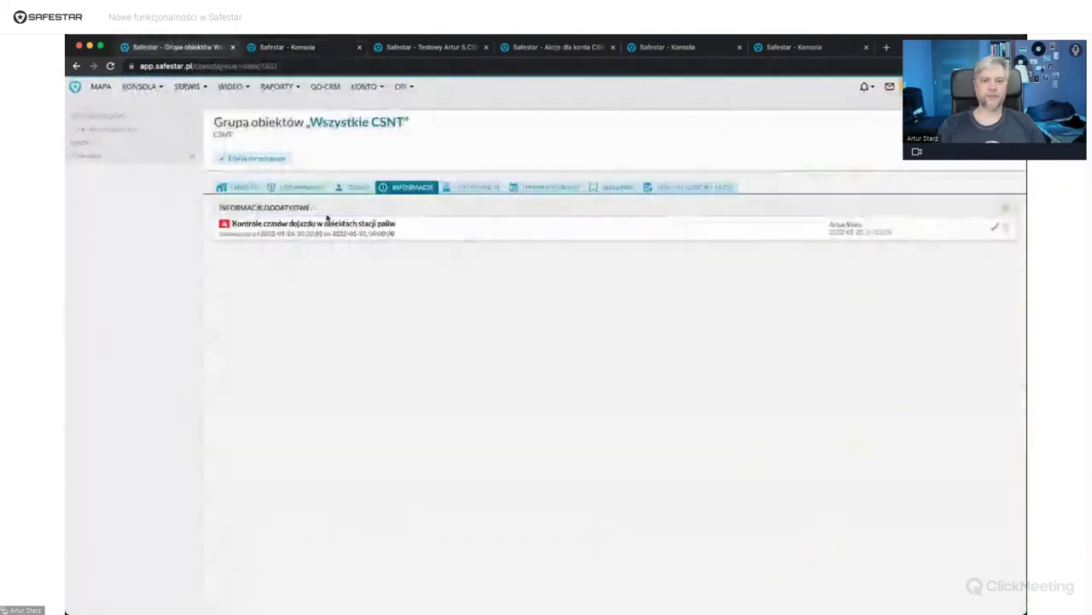
pyautogui.click(332, 226)
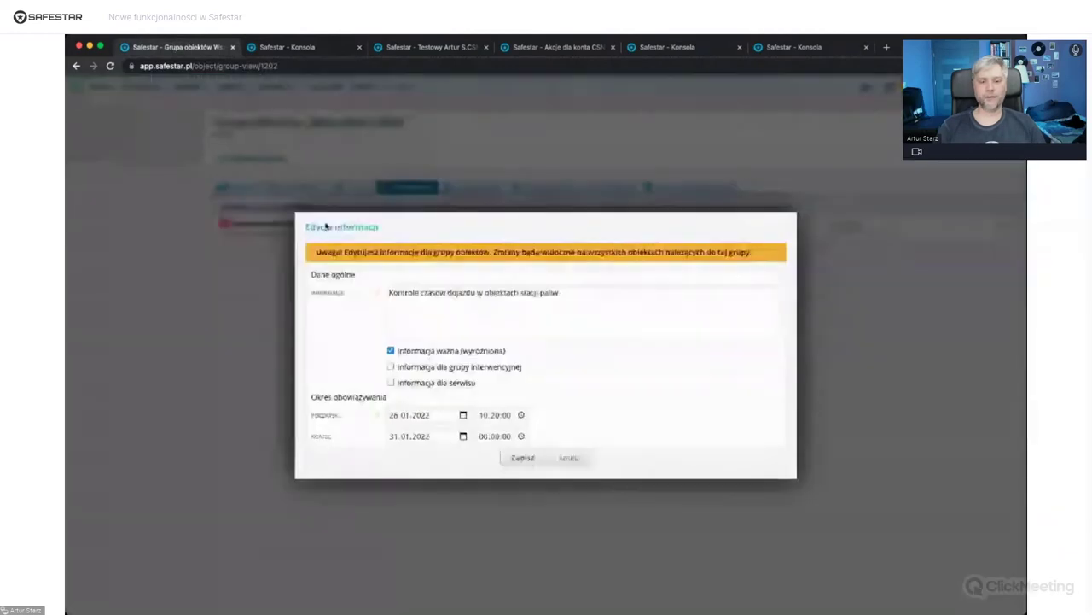
pyautogui.click(390, 351)
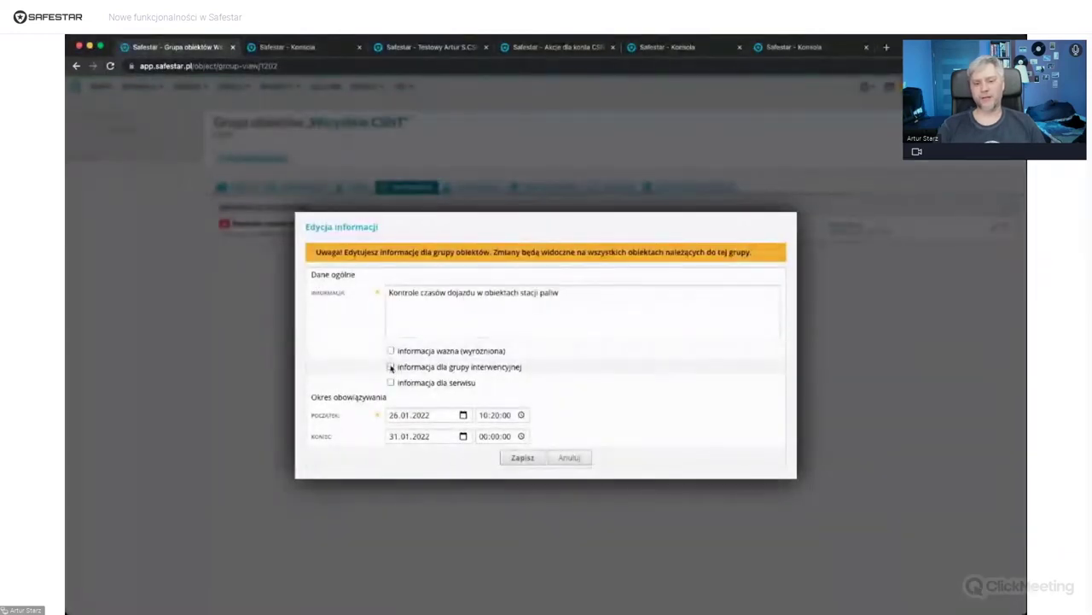
pyautogui.click(390, 367)
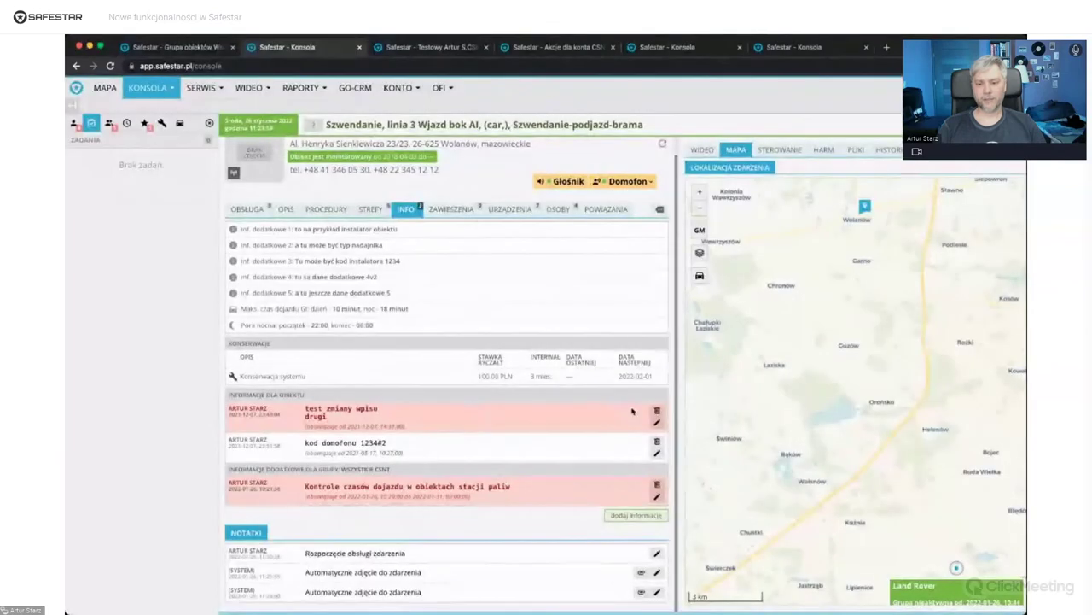
pyautogui.click(663, 146)
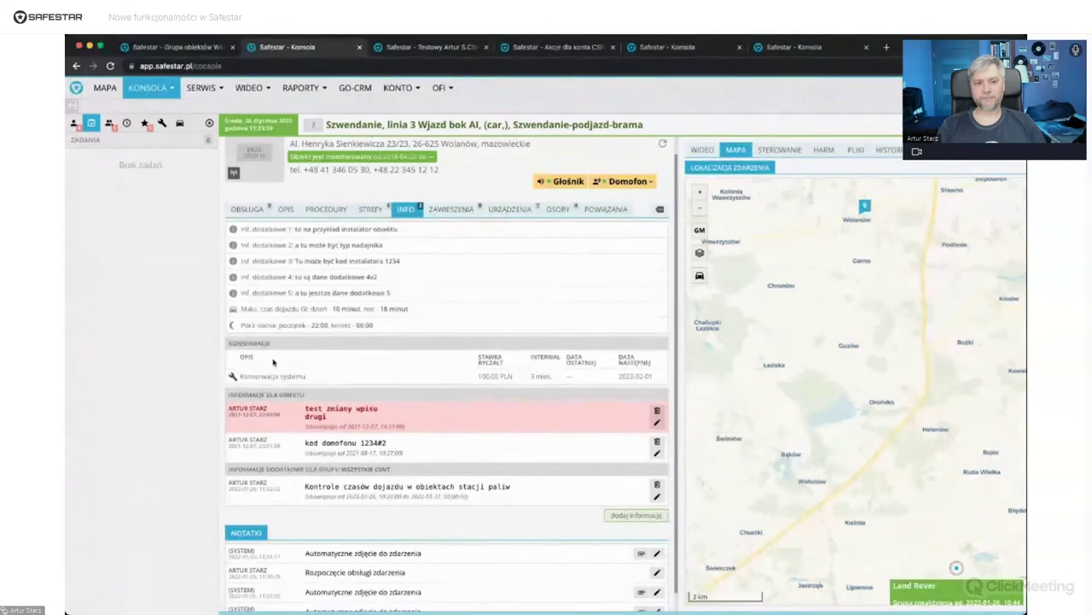
# - Reopen the "Kontrole czasów dojazdu w obiektach stacji paliw" group information to review its validity period, and close it without saving
pyautogui.click(186, 48)
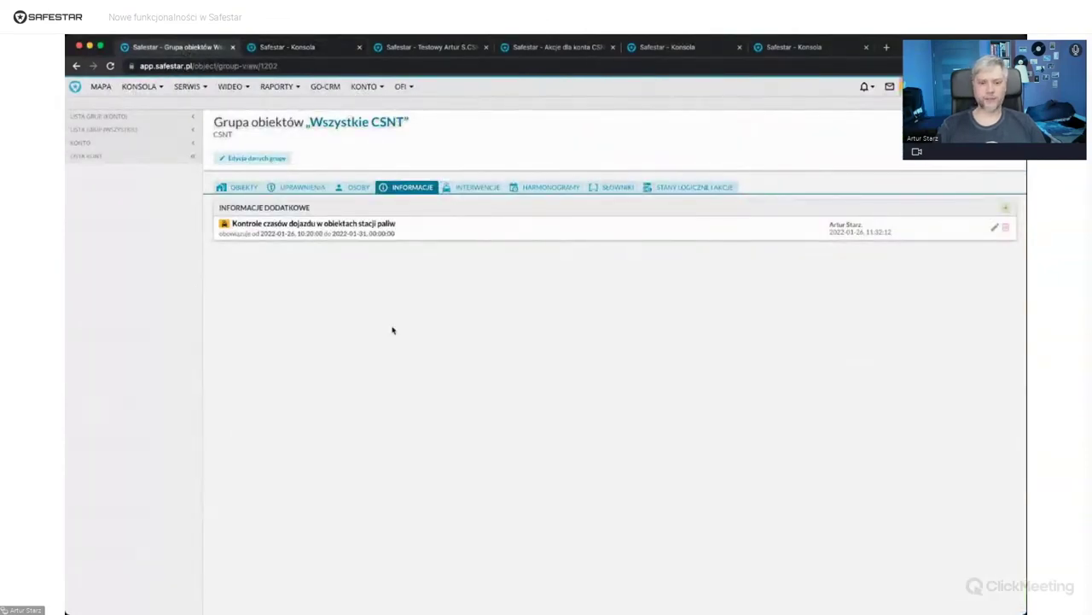
pyautogui.click(376, 227)
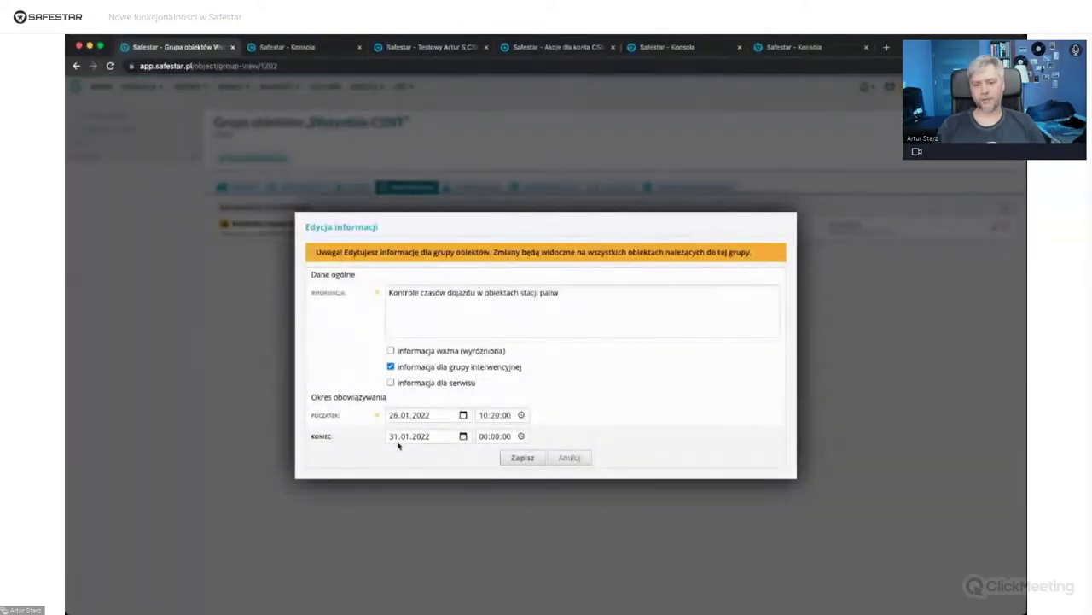
pyautogui.click(580, 459)
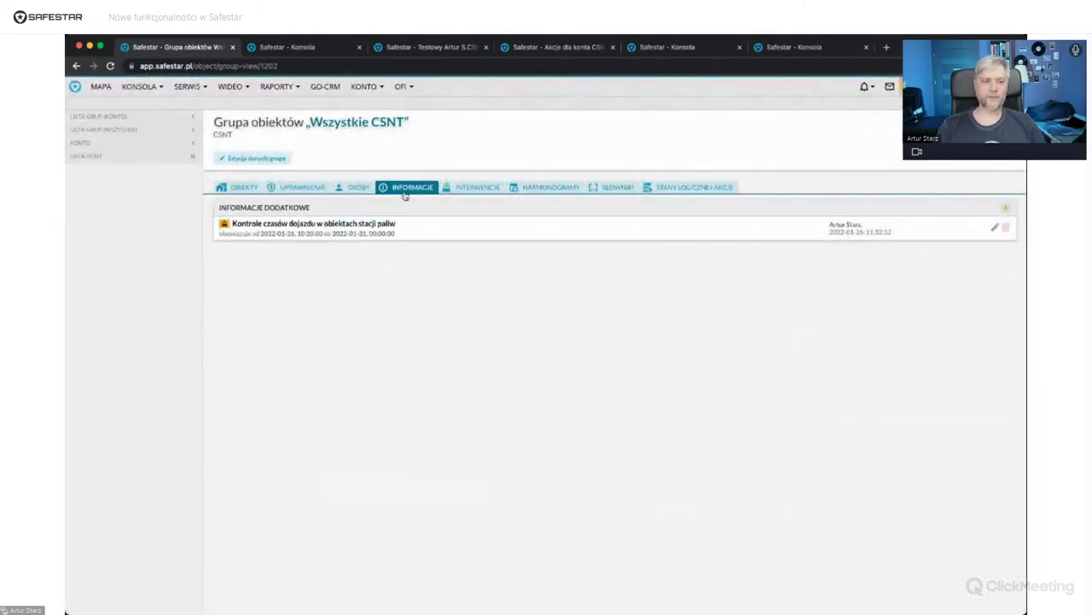
# - View the patrols and service interventions assigned to the "Wszystkie CSNT" group, and return the console to its event list
pyautogui.click(473, 188)
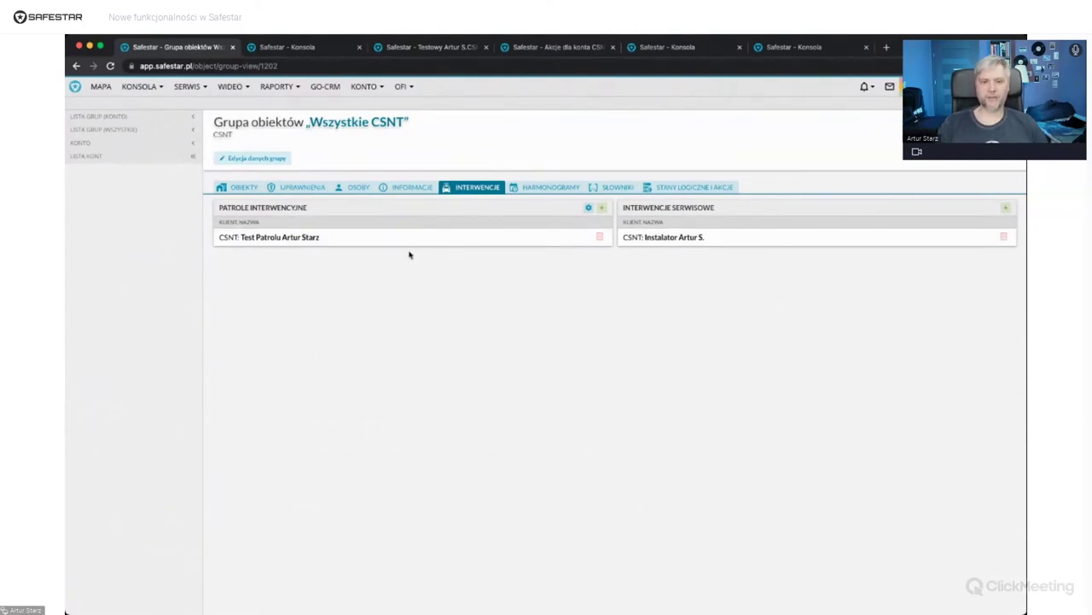
pyautogui.click(286, 47)
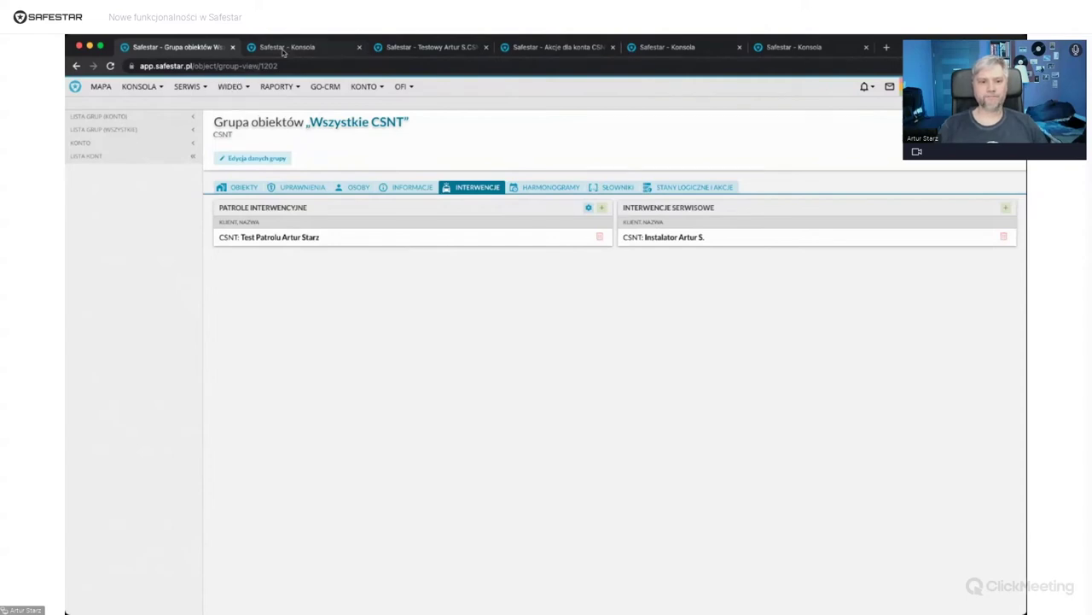
pyautogui.scroll(-1, 370, 449)
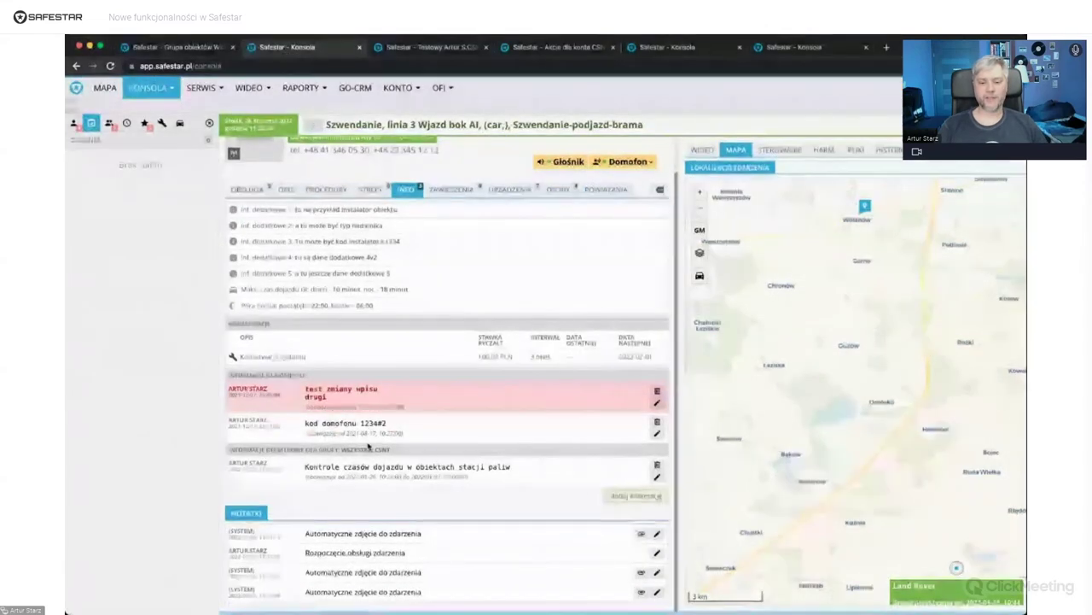
pyautogui.click(154, 88)
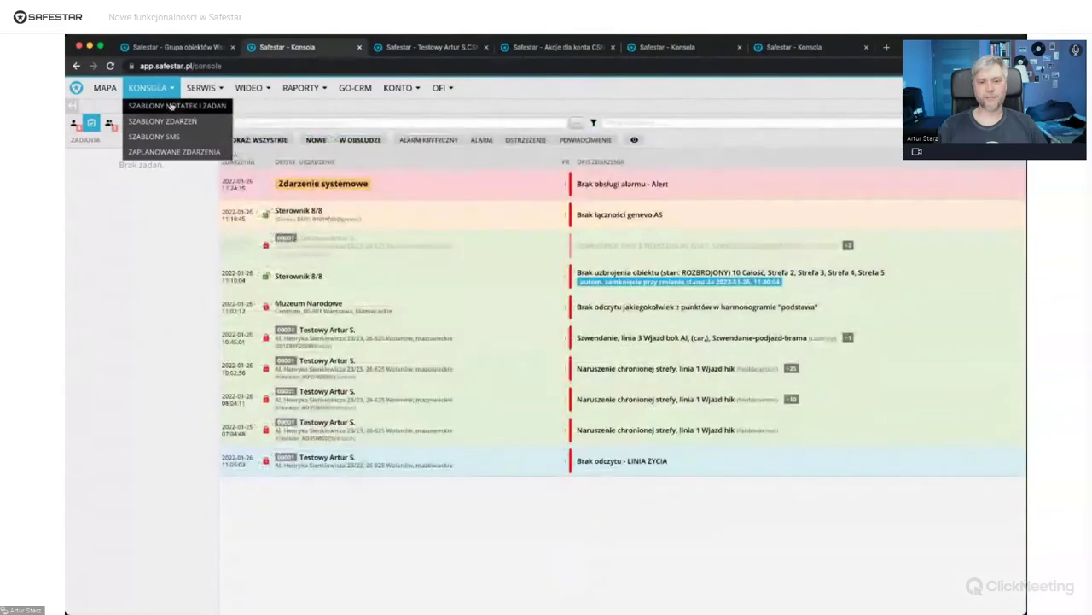
pyautogui.click(193, 49)
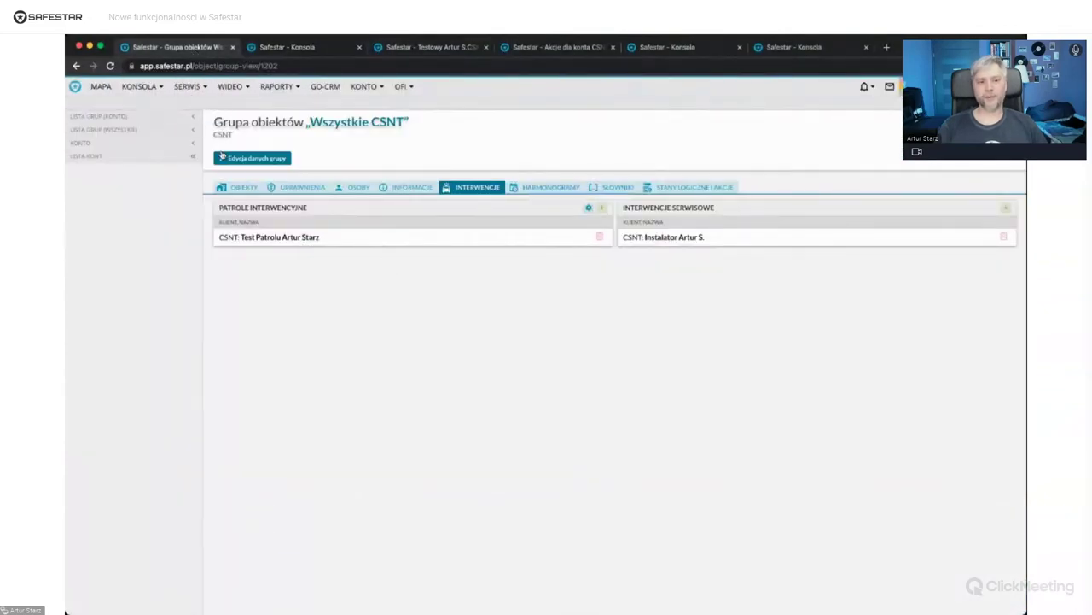
# - Open the 10:45:01 "Szwendanie, linia 3 Wjazd bok AI" event in the console and view the patrols available for intervention
pyautogui.click(282, 49)
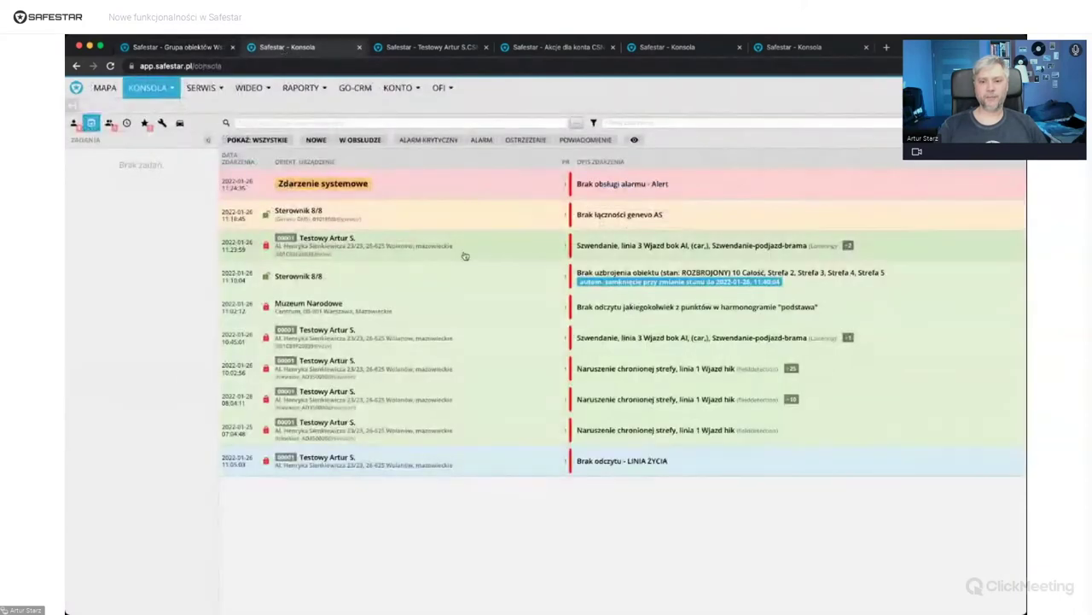
pyautogui.click(523, 343)
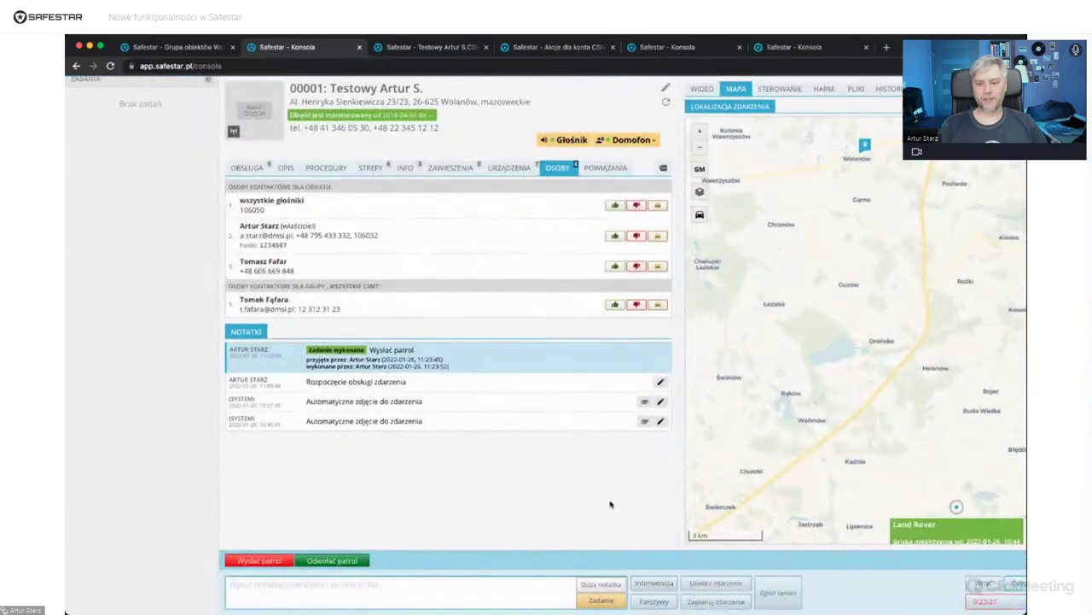
pyautogui.click(593, 588)
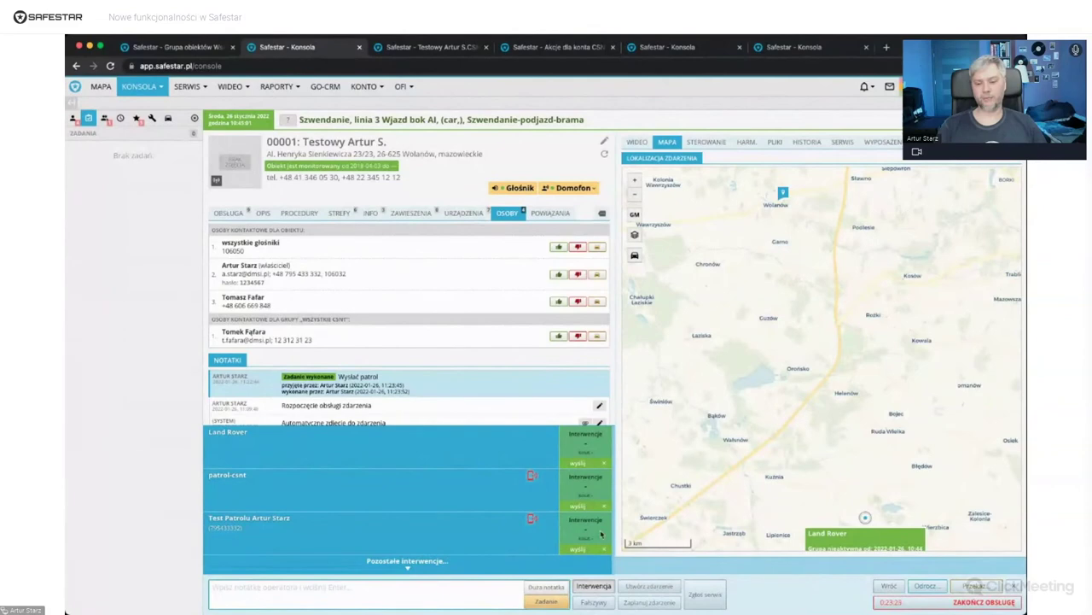
pyautogui.click(574, 550)
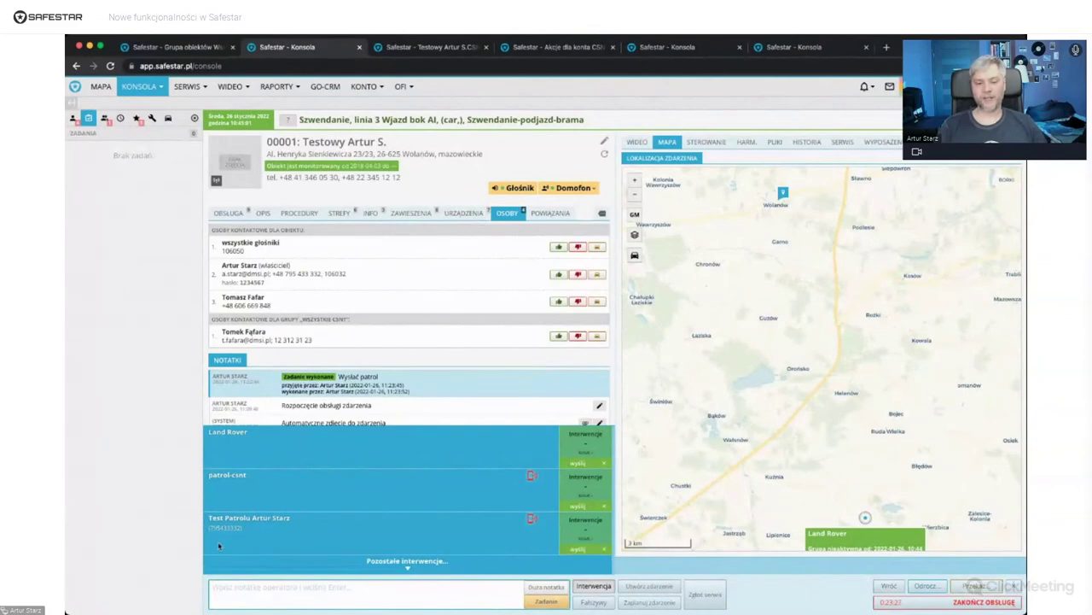
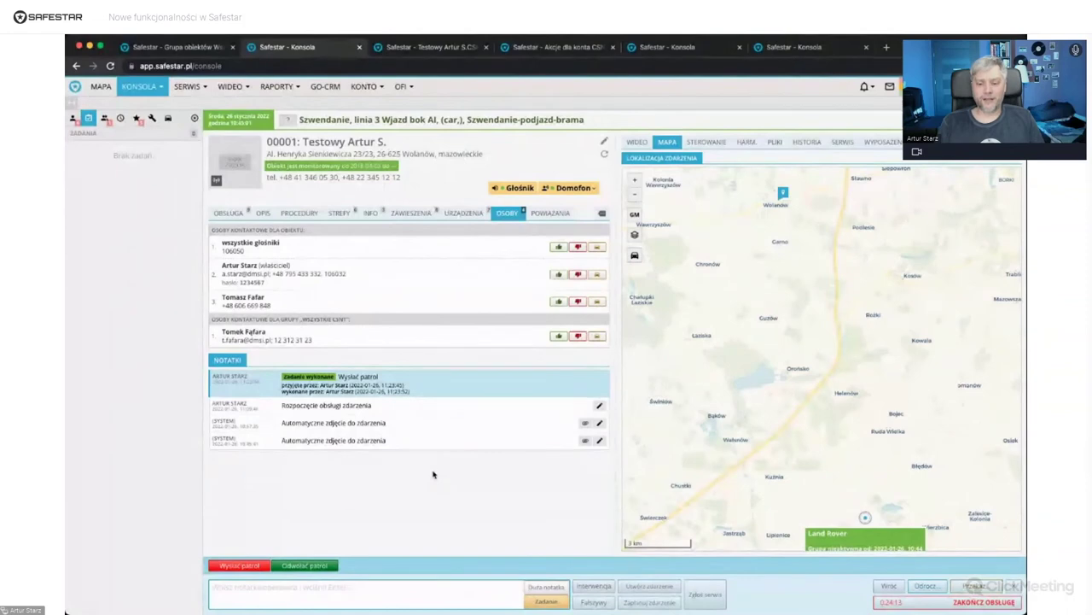
# - Expand the event's intervention list to the remaining patrols, examine the group's patrols and their contact options, and close the list
pyautogui.click(593, 585)
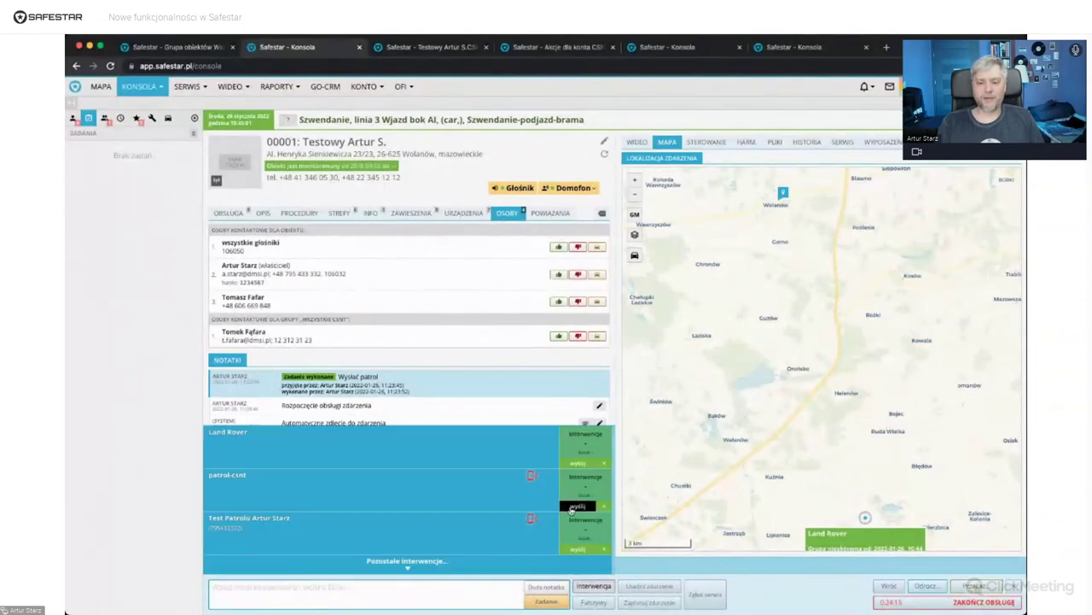
pyautogui.click(556, 568)
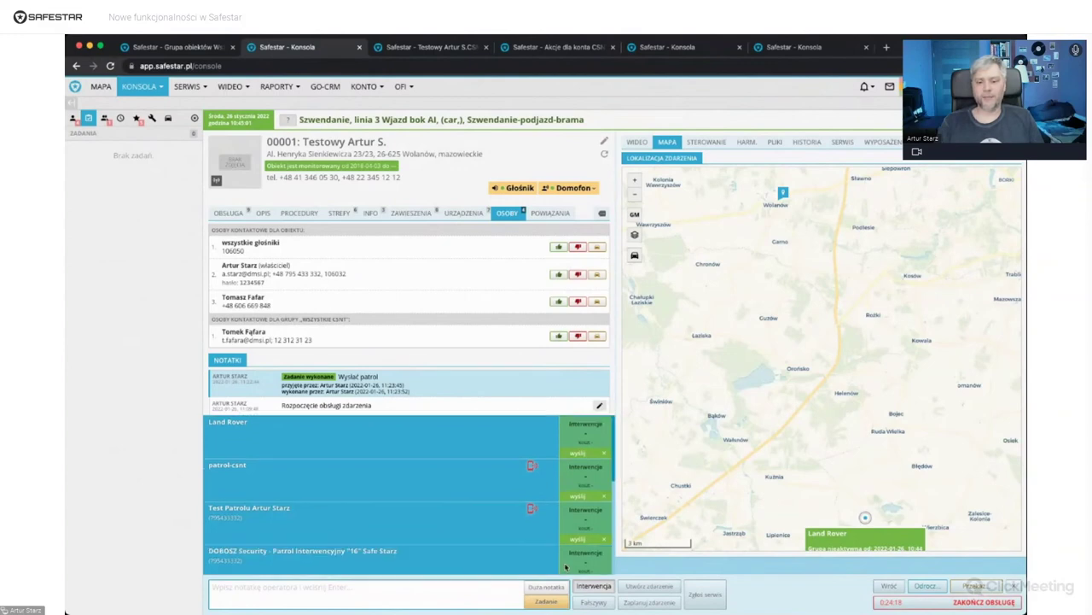
pyautogui.click(639, 566)
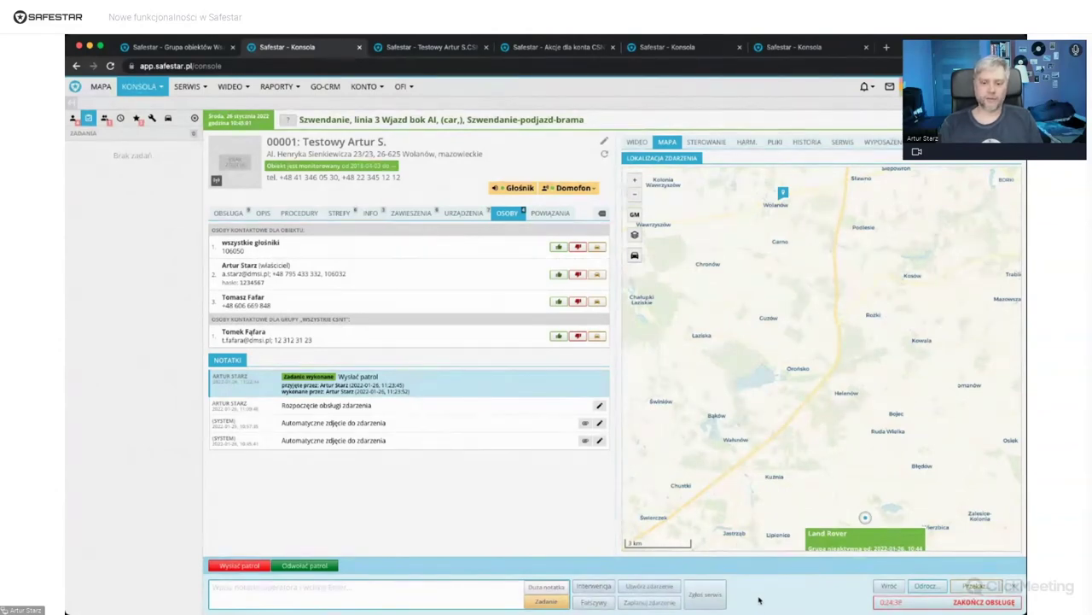
pyautogui.click(585, 586)
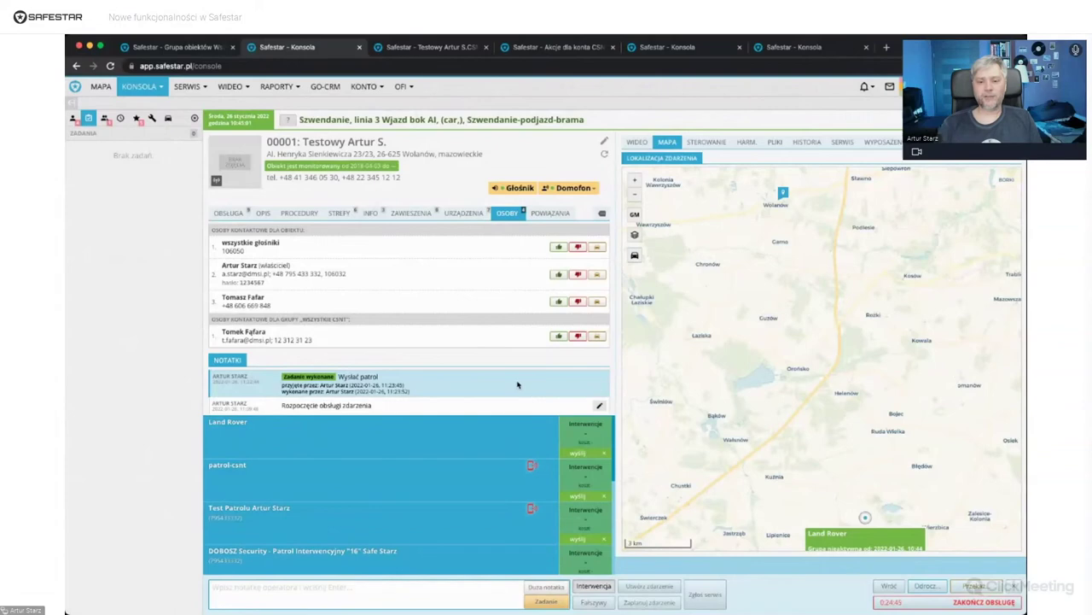
pyautogui.click(594, 586)
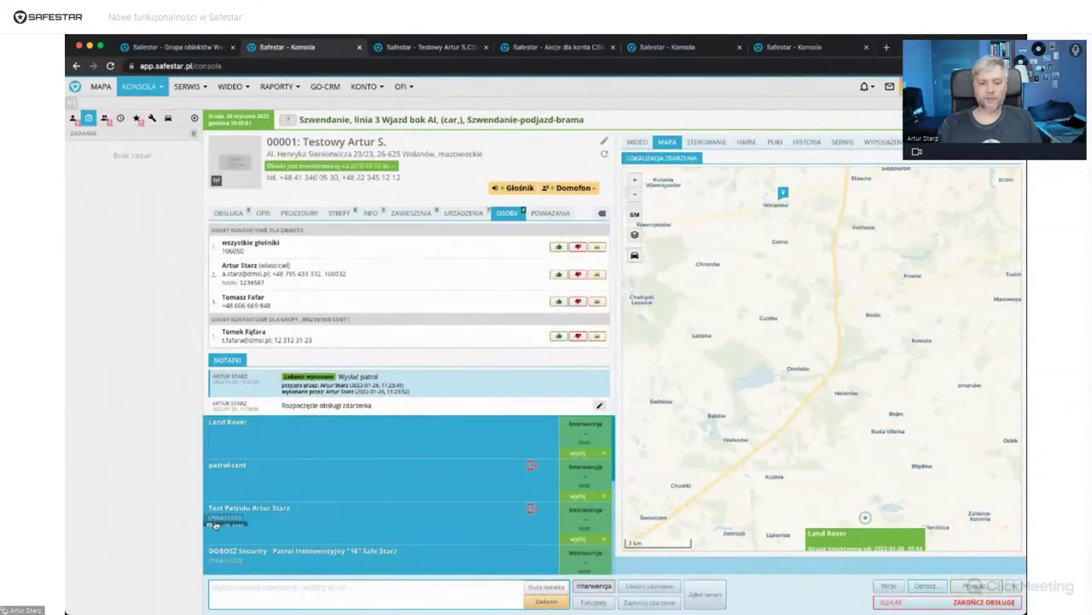
pyautogui.click(156, 516)
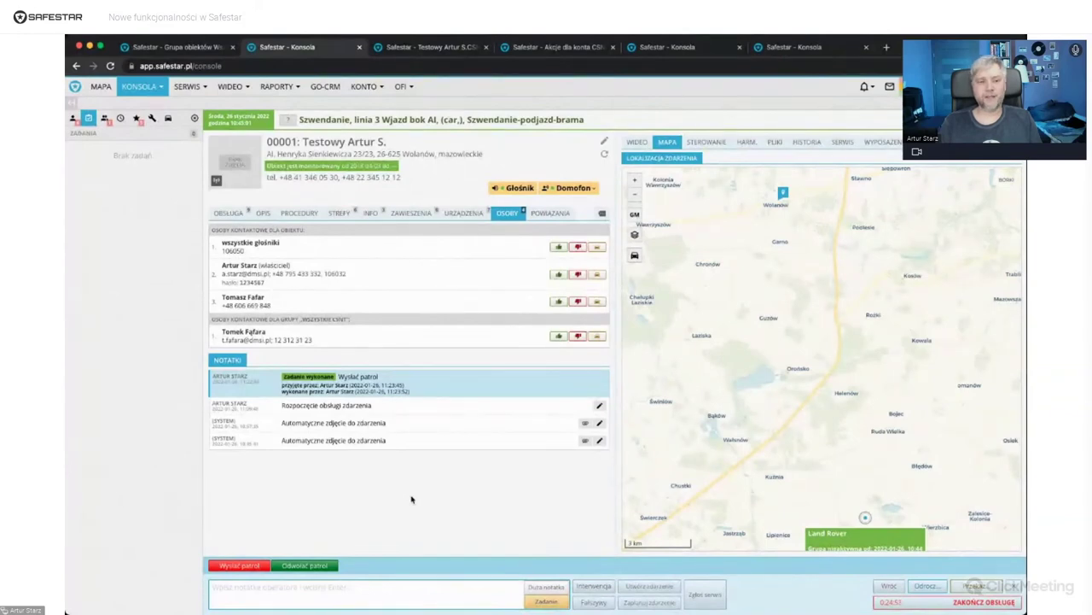
# - Compare the "Wszystkie CSNT" group's assigned interventions with the patrols, service technicians and specialists available for handling the open console event
pyautogui.click(171, 47)
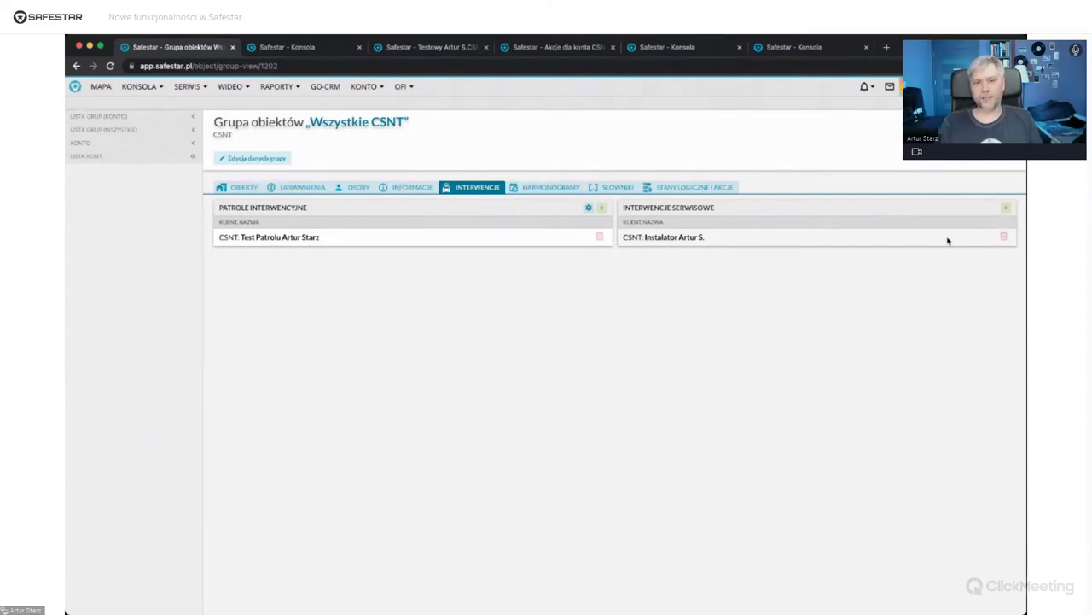
pyautogui.click(305, 48)
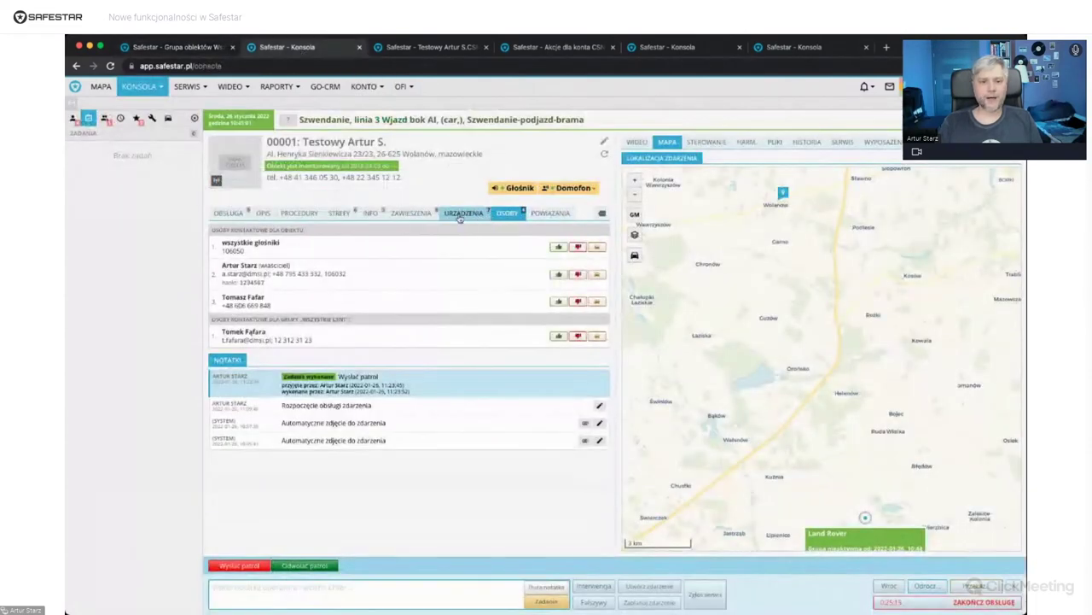
pyautogui.click(229, 213)
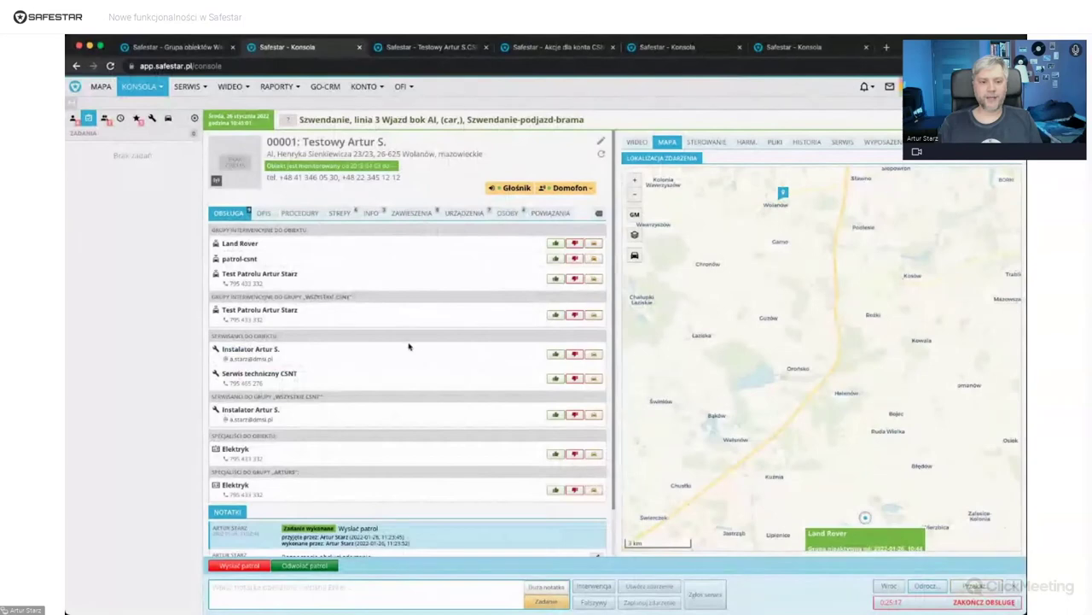
pyautogui.scroll(-2, 410, 347)
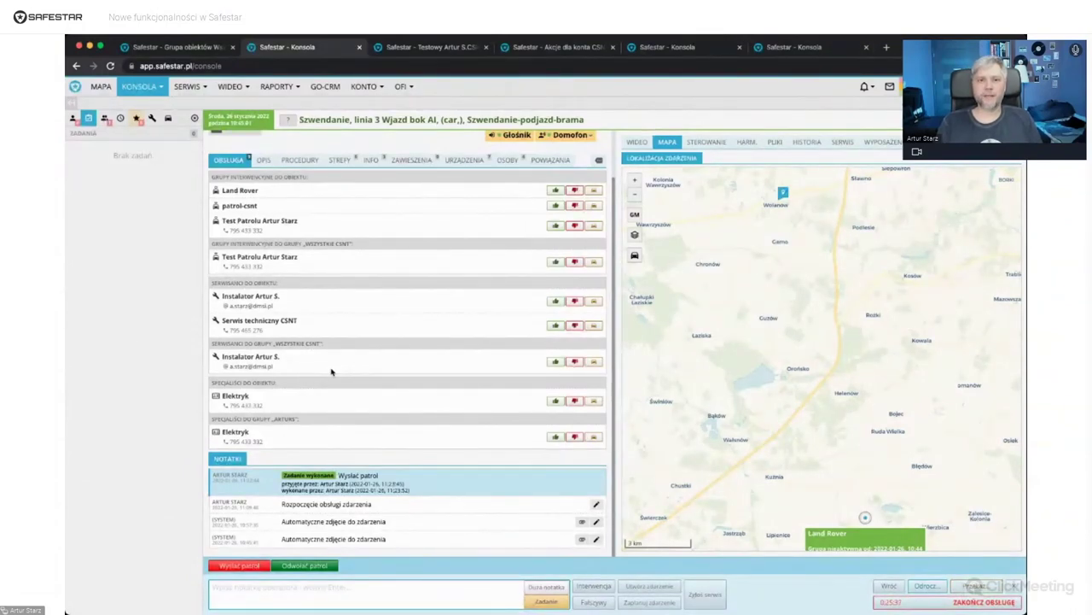
pyautogui.scroll(2, 305, 186)
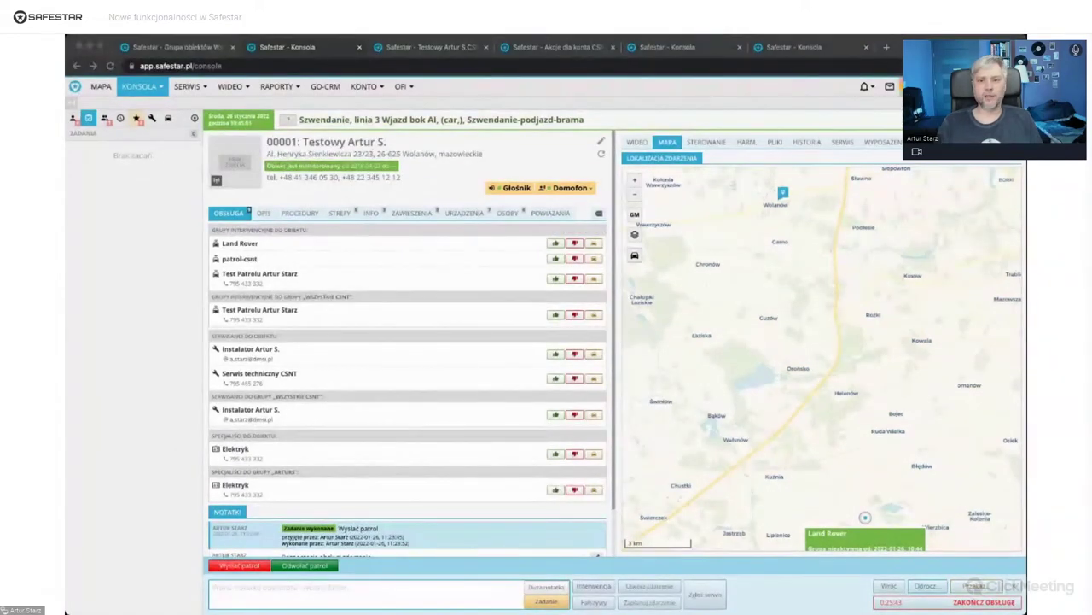
# - Rename the "Wszystkie CSNT" group's work schedule as Praca sieci sklepów "Pasikonik" and save it
pyautogui.hotkey('ctrl', 'Tab')
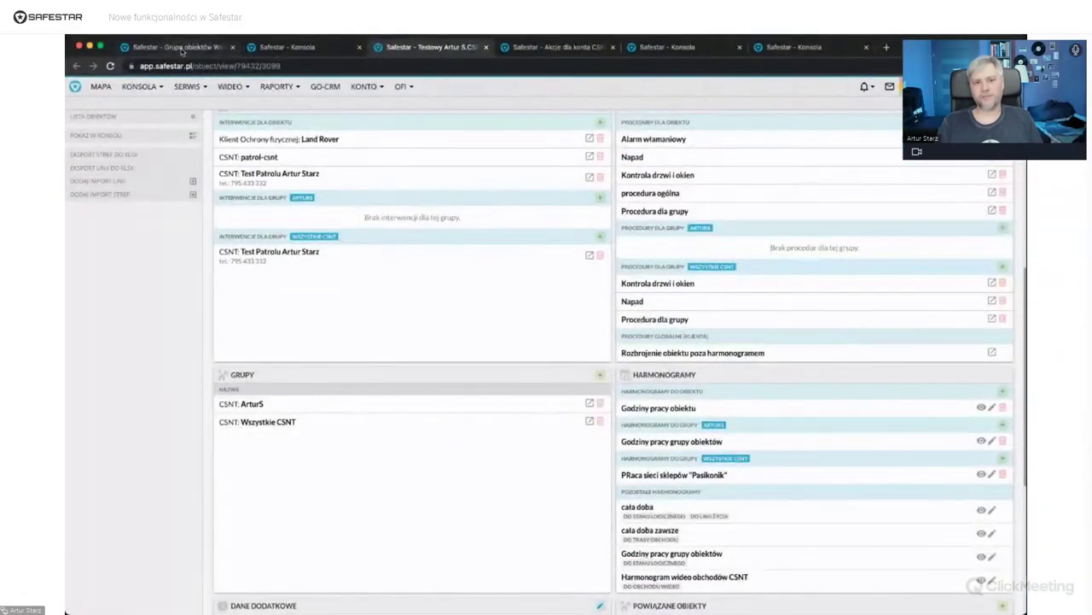
pyautogui.click(180, 48)
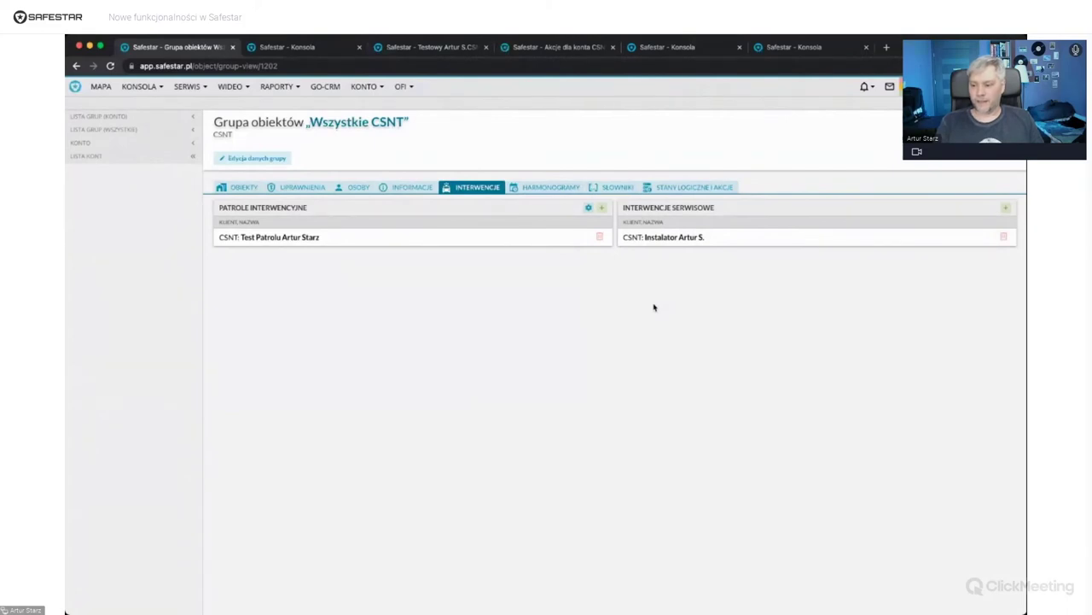
pyautogui.click(542, 187)
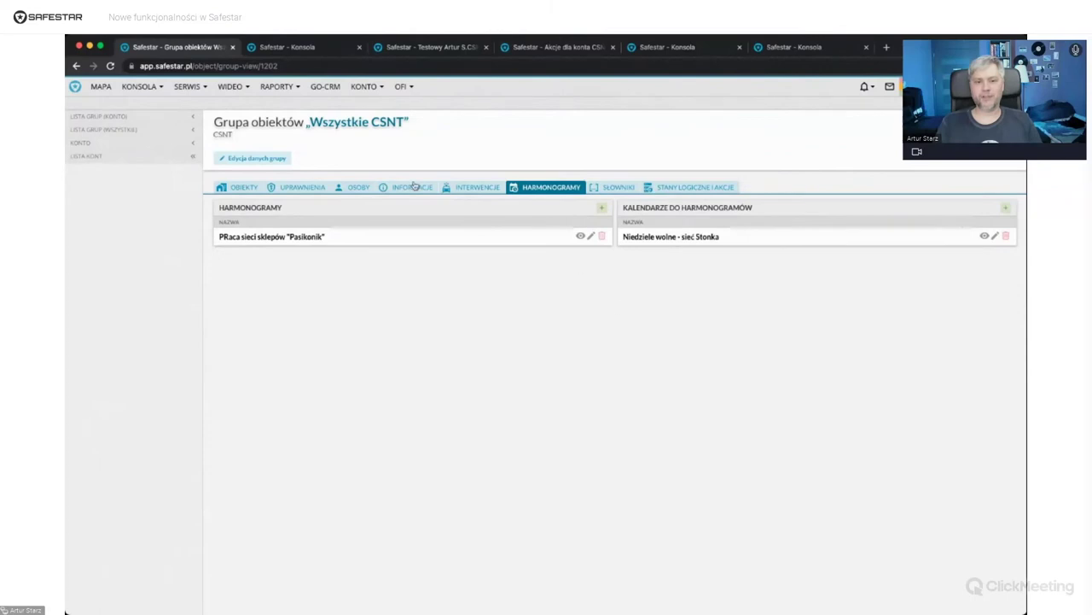
pyautogui.click(590, 235)
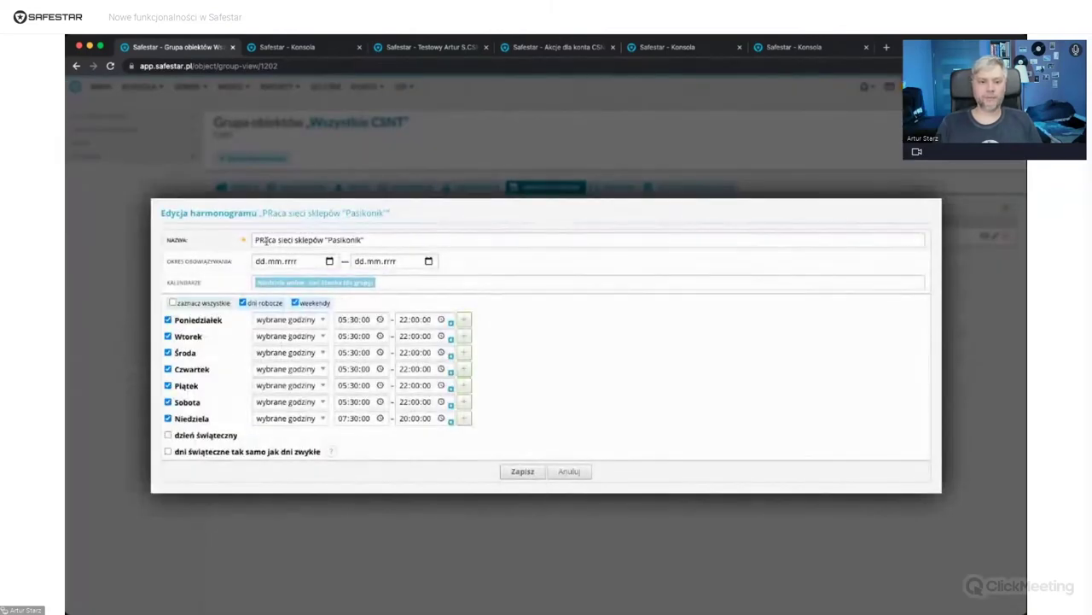
pyautogui.click(265, 242)
pyautogui.press('BackSpace')
pyautogui.write('r')
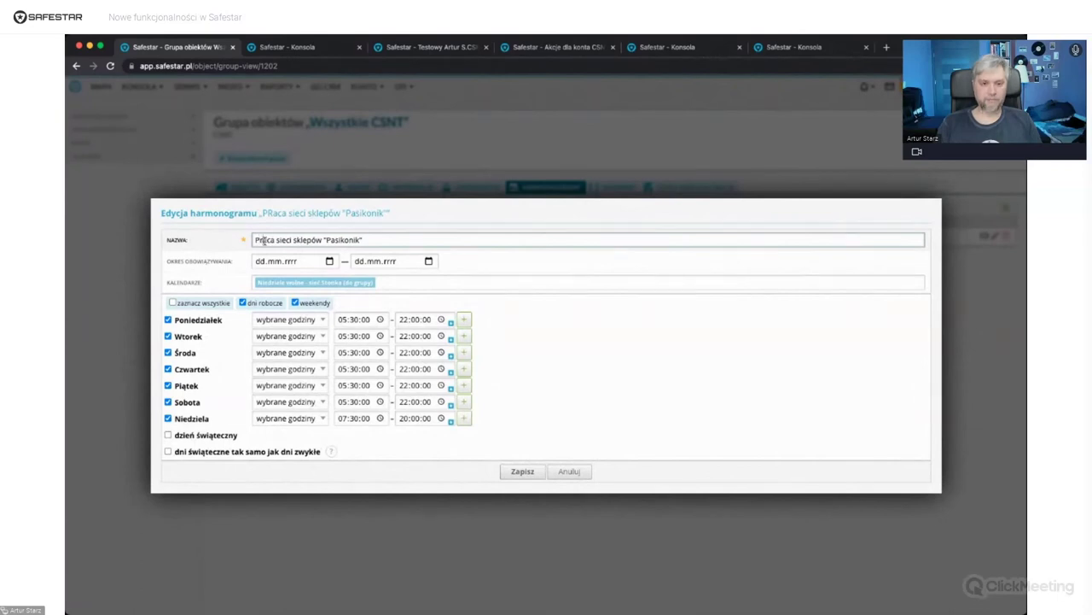
pyautogui.click(517, 472)
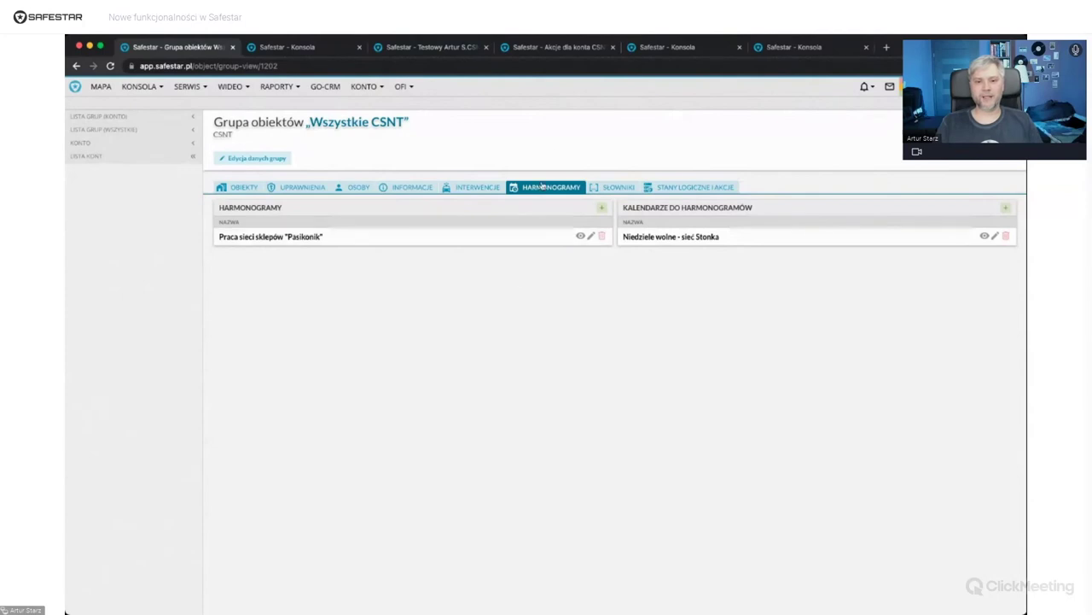
# - Review the object and group schedules in the open console event, and examine the same schedules on the test object's page
pyautogui.click(275, 51)
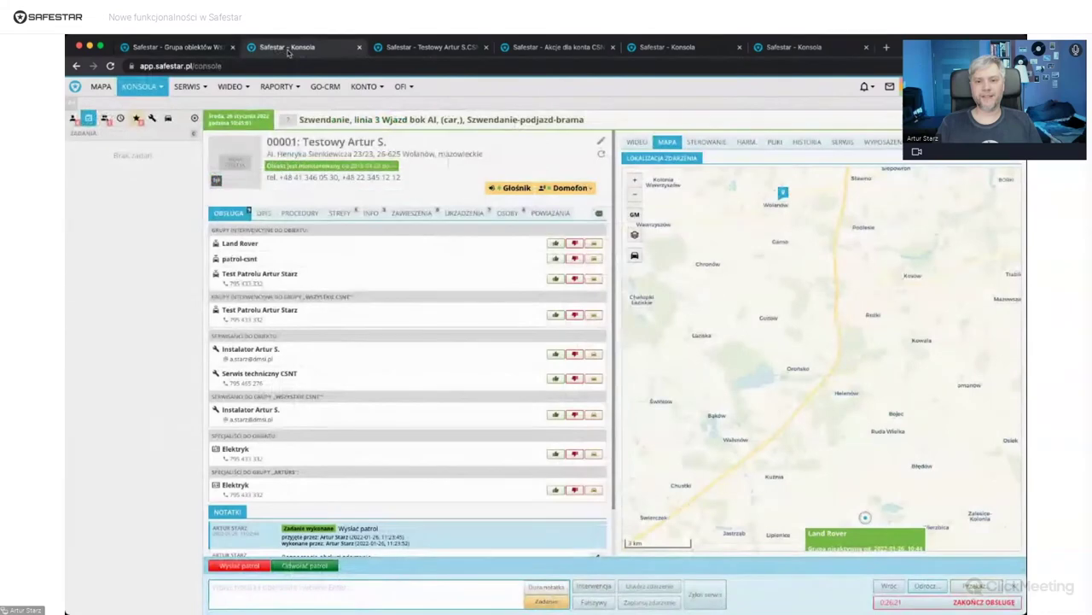
pyautogui.click(745, 142)
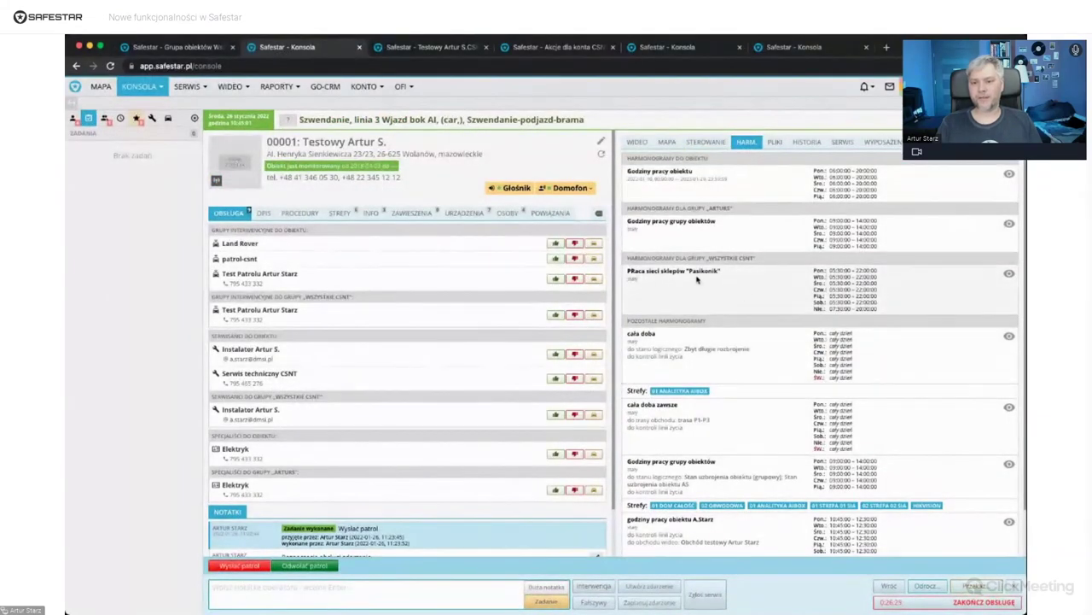
pyautogui.keyDown('ctrl'); pyautogui.scroll(5, 696, 282); pyautogui.keyUp('ctrl')
pyautogui.keyDown('ctrl'); pyautogui.scroll(-5, 696, 280); pyautogui.keyUp('ctrl')
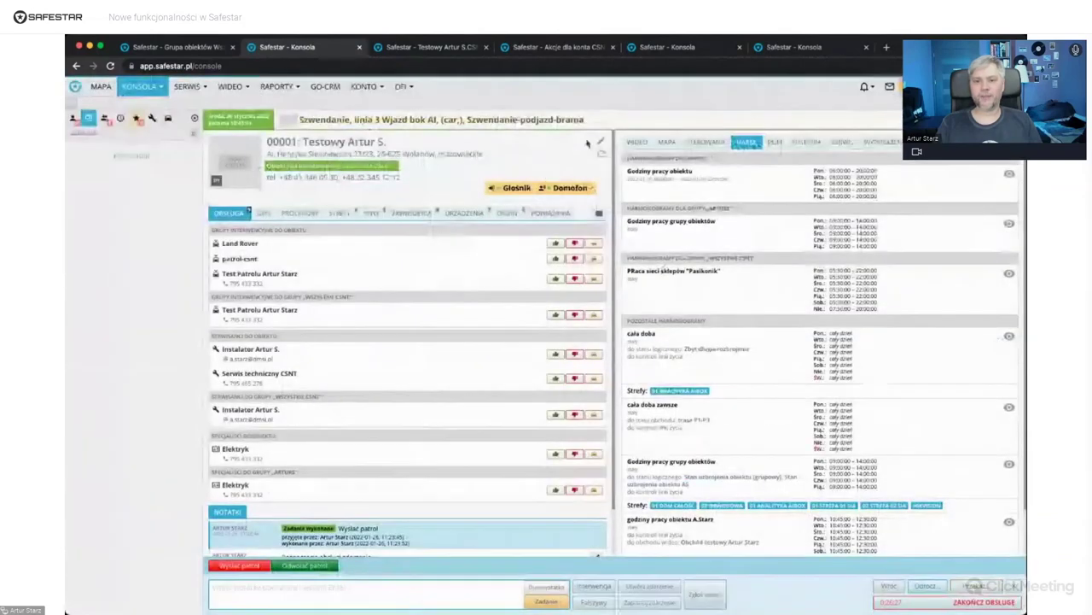
pyautogui.click(443, 40)
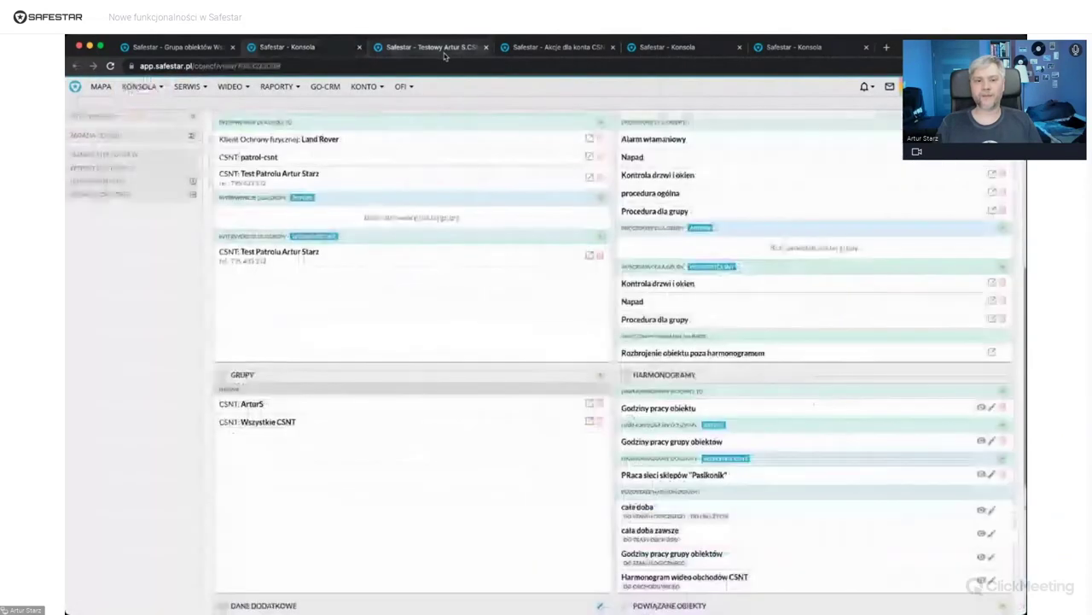
pyautogui.scroll(3, 419, 270)
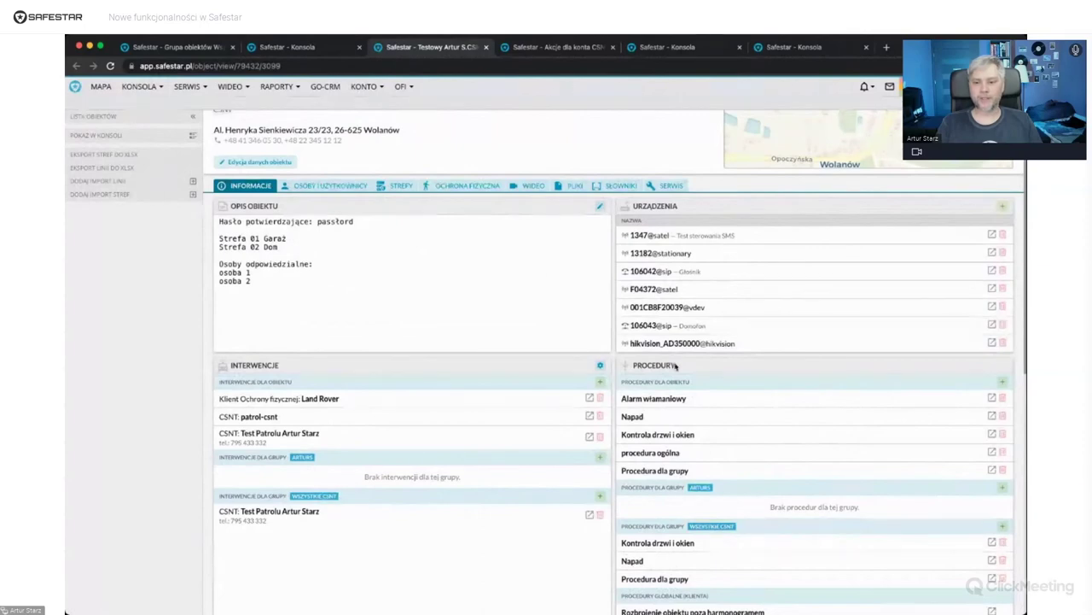
pyautogui.scroll(-3, 710, 418)
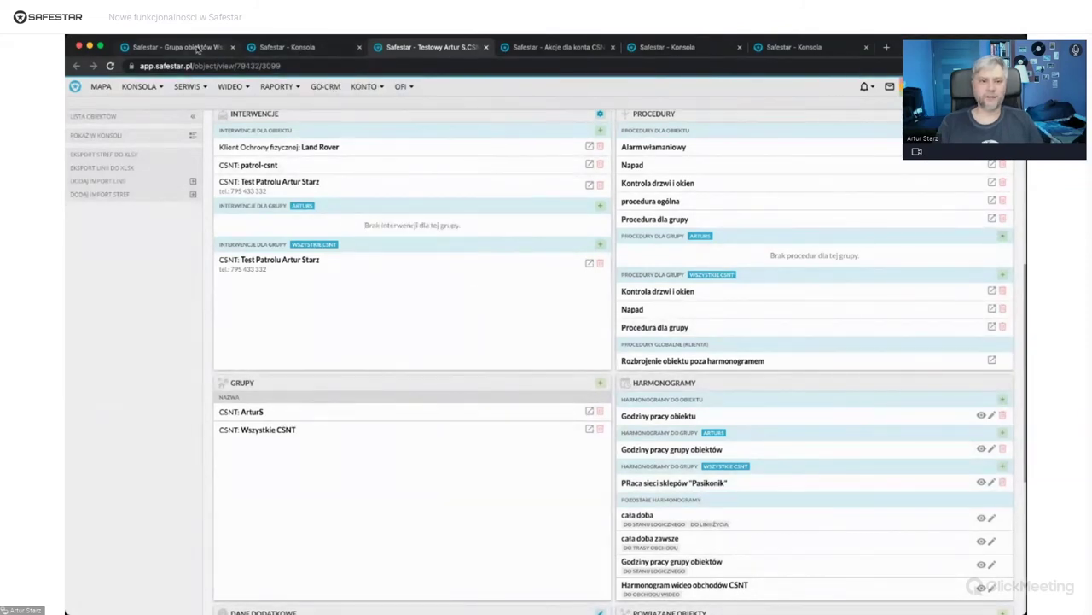
# - Preview the group's "Niedziele wolne - sieć Stonka" schedule calendar for 2022 and close the preview
pyautogui.click(198, 49)
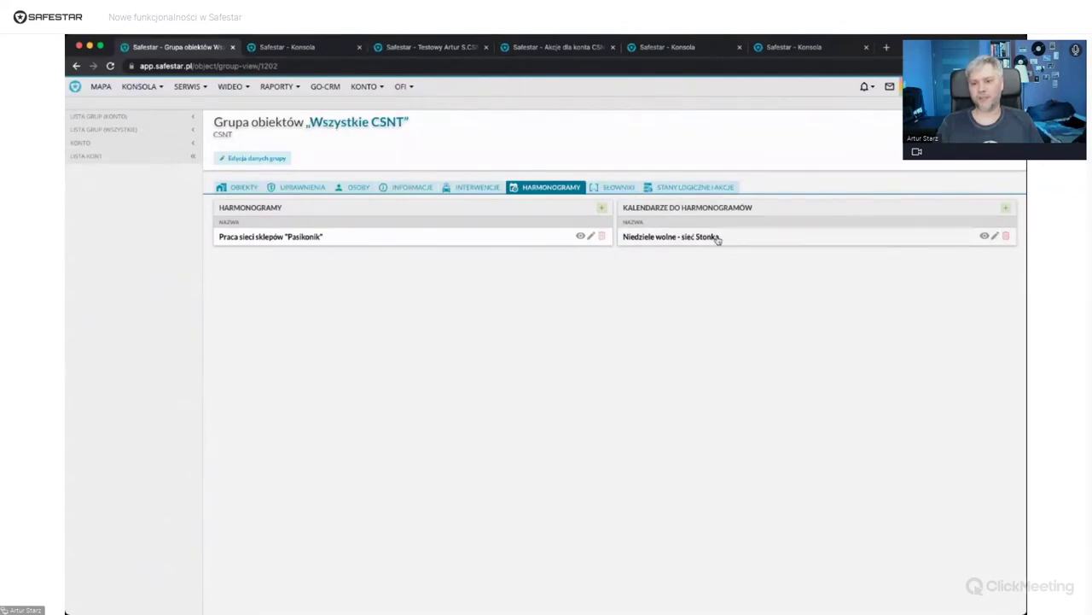
pyautogui.click(985, 236)
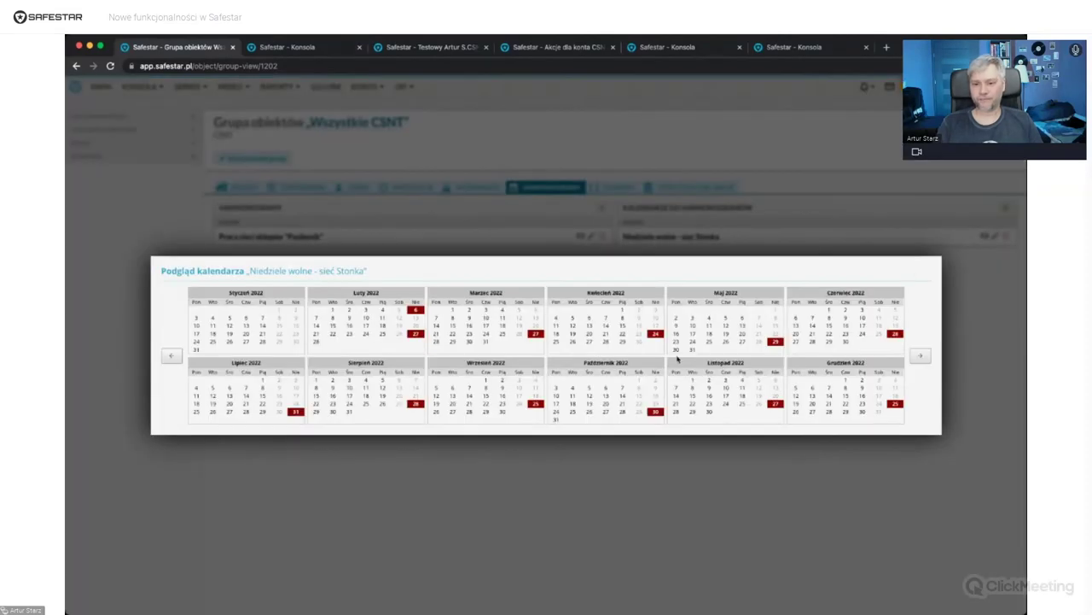
pyautogui.click(887, 453)
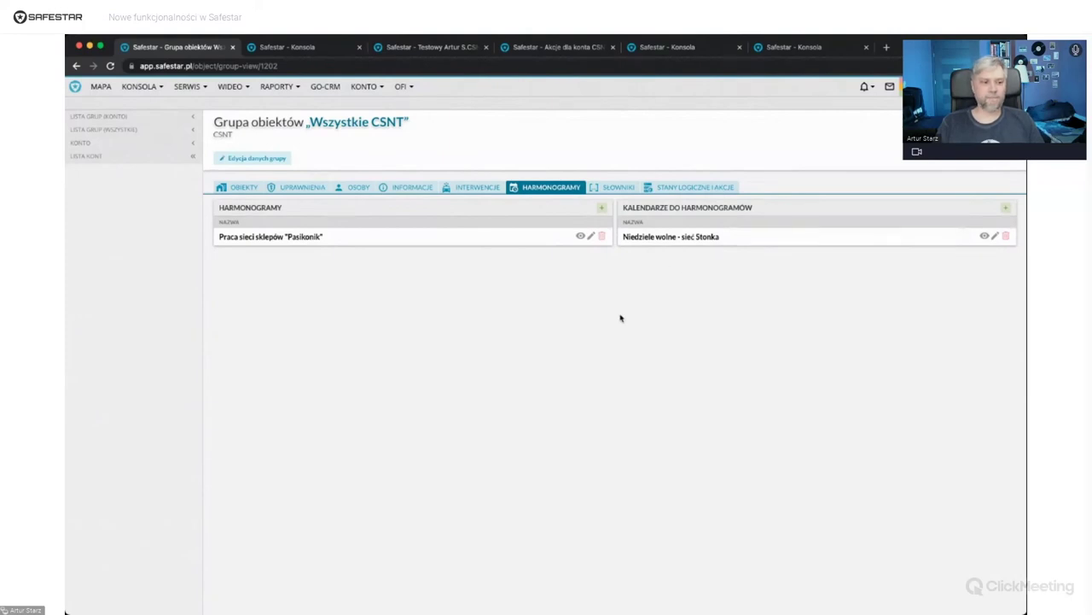
# - View the group's dictionary of event-handling closure types, compare it with the account-wide dictionary, and return to the group's dictionary
pyautogui.click(617, 188)
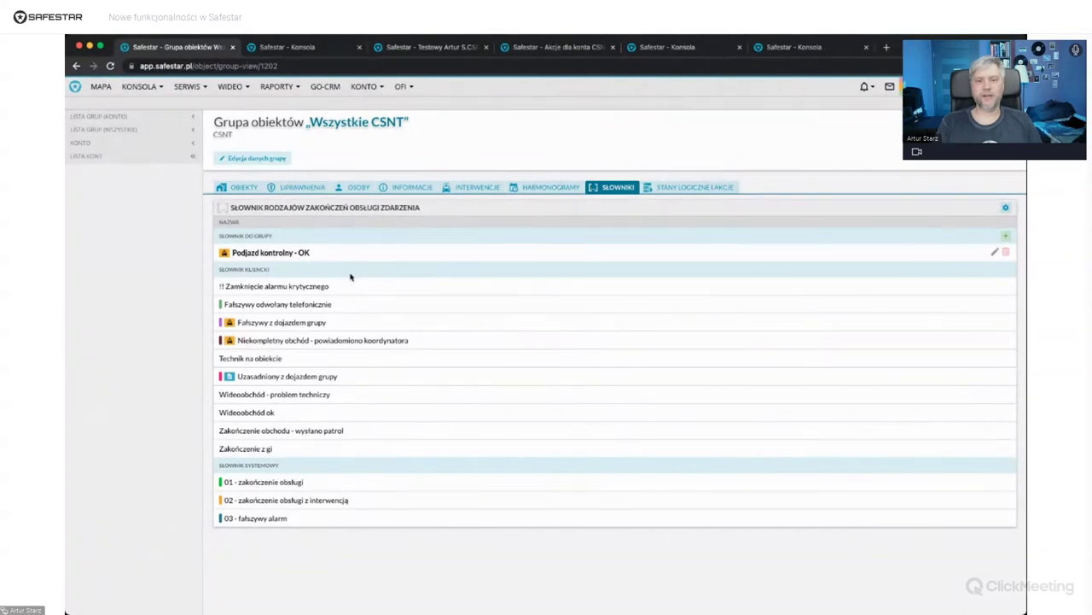
pyautogui.click(362, 91)
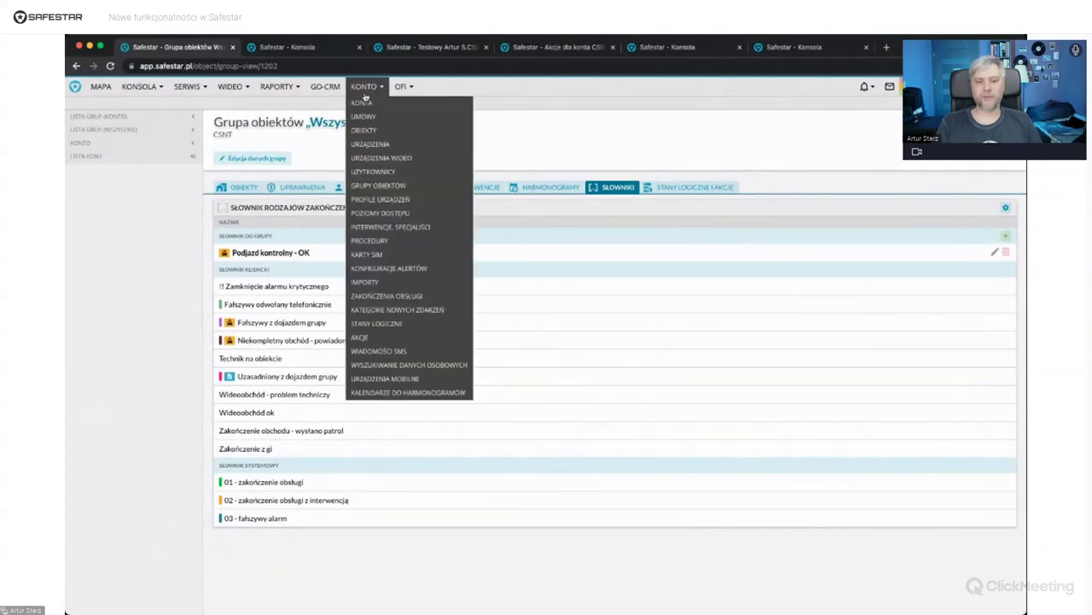
pyautogui.click(398, 292)
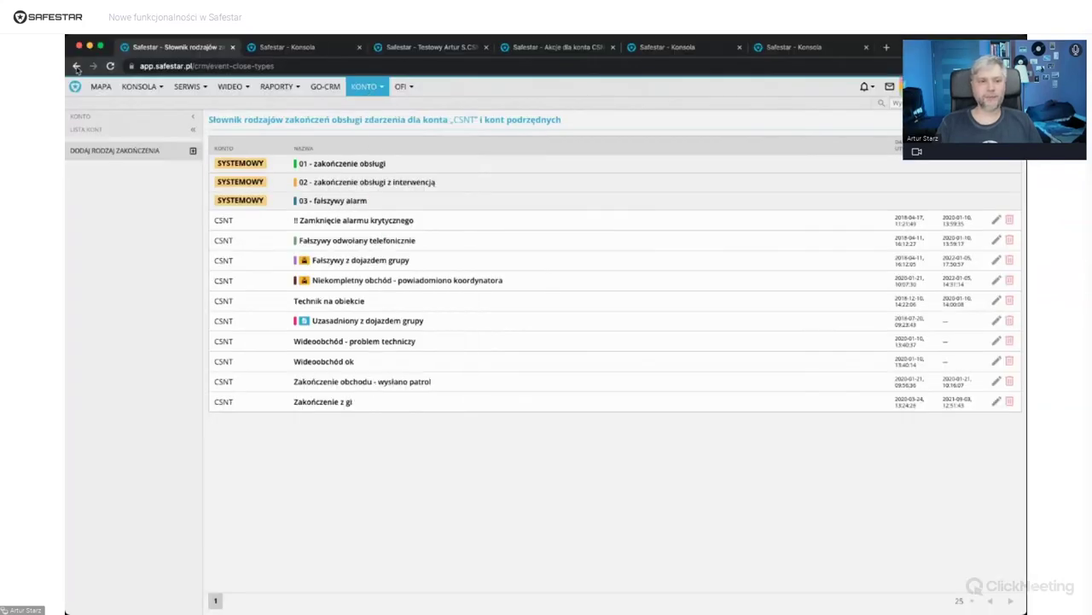
pyautogui.click(76, 66)
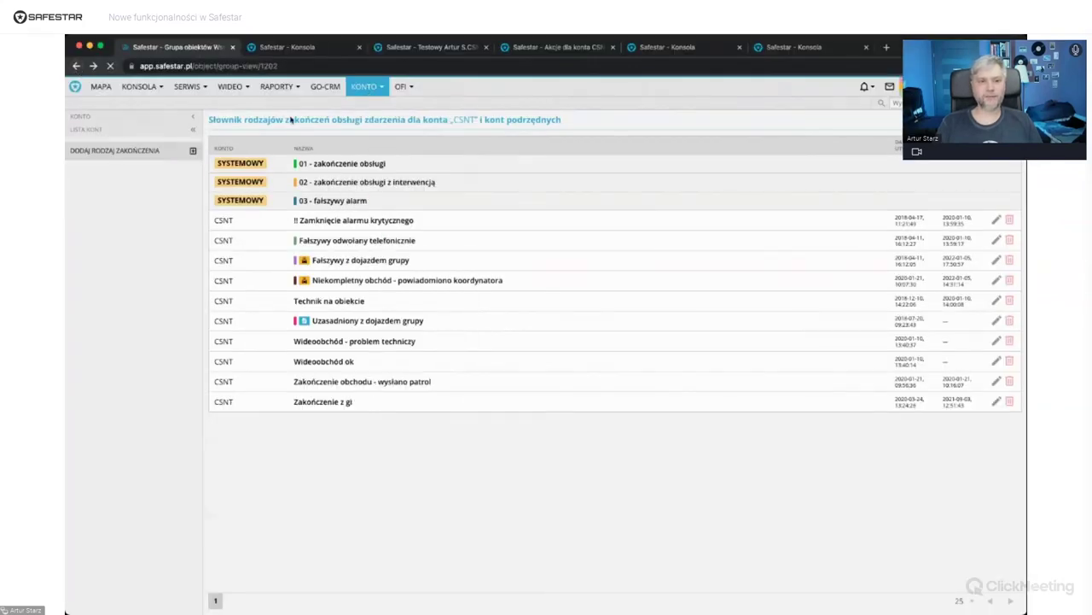
pyautogui.click(619, 196)
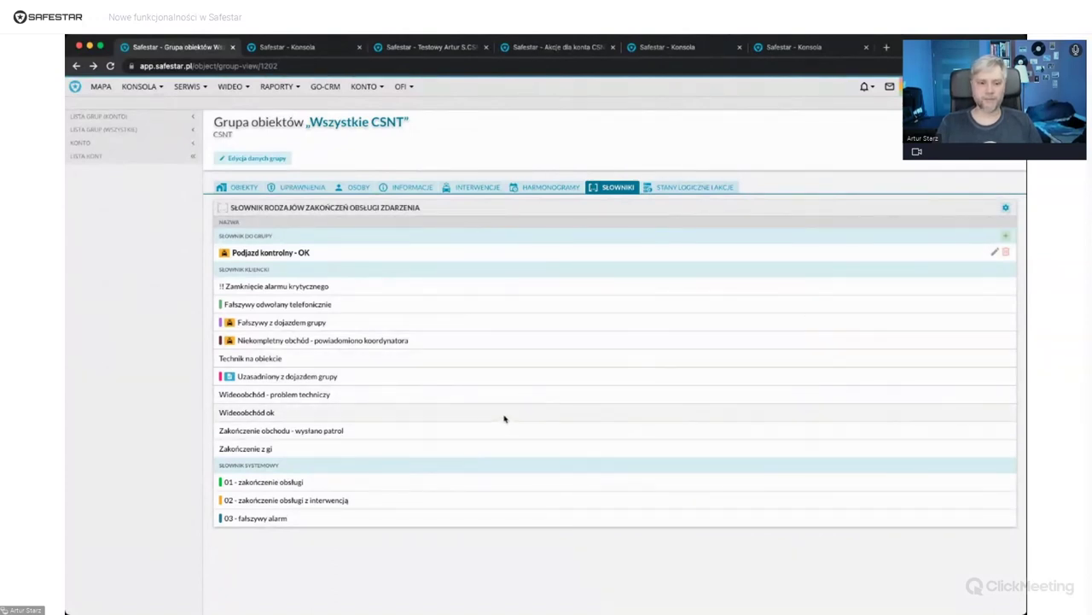
# - Try adding a group closure type named "Wideoobchód ok" for events of any type whose name contains "Wideo"
pyautogui.click(1005, 236)
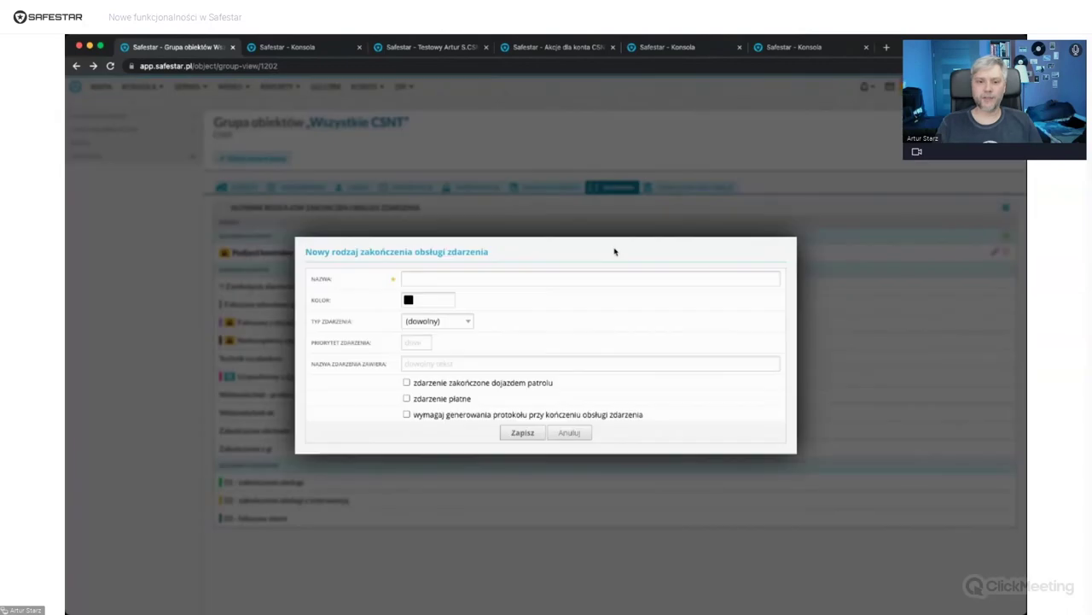
pyautogui.click(421, 279)
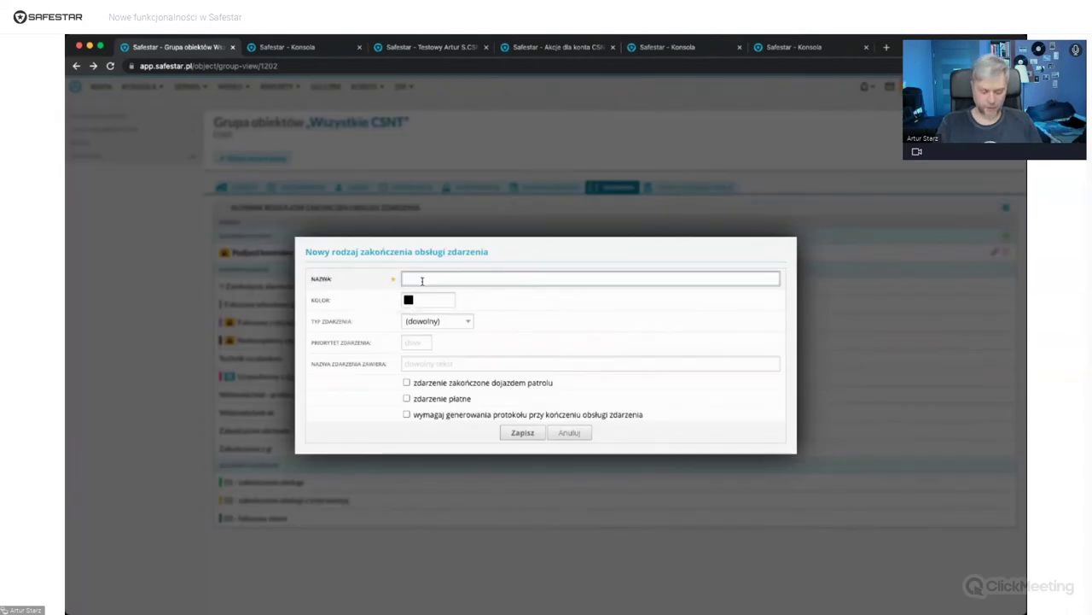
pyautogui.write('Wideo')
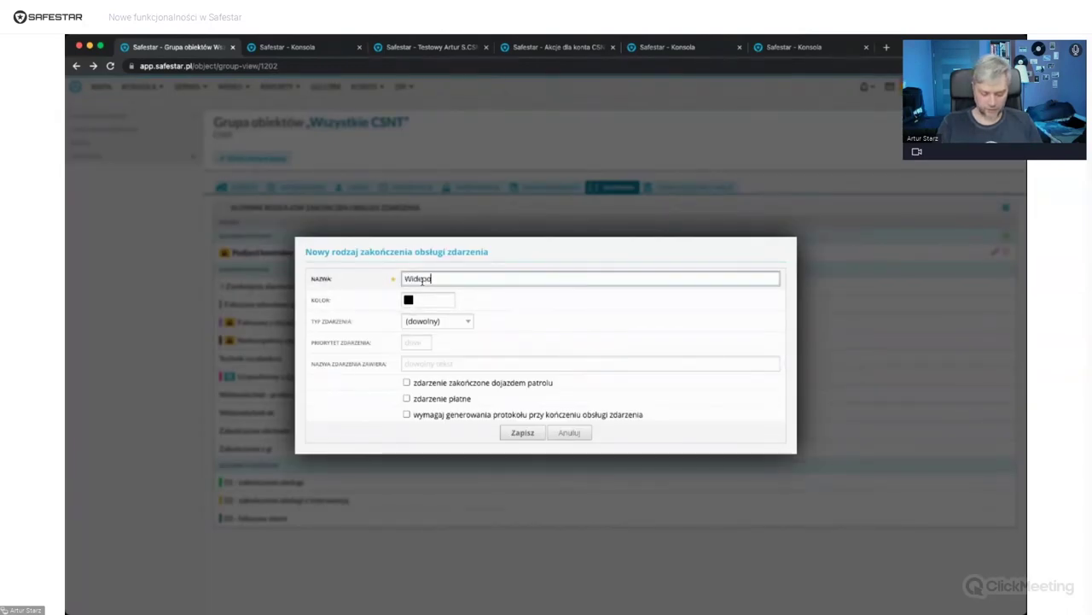
pyautogui.write(' obchód ')
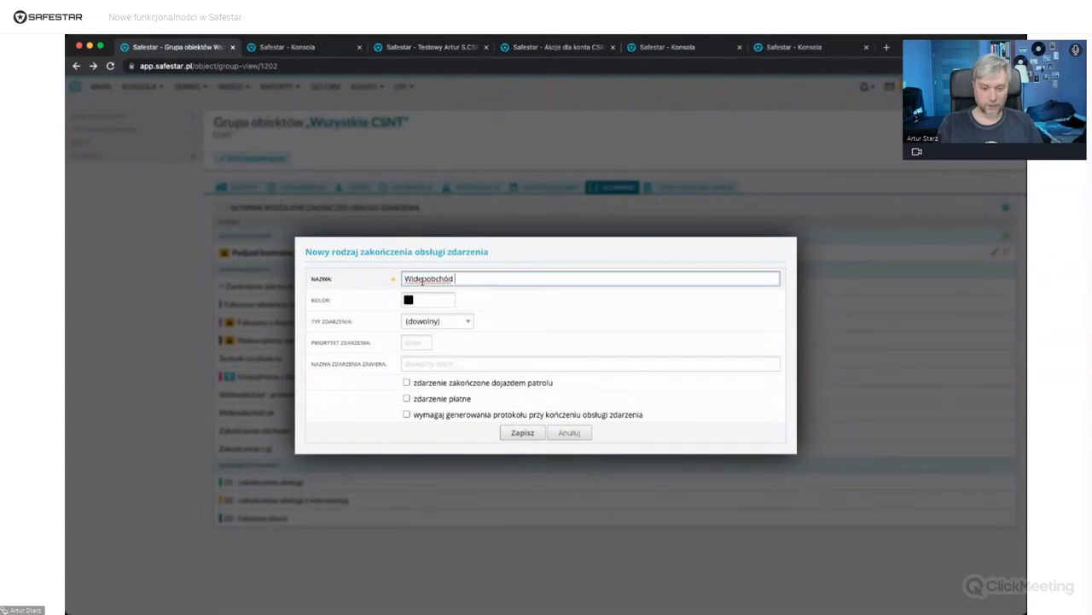
pyautogui.write('ok')
pyautogui.click(416, 323)
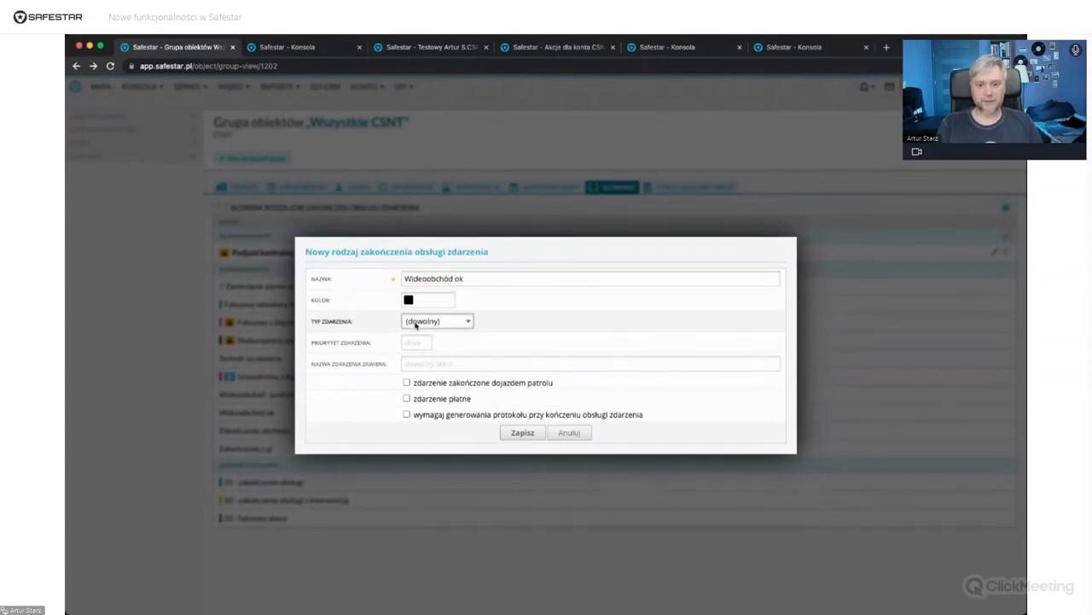
pyautogui.click(435, 364)
pyautogui.write('Wid')
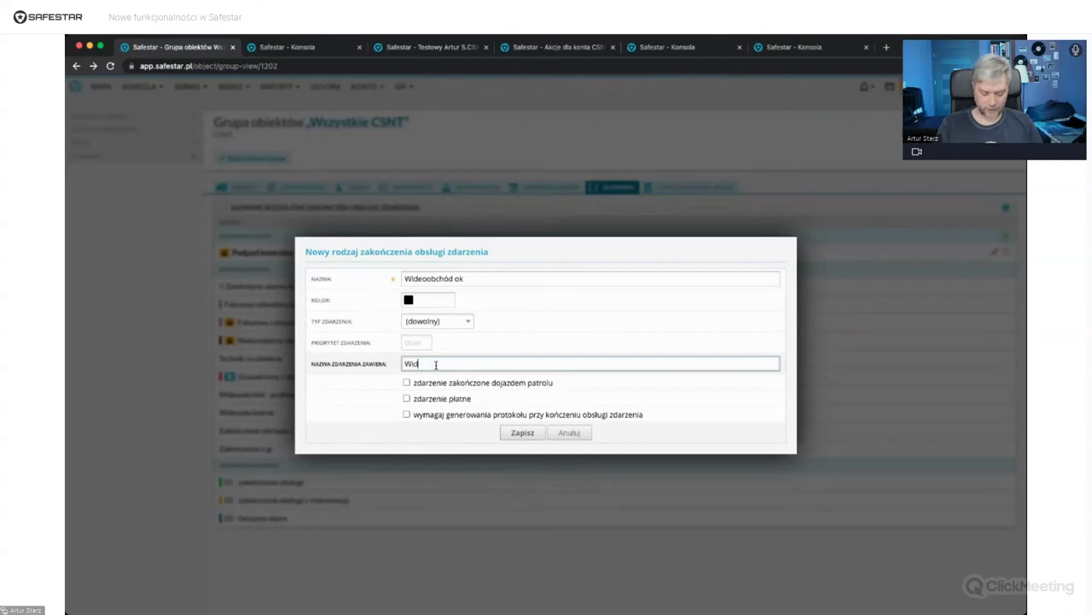
pyautogui.write('eo')
pyautogui.click(457, 321)
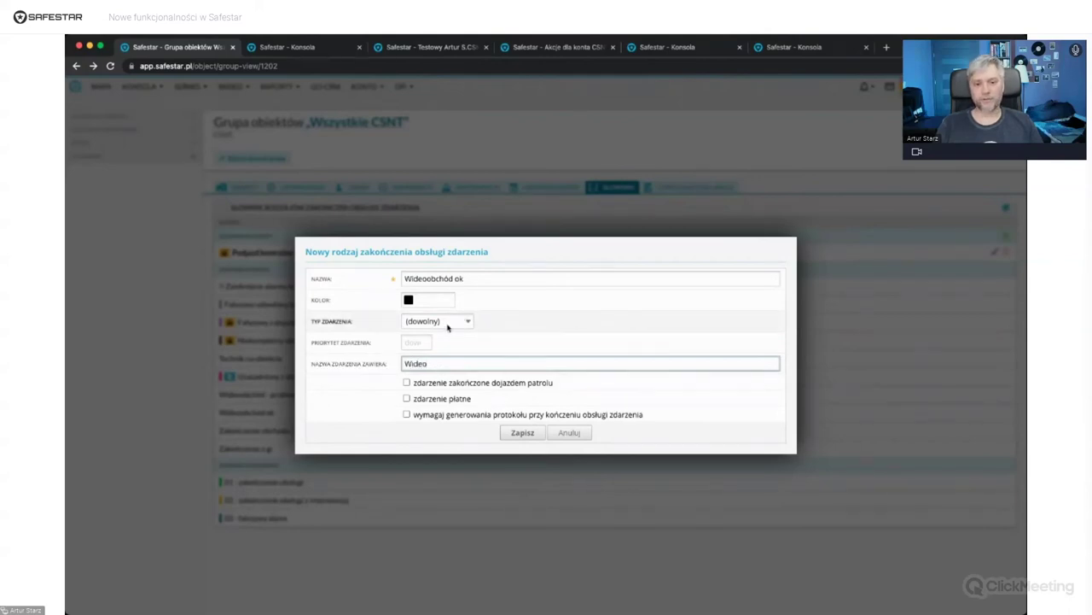
pyautogui.click(461, 281)
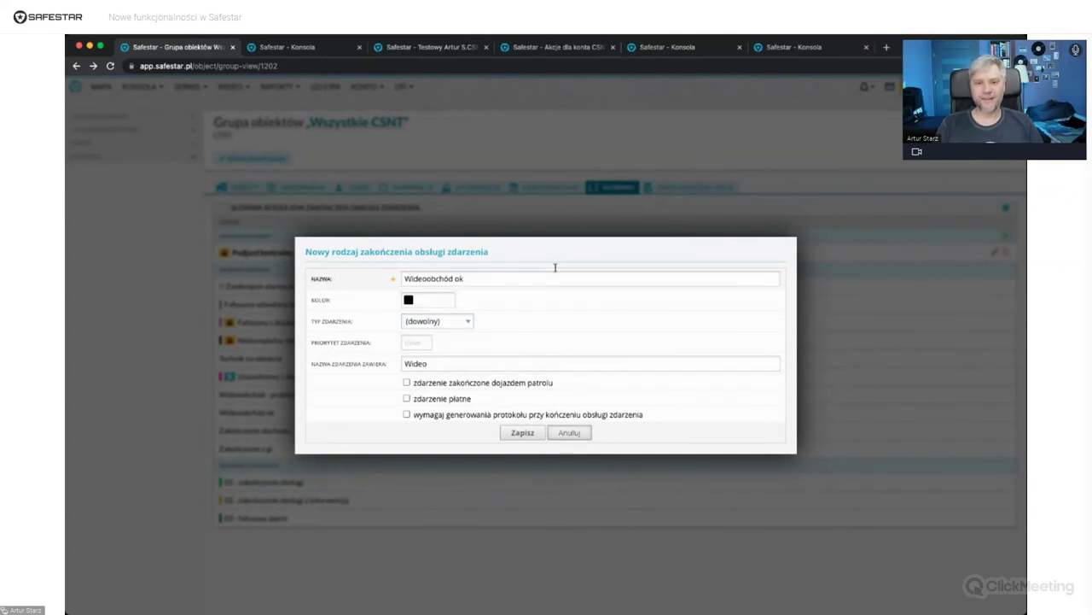
# - Switch to the console and finish handling the open event of the test object with a closure reason
pyautogui.click(300, 48)
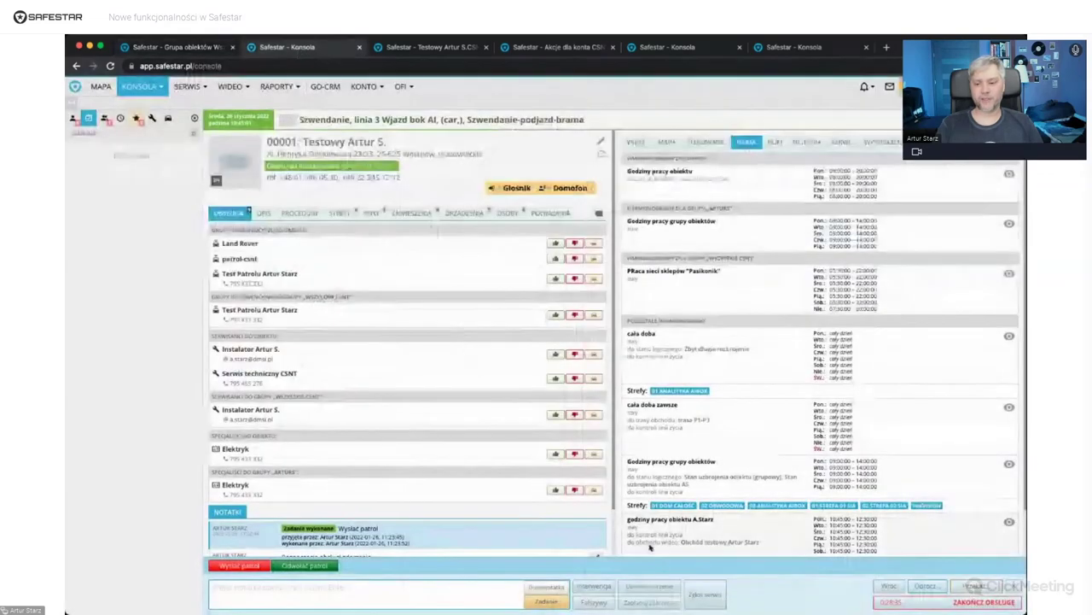
pyautogui.click(942, 602)
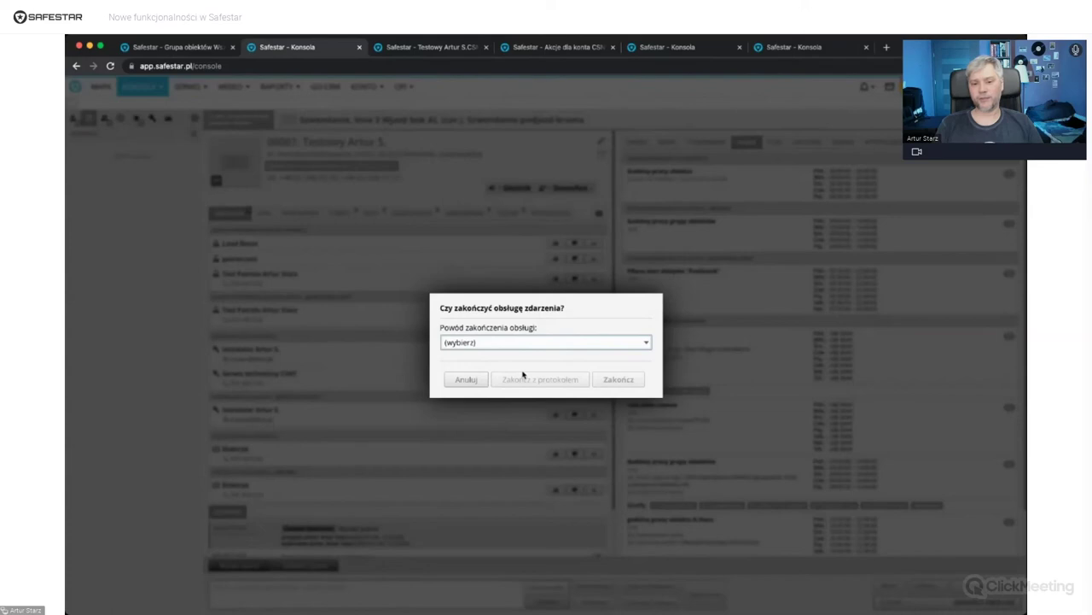
pyautogui.press('Down')
pyautogui.click(619, 379)
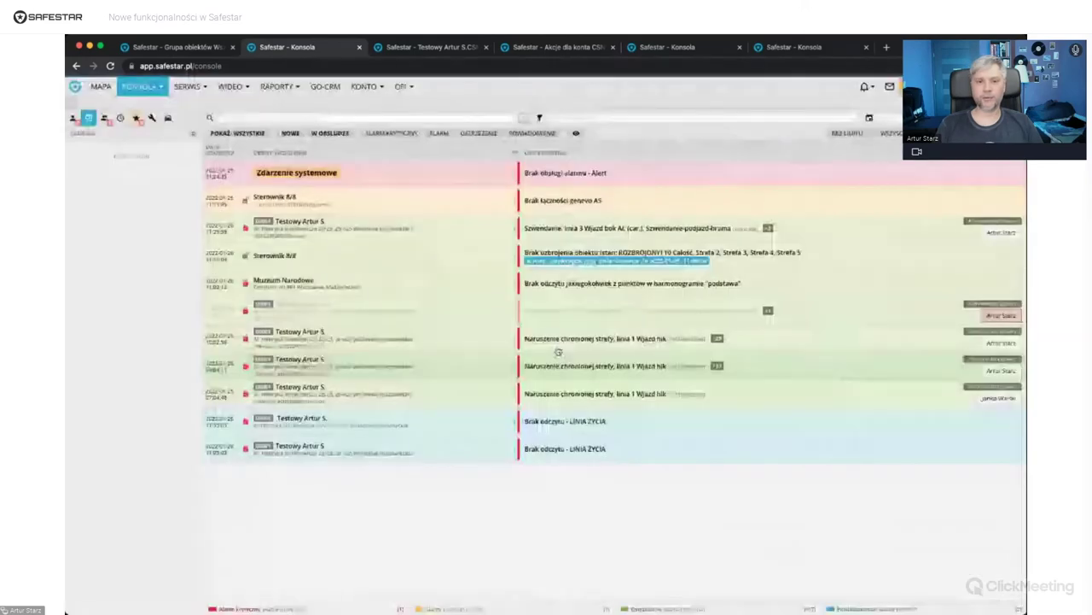
# - Discard the unfinished closure type on the group's page, and review the settings of the group's "Podjazd kontrolny - OK" closure type
pyautogui.click(179, 47)
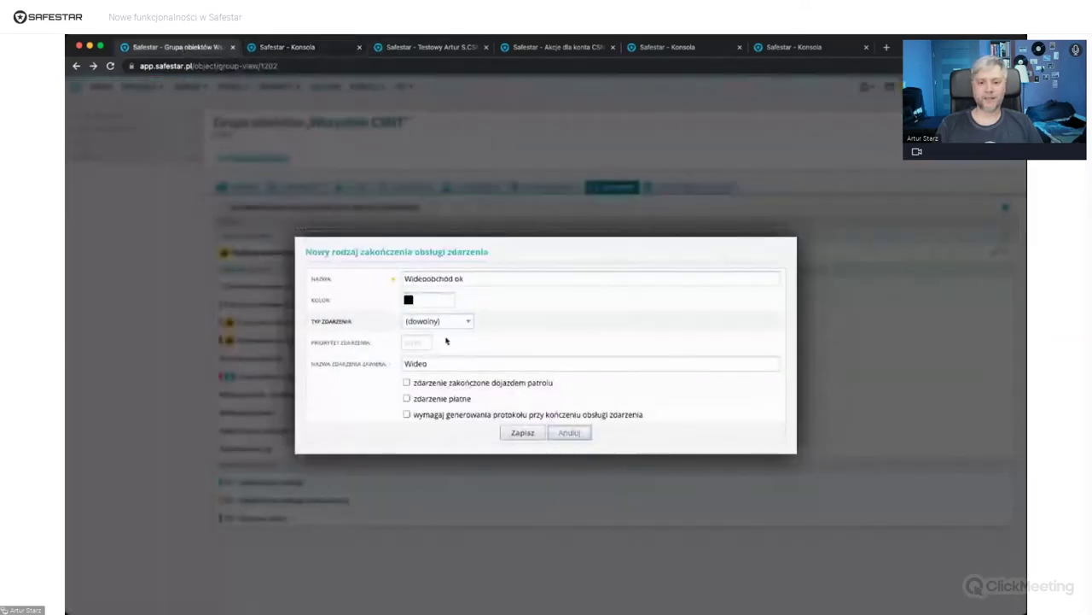
pyautogui.click(569, 433)
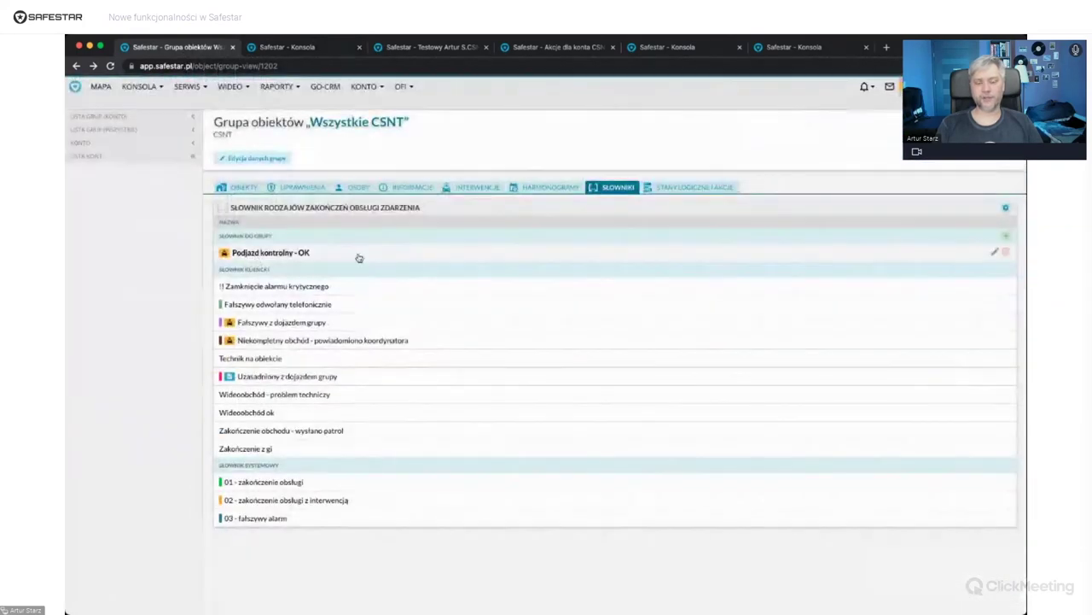
pyautogui.click(358, 258)
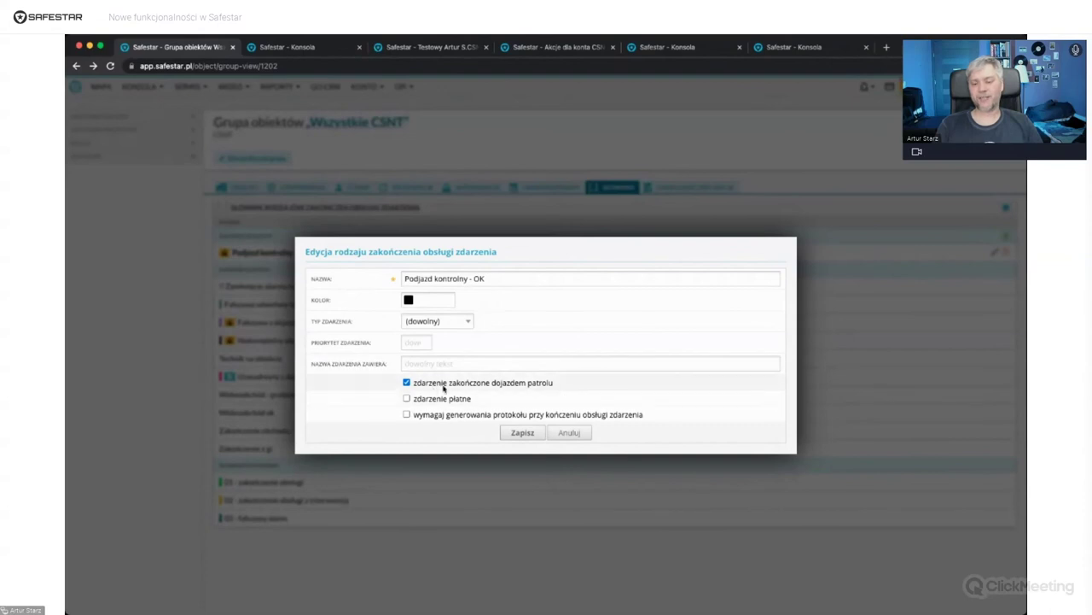
pyautogui.click(577, 433)
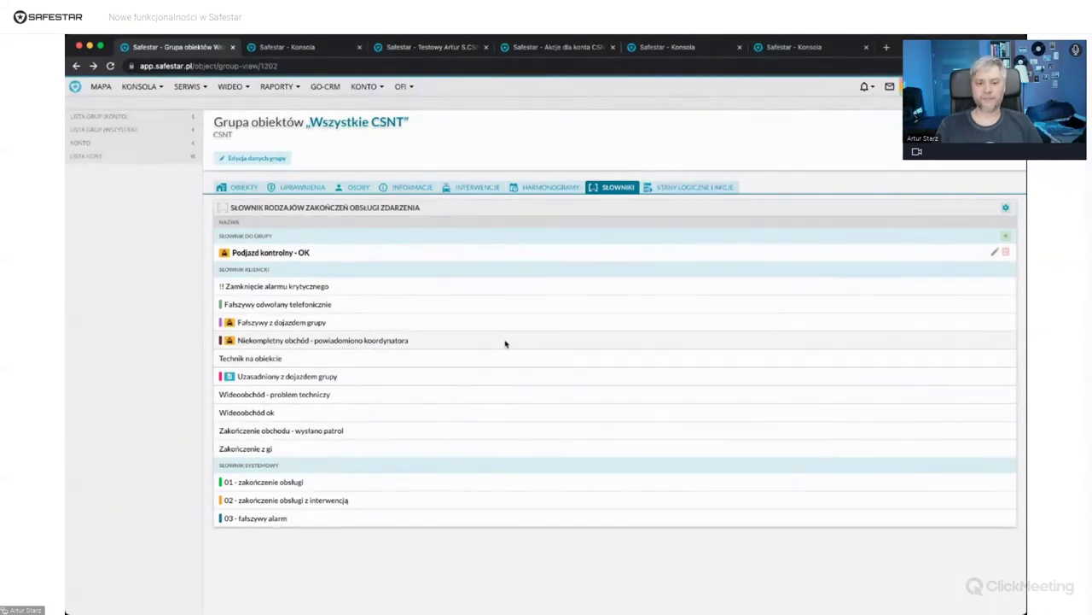
pyautogui.doubleClick(459, 254)
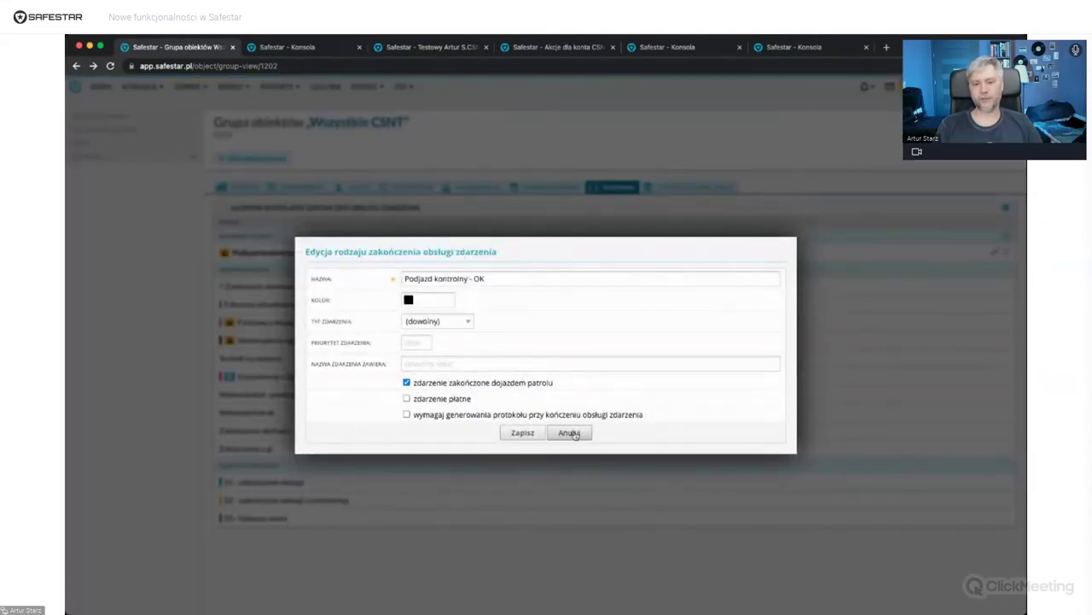
pyautogui.click(569, 432)
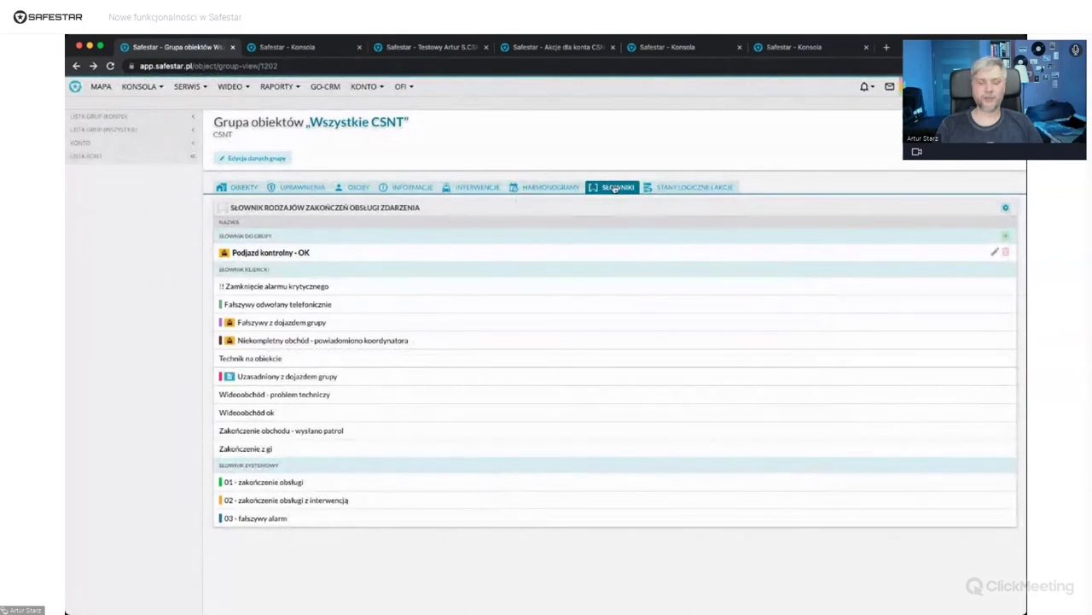
# - View the logical states and actions defined for the "Wszystkie CSNT" object group
pyautogui.click(681, 187)
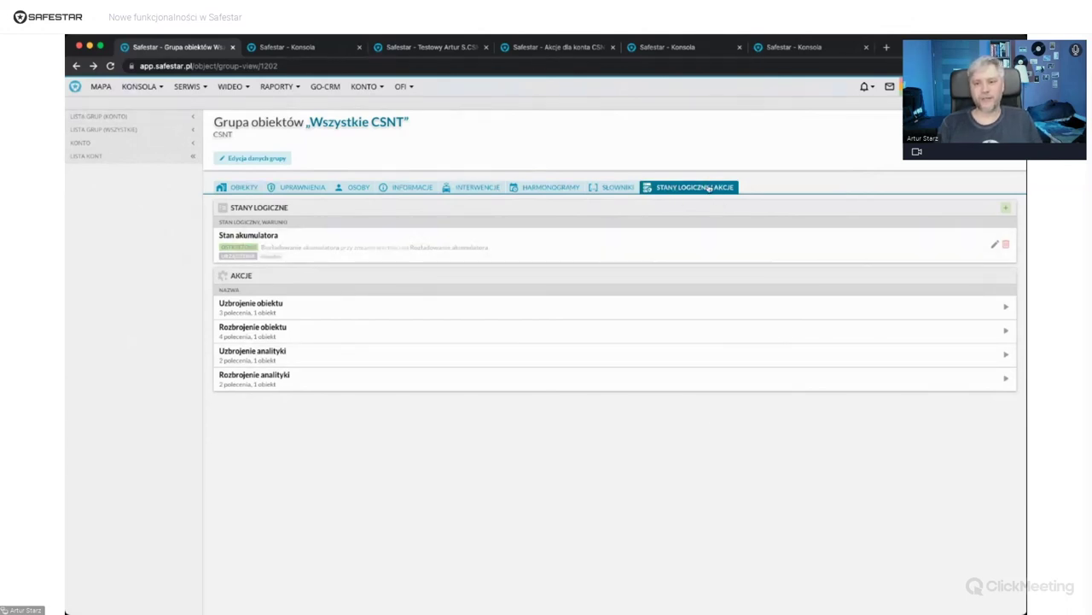
pyautogui.click(1005, 331)
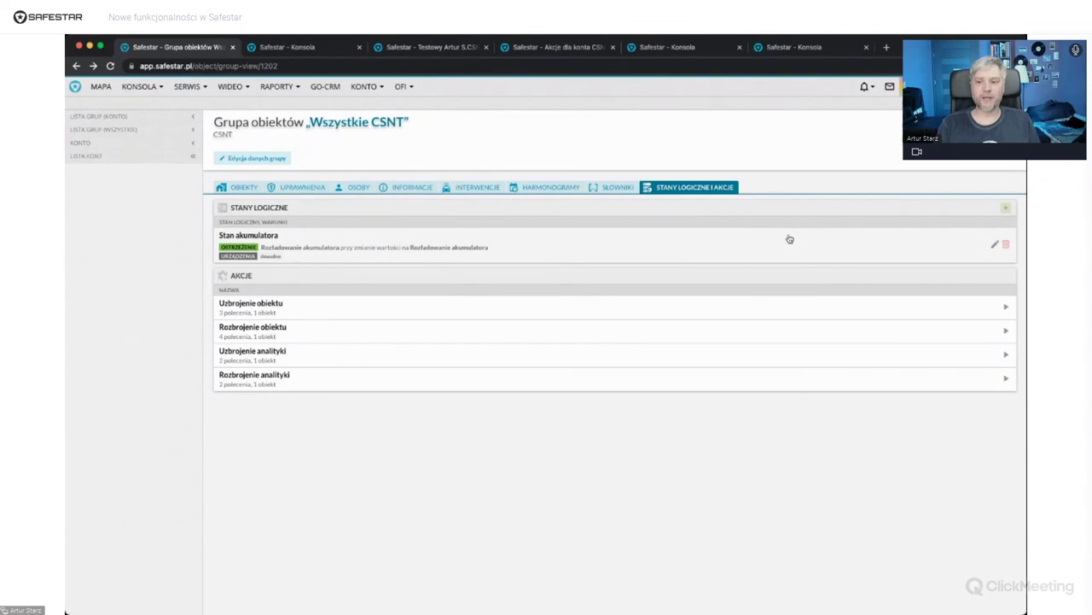
# - Try adding the "Brak rozbrojenia obiektu" logical state for any devices and all zones, with the "Pasikonik" store schedule and allowed value "Uzbrojona"
pyautogui.click(1005, 209)
pyautogui.click(589, 346)
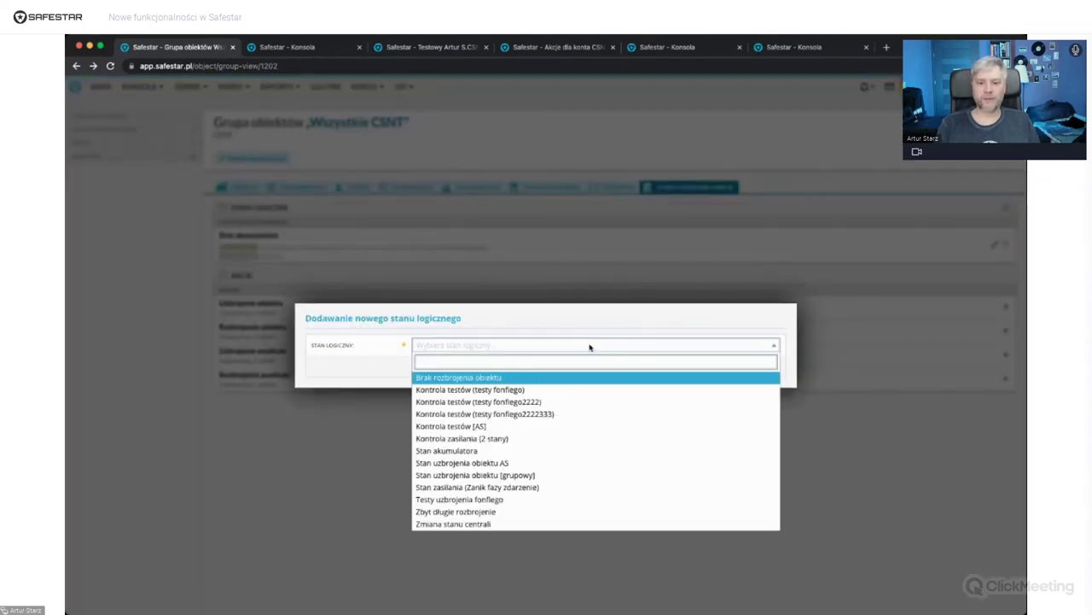
pyautogui.click(585, 376)
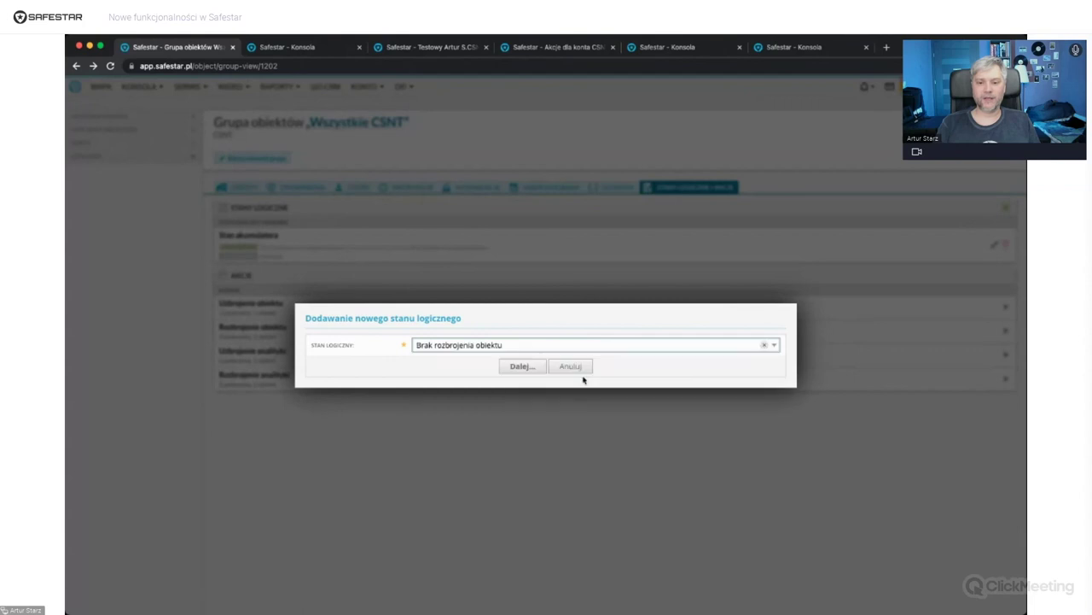
pyautogui.click(522, 366)
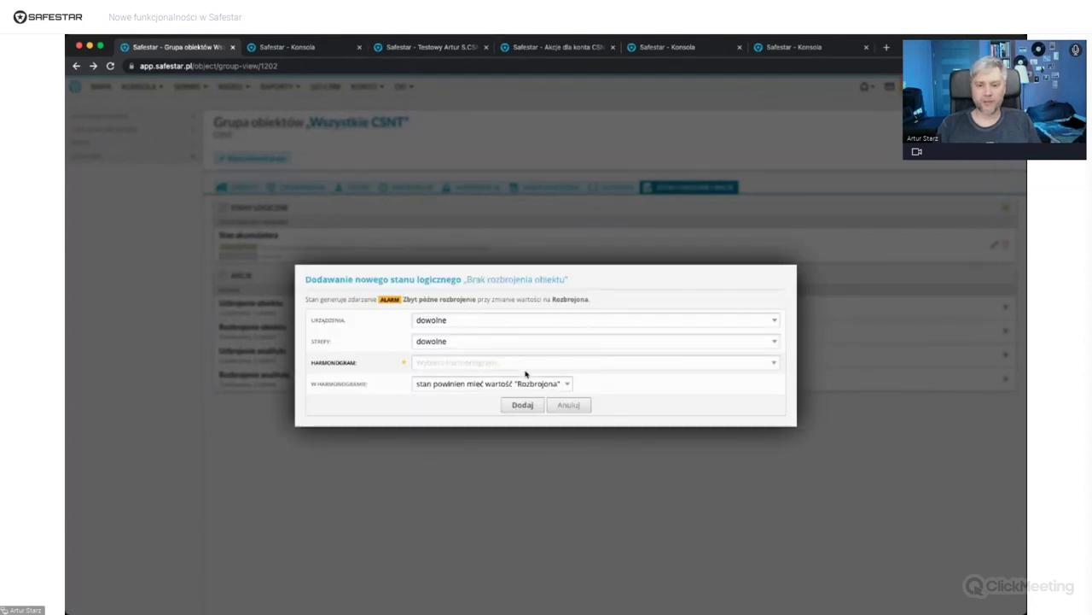
pyautogui.click(436, 321)
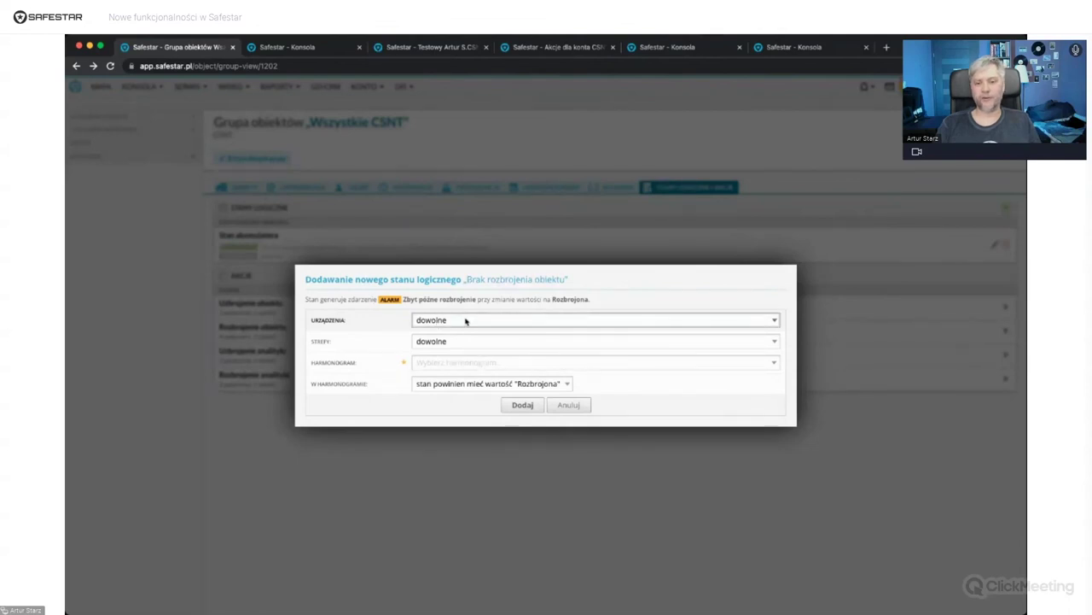
pyautogui.press('Down')
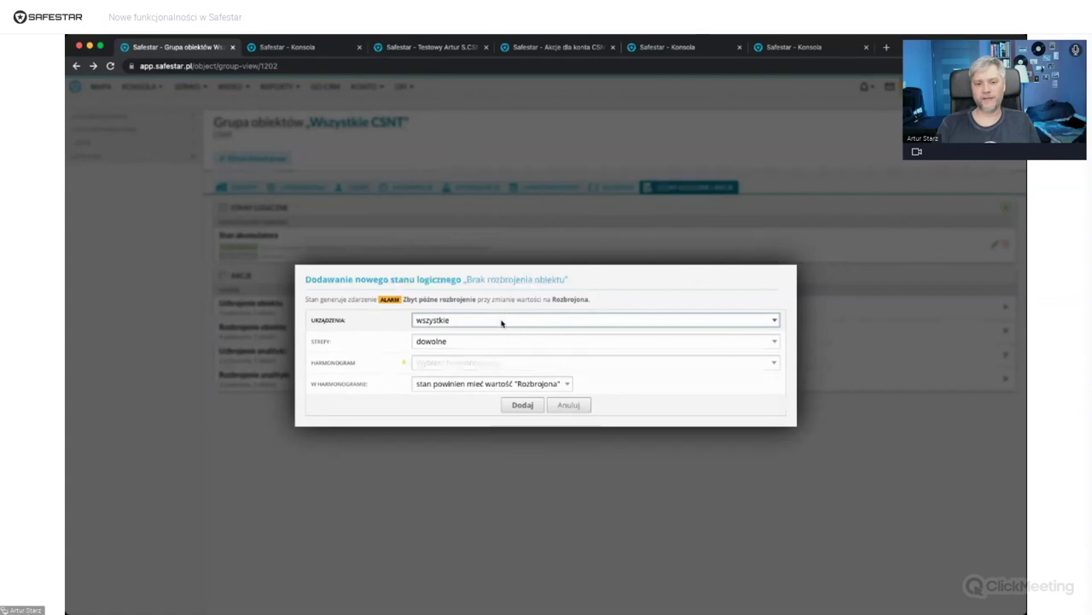
pyautogui.click(451, 341)
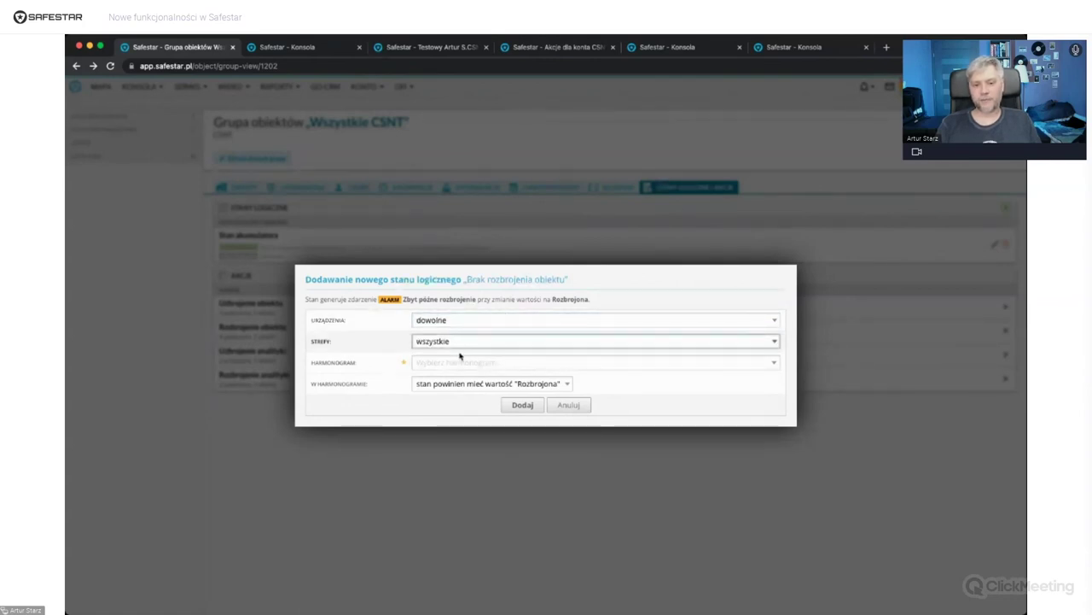
pyautogui.click(445, 366)
pyautogui.click(453, 409)
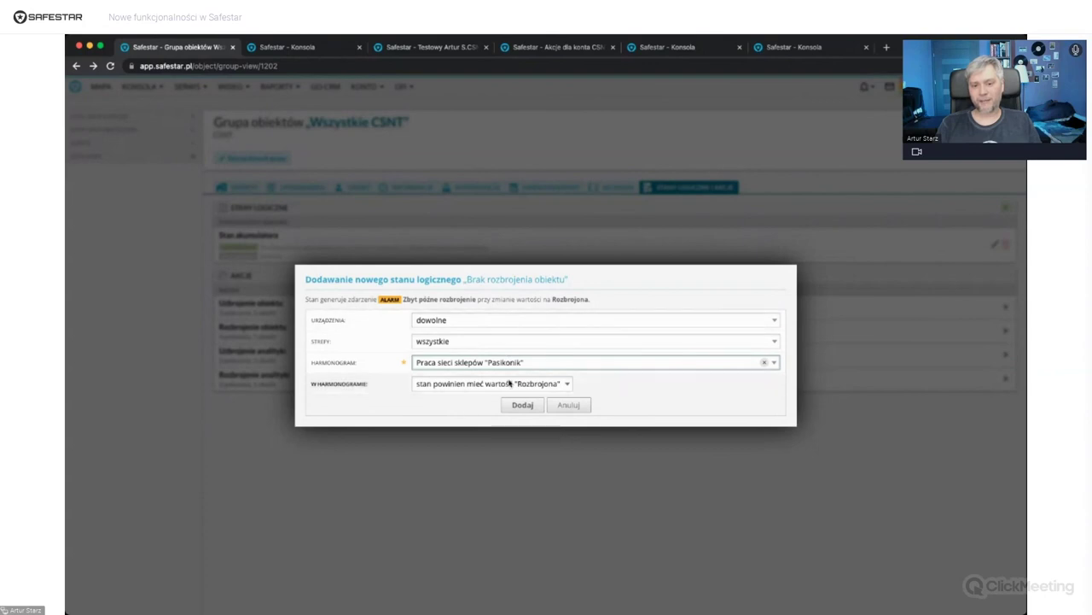
pyautogui.click(548, 386)
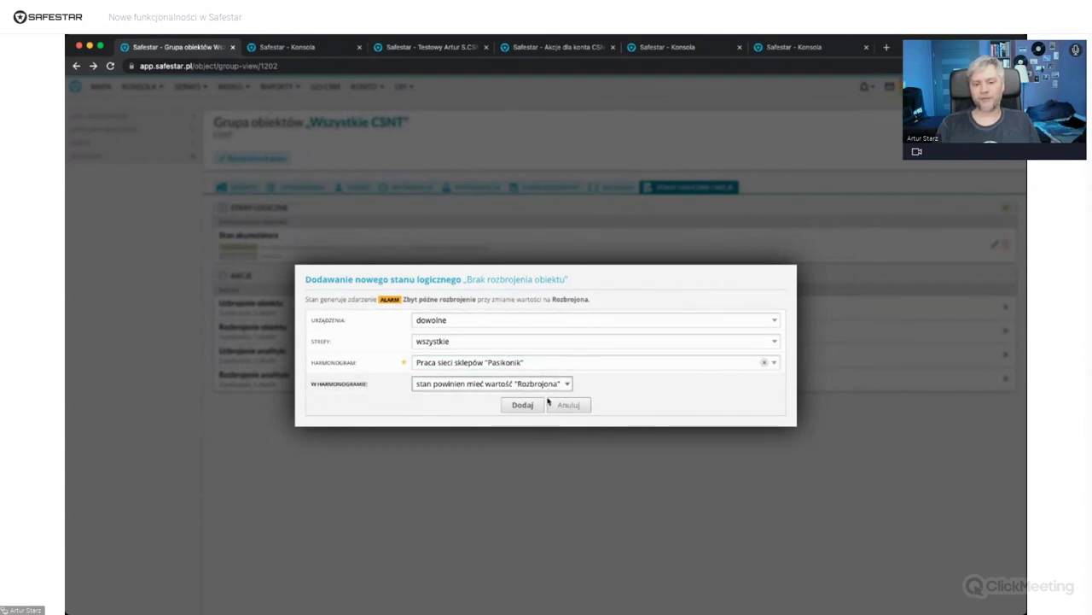
pyautogui.click(555, 388)
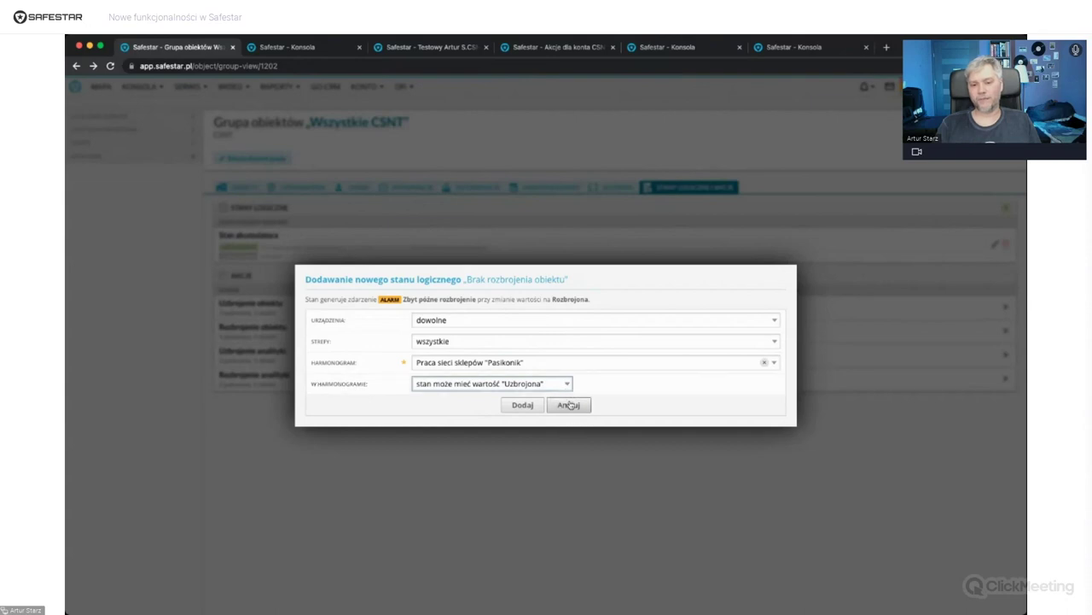
pyautogui.click(569, 405)
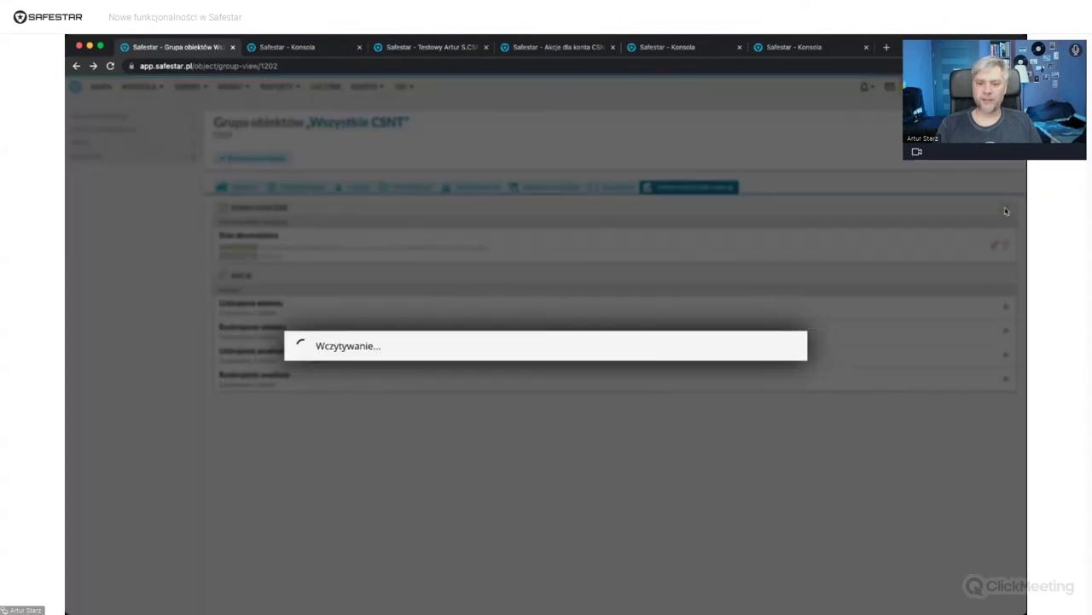
# - Try adding the "Stan uzbrojenia obiektu AS" logical state to the group with the "Pasikonik" store chain schedule
pyautogui.click(1006, 208)
pyautogui.click(477, 345)
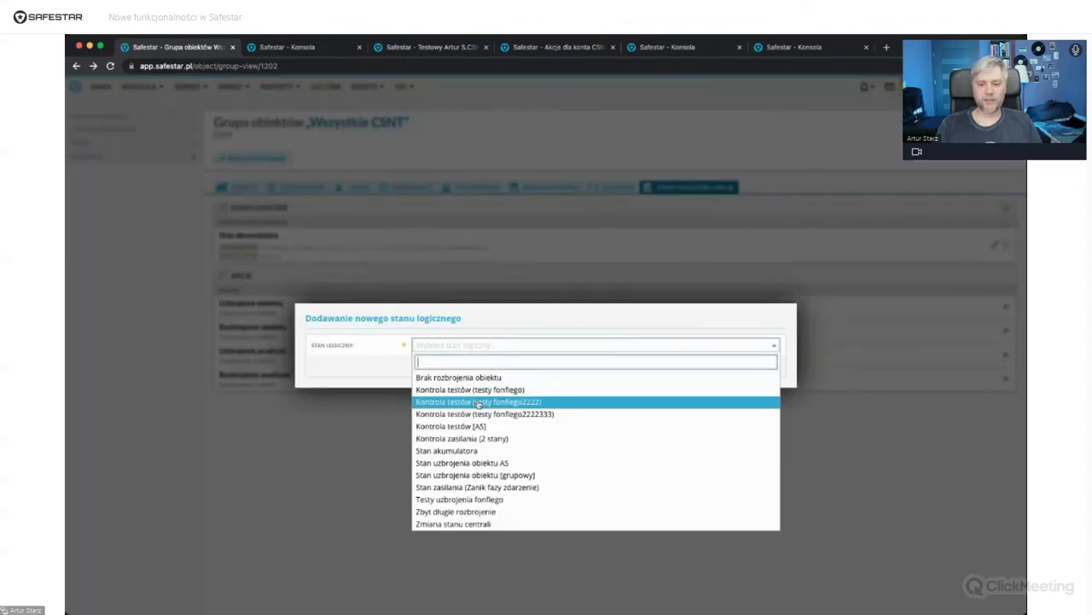
pyautogui.click(484, 463)
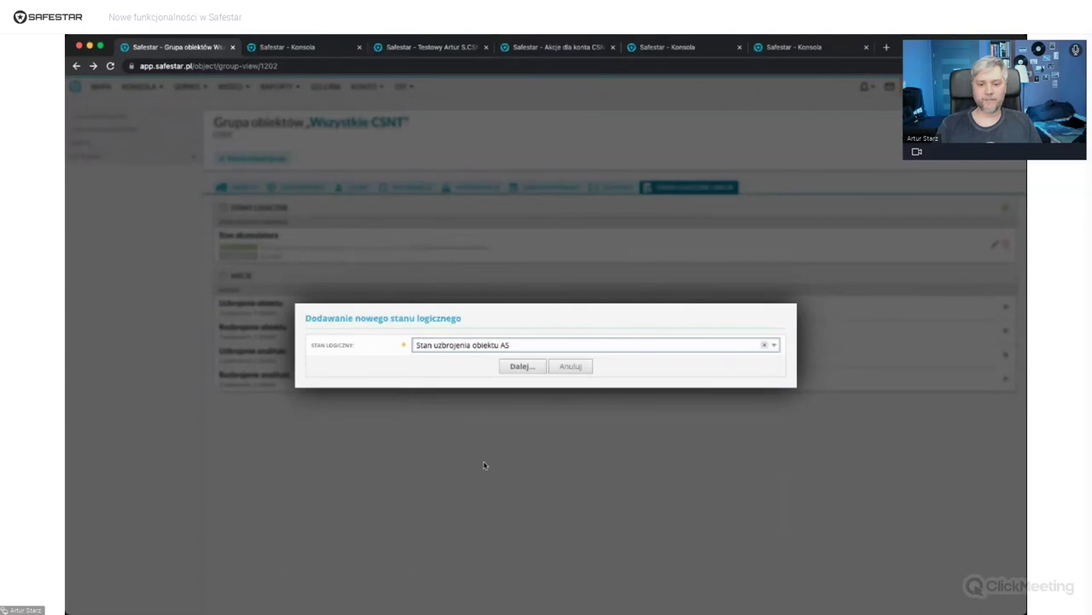
pyautogui.click(518, 369)
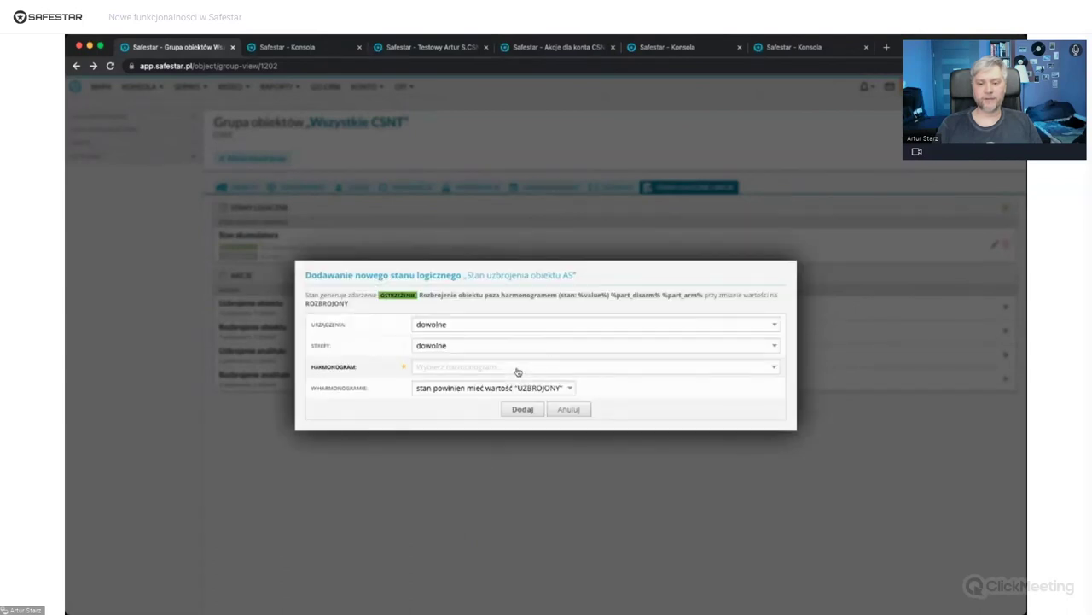
pyautogui.click(471, 371)
pyautogui.click(470, 407)
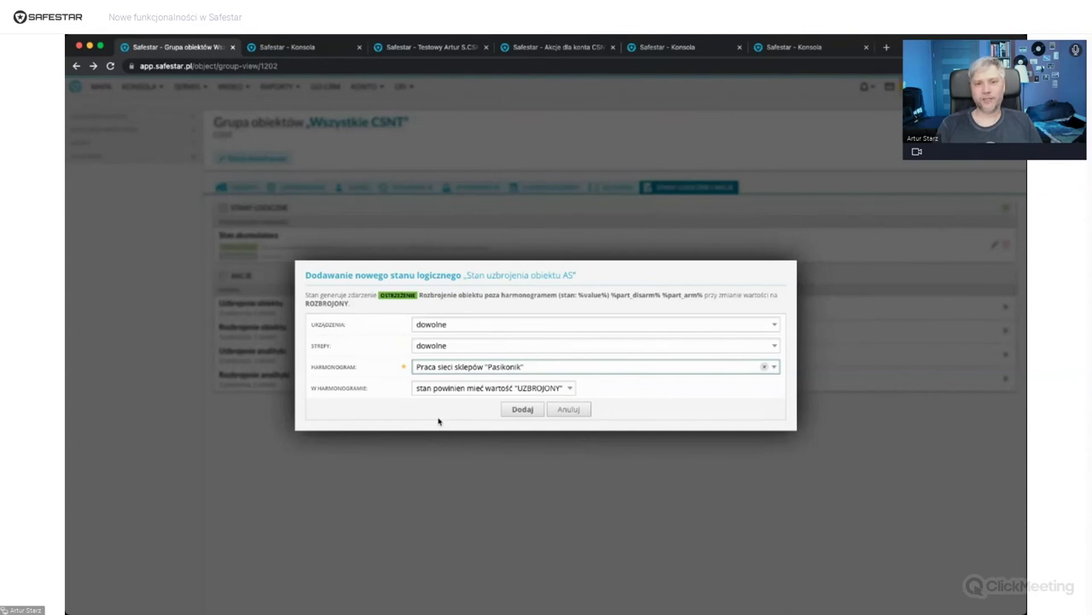
pyautogui.click(580, 412)
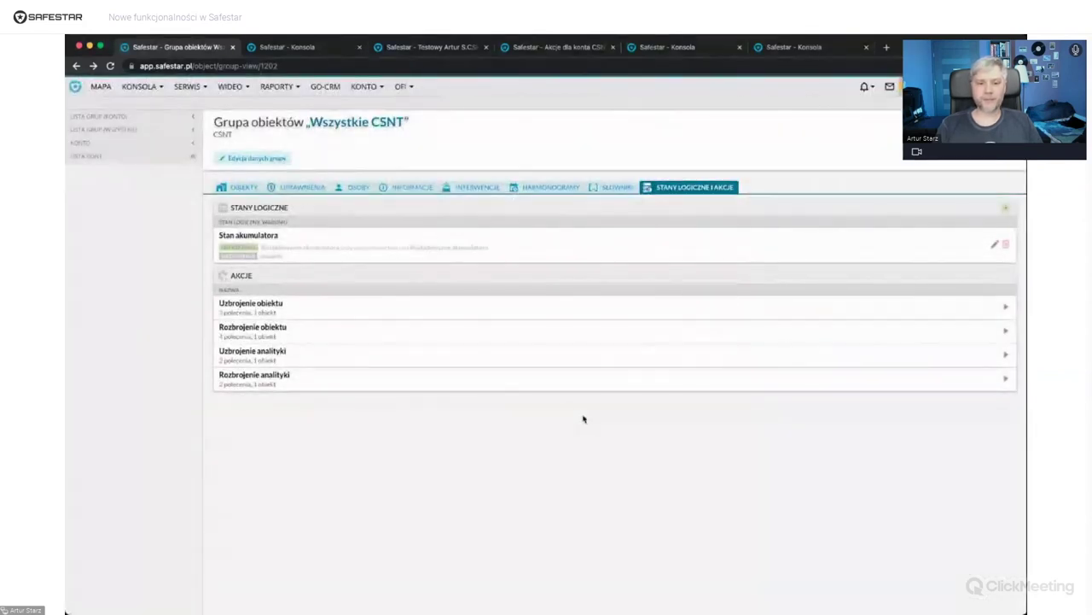